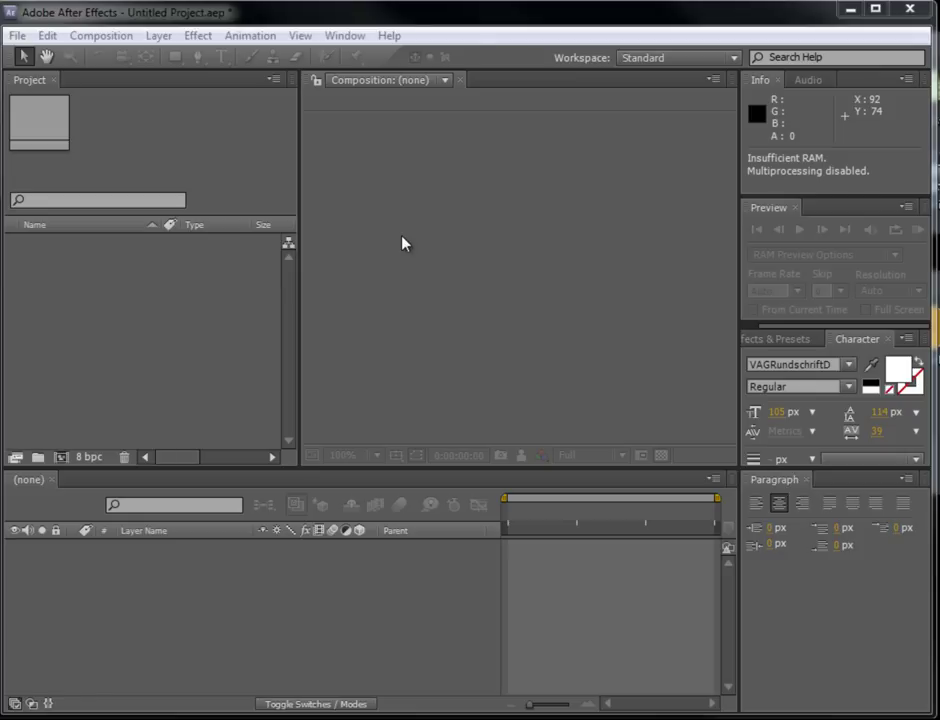
# Step: Switch to the Standard workspace and reset it to its default layout, confirming the reset
pyautogui.click(344, 40)
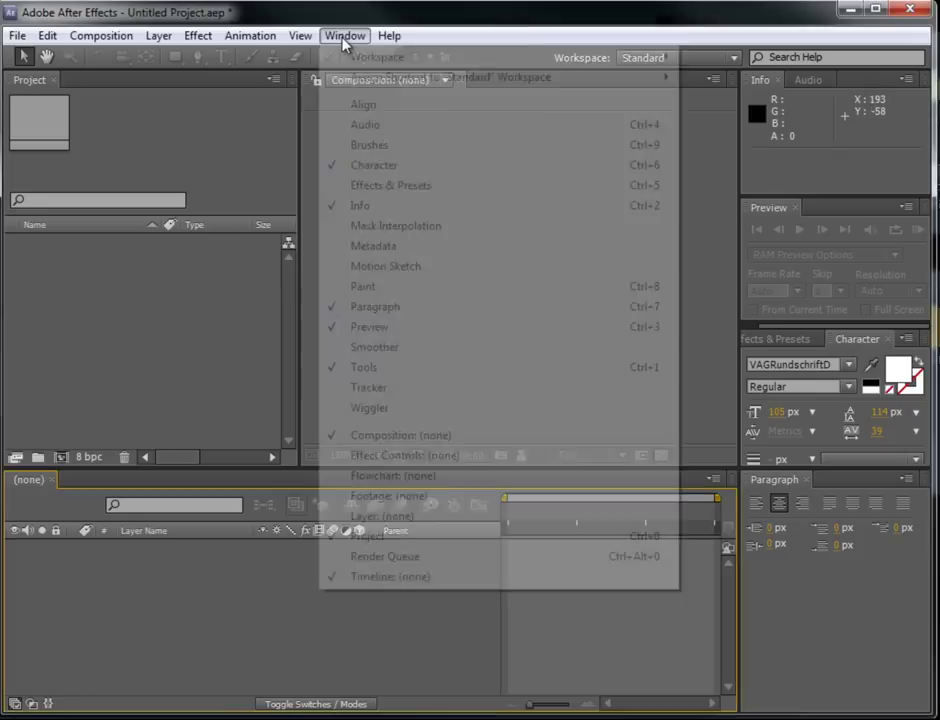
pyautogui.moveTo(411, 59)
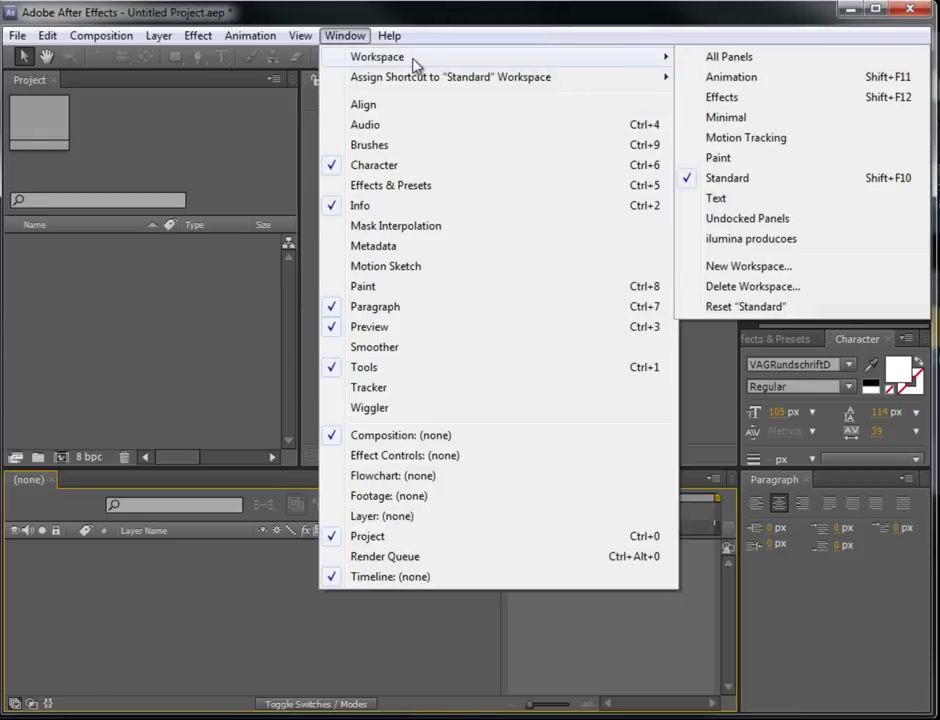
pyautogui.click(730, 178)
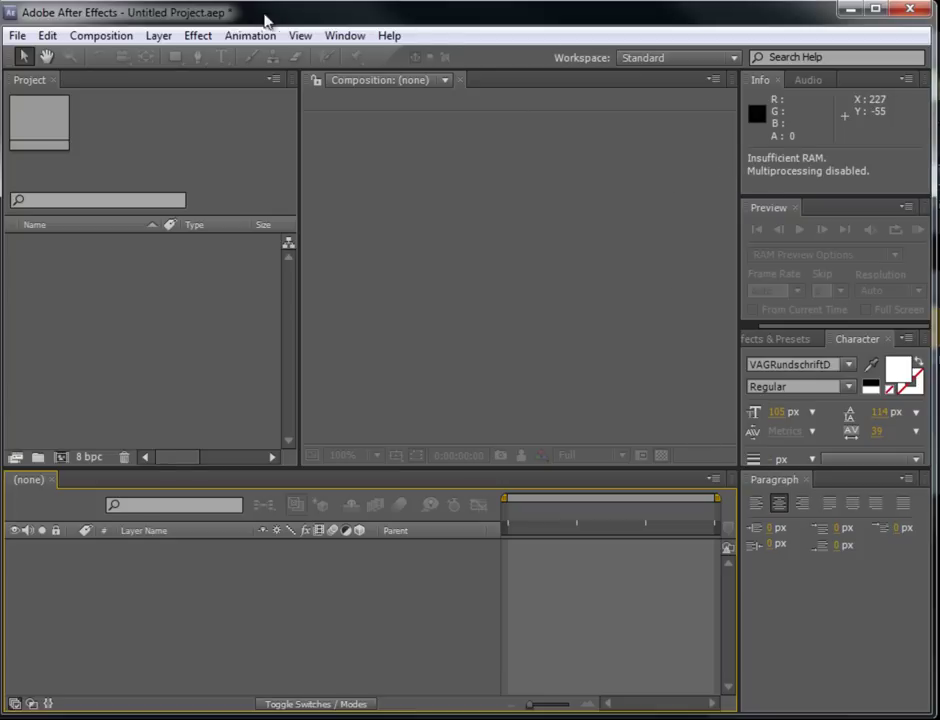
pyautogui.click(345, 36)
pyautogui.moveTo(512, 62)
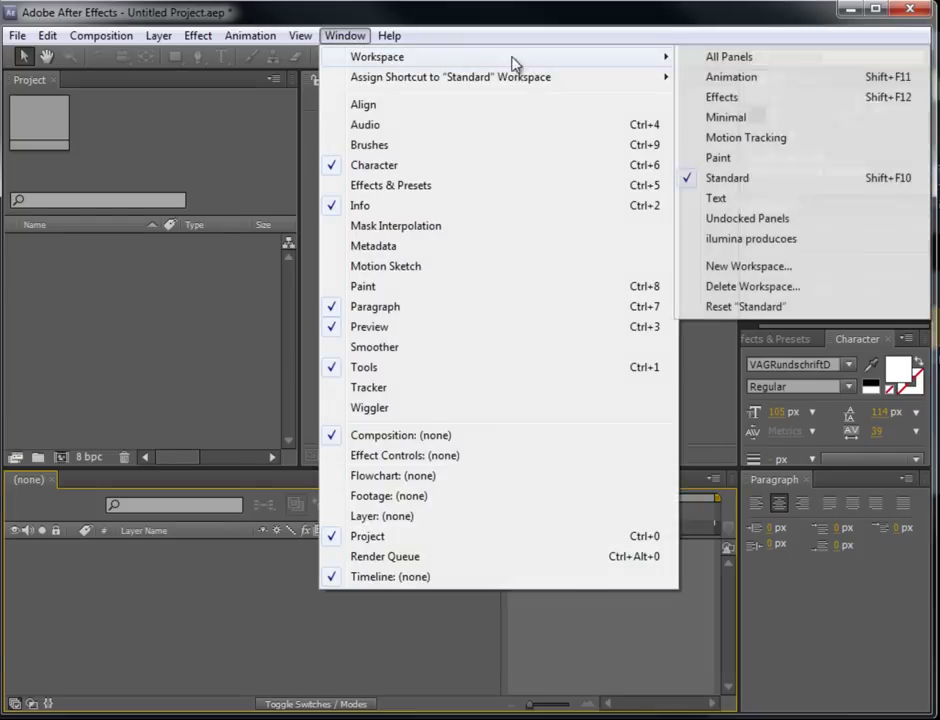
pyautogui.click(752, 307)
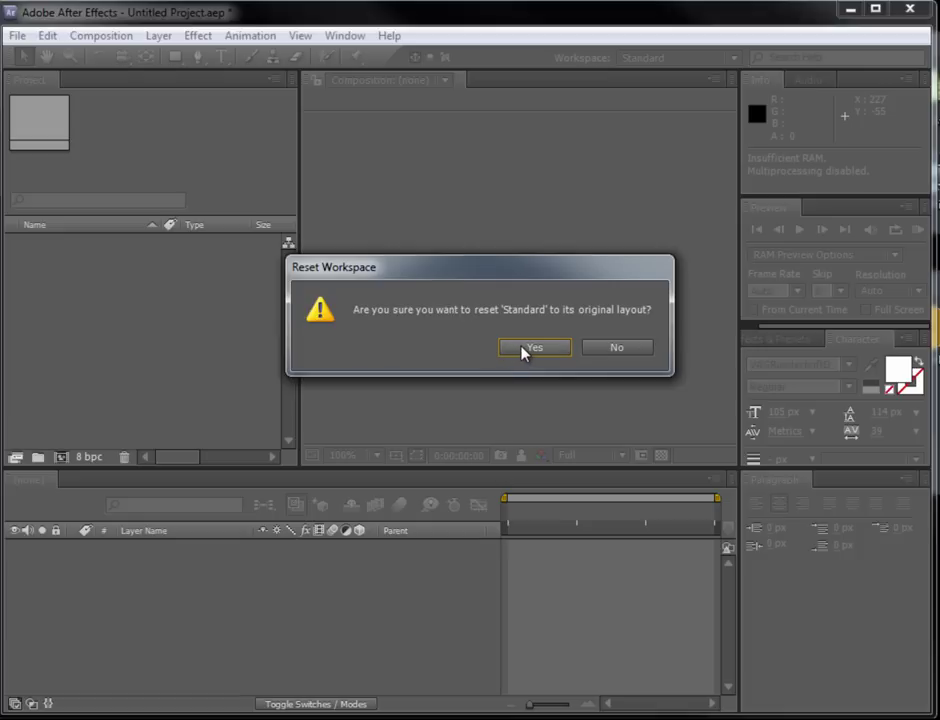
pyautogui.click(522, 349)
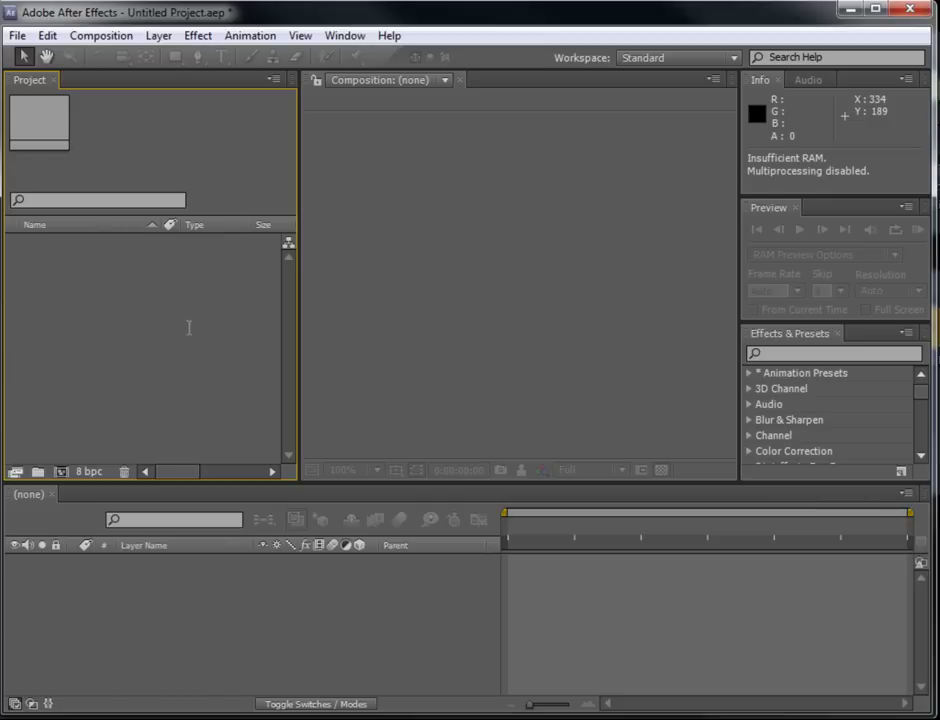
pyautogui.click(555, 195)
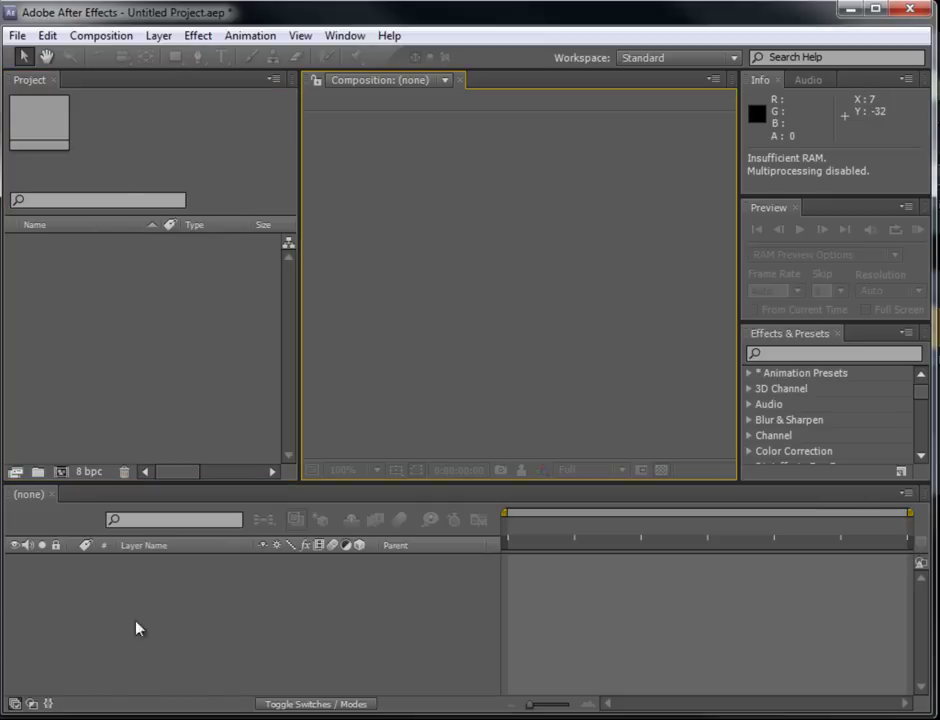
pyautogui.click(238, 644)
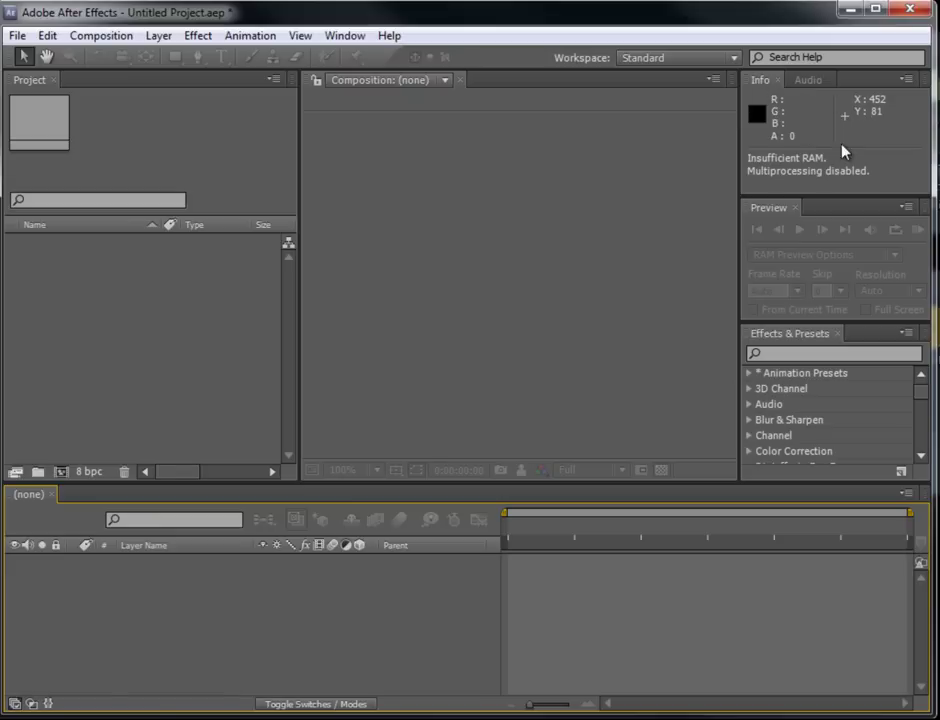
pyautogui.click(808, 82)
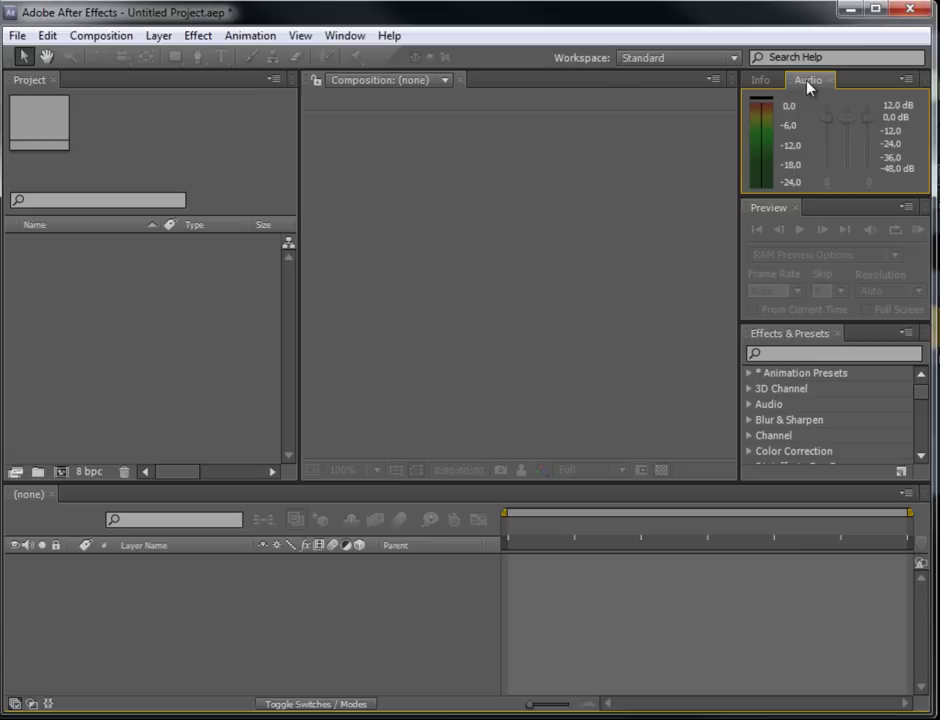
pyautogui.click(704, 195)
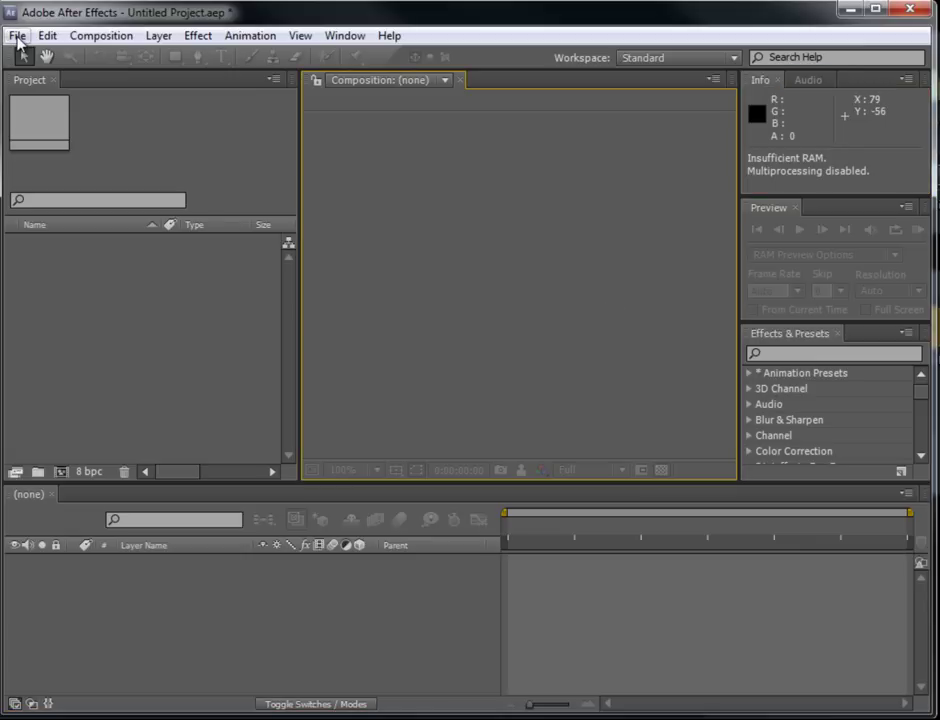
# Step: Start a new untitled project, choosing Don't Save for the previous project's changes
pyautogui.click(18, 36)
pyautogui.moveTo(69, 31)
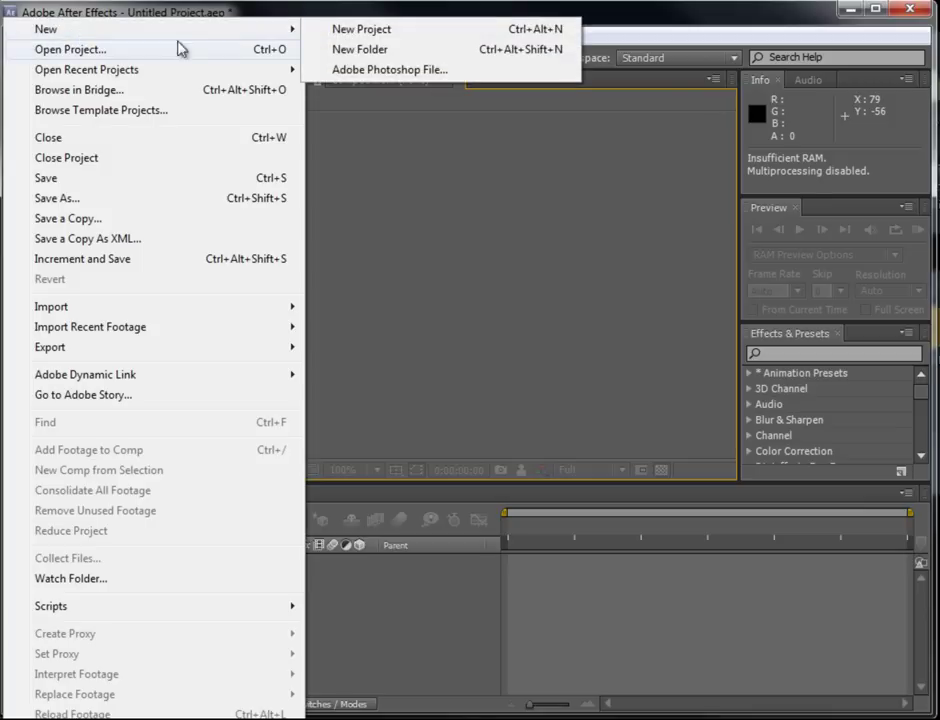
pyautogui.click(377, 31)
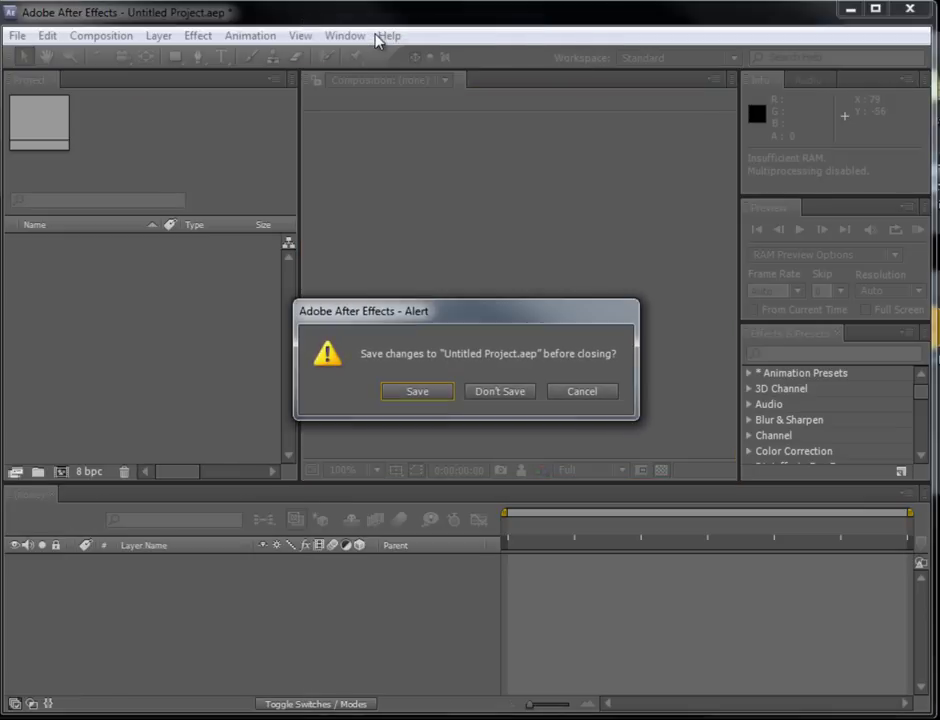
pyautogui.click(501, 392)
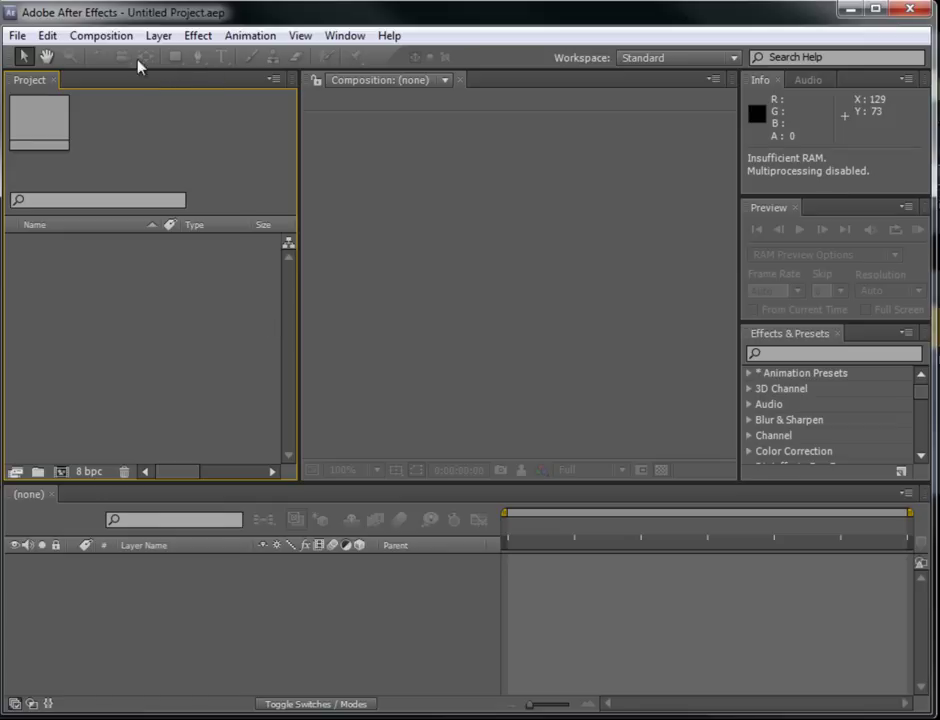
# Step: Begin a new composition named Principal using the NTSC DV Widescreen 720×480 preset
pyautogui.click(110, 37)
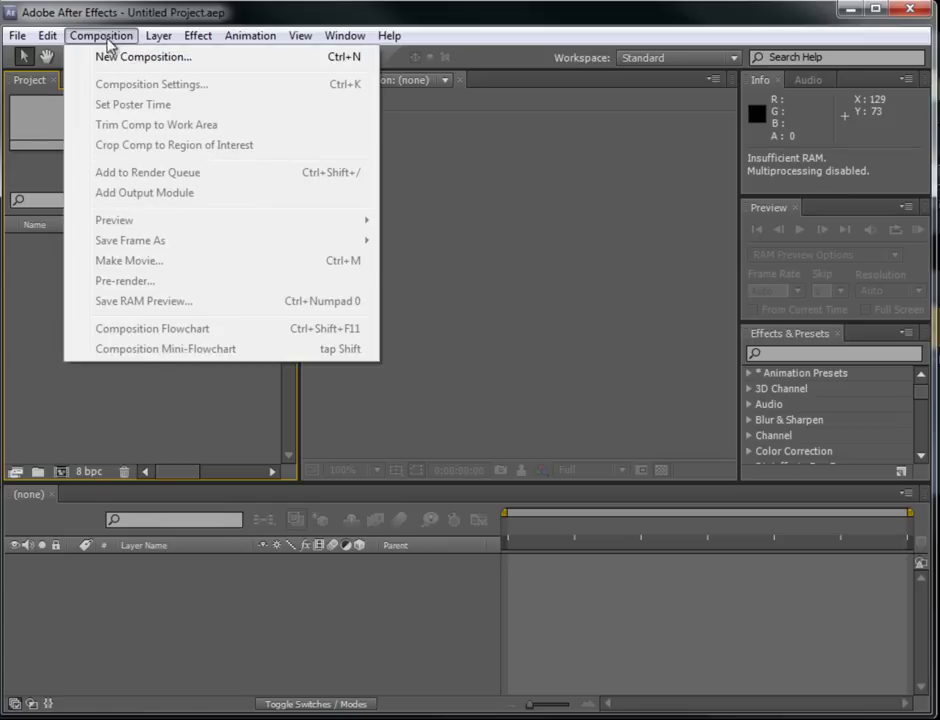
pyautogui.click(179, 62)
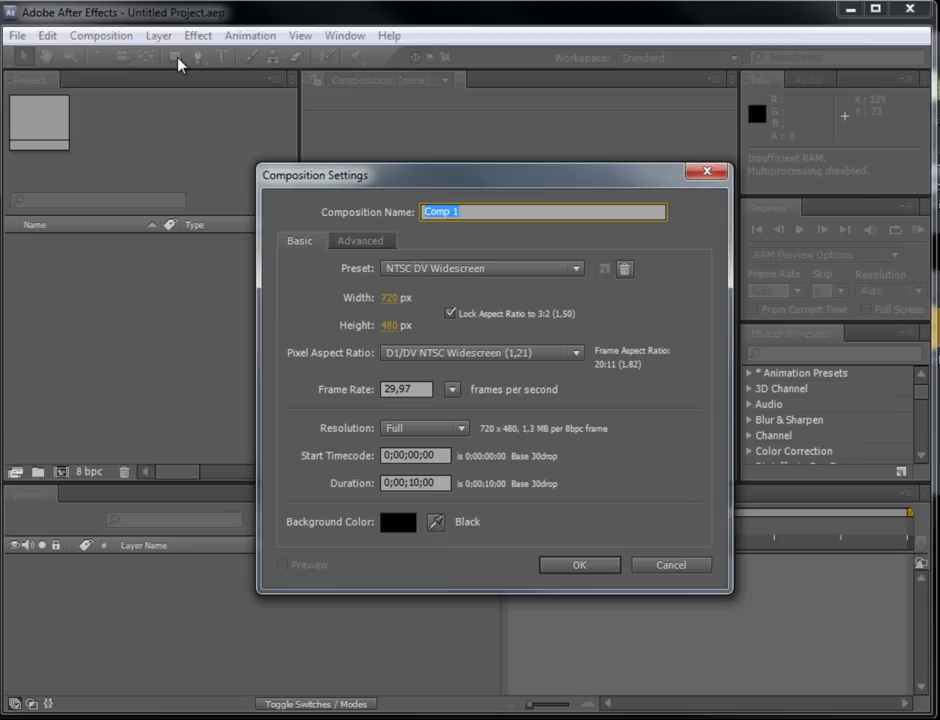
pyautogui.moveTo(367, 177); pyautogui.dragTo(367, 163)
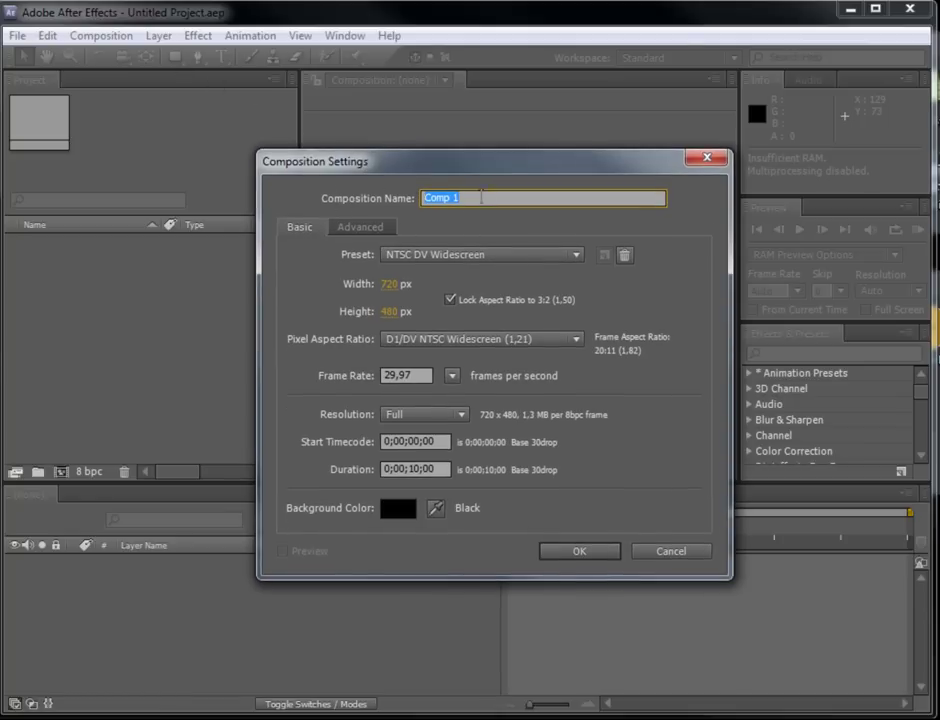
pyautogui.write('P')
pyautogui.write('rinc')
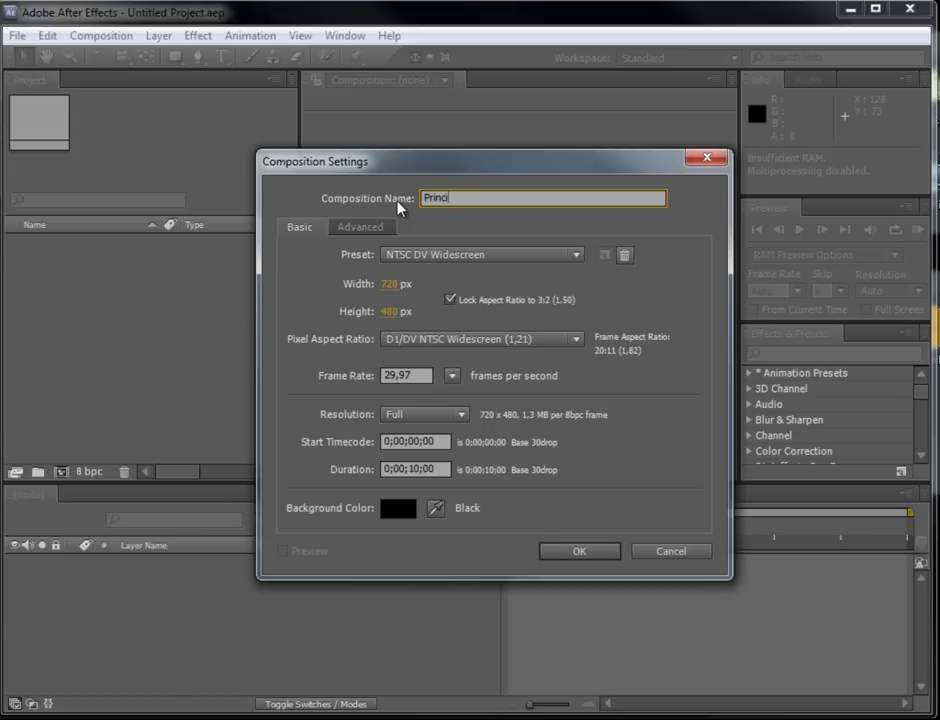
pyautogui.write('ipal')
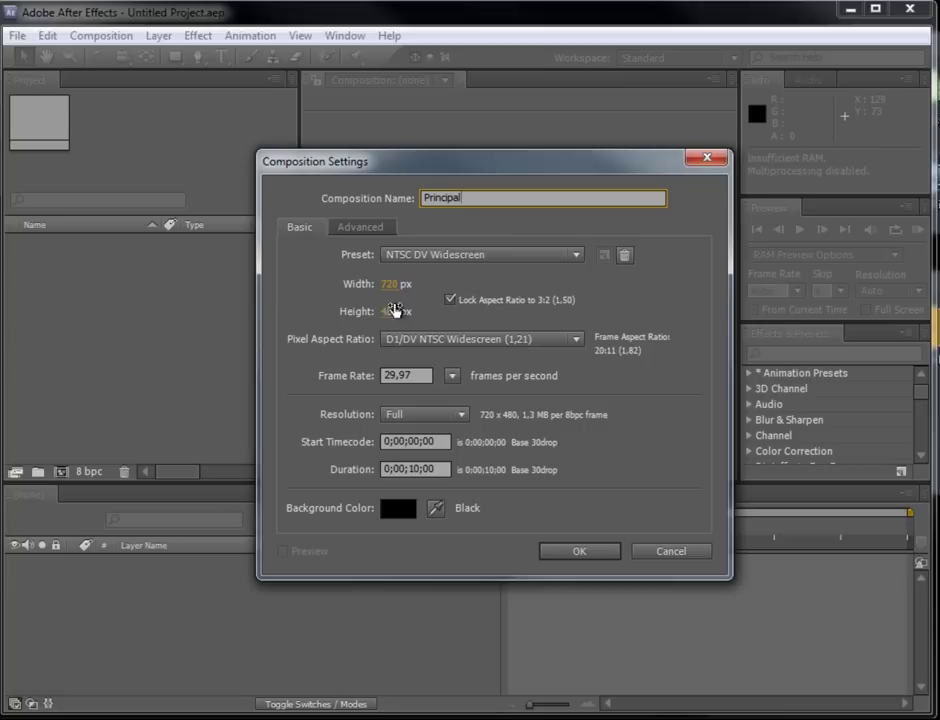
pyautogui.click(447, 257)
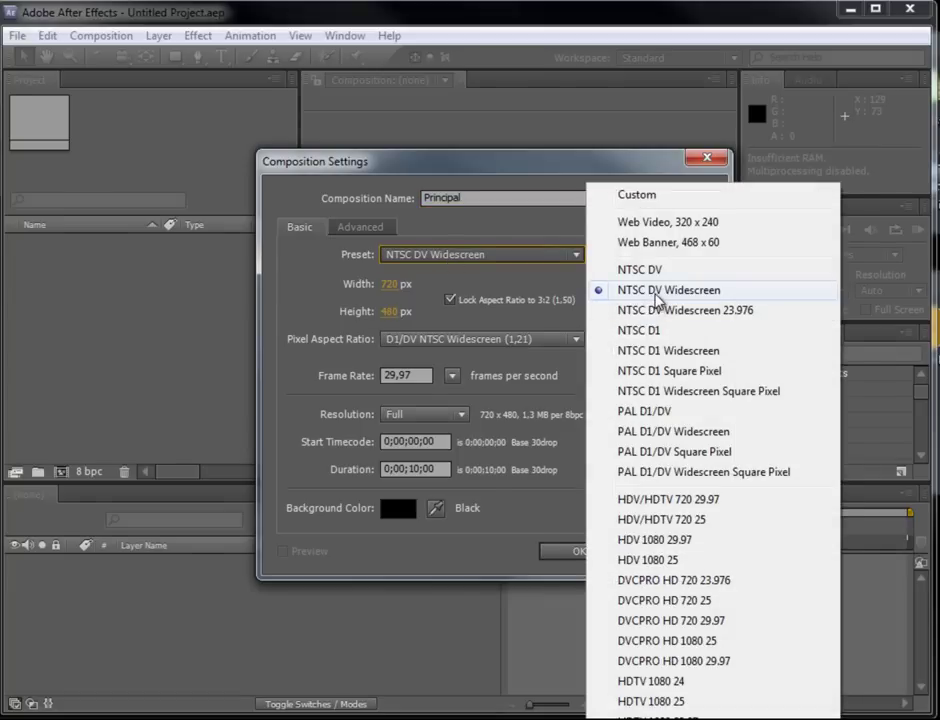
pyautogui.click(650, 294)
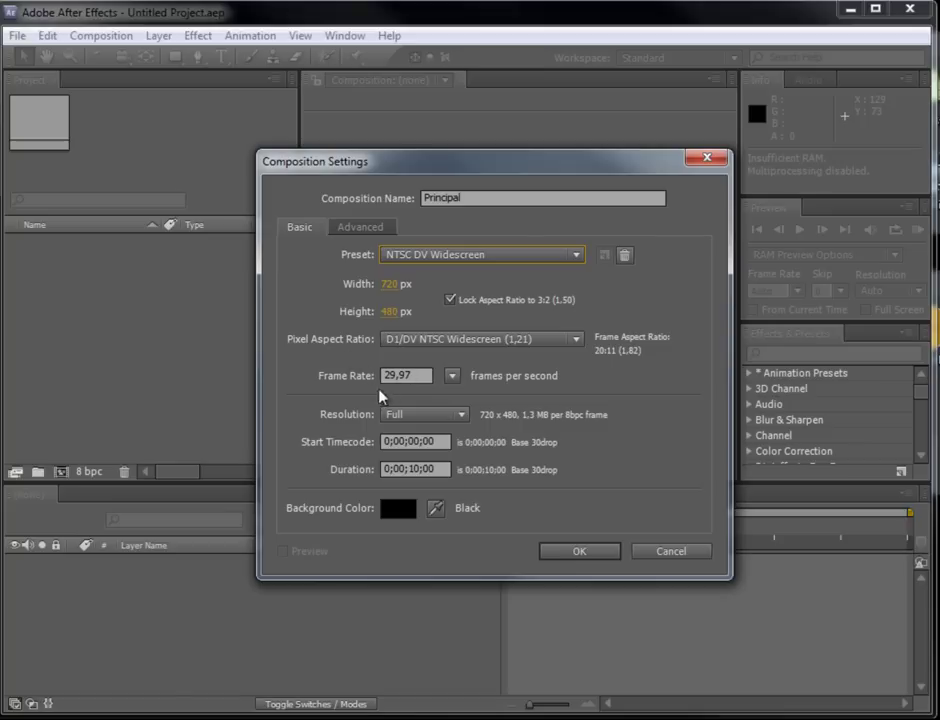
# Step: Keep the frame rate at 29,97 fps, set the duration to 0;00;15;00, and create it
pyautogui.click(418, 377)
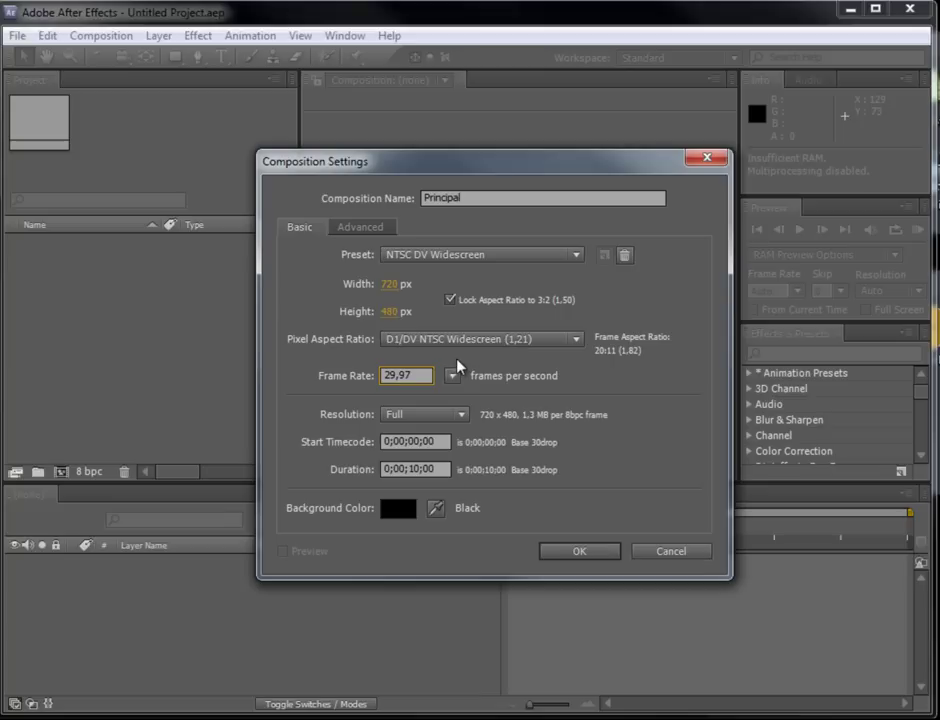
pyautogui.click(404, 373)
pyautogui.click(452, 375)
pyautogui.click(503, 524)
pyautogui.press('Tab')
pyautogui.press('Tab')
pyautogui.press('Tab')
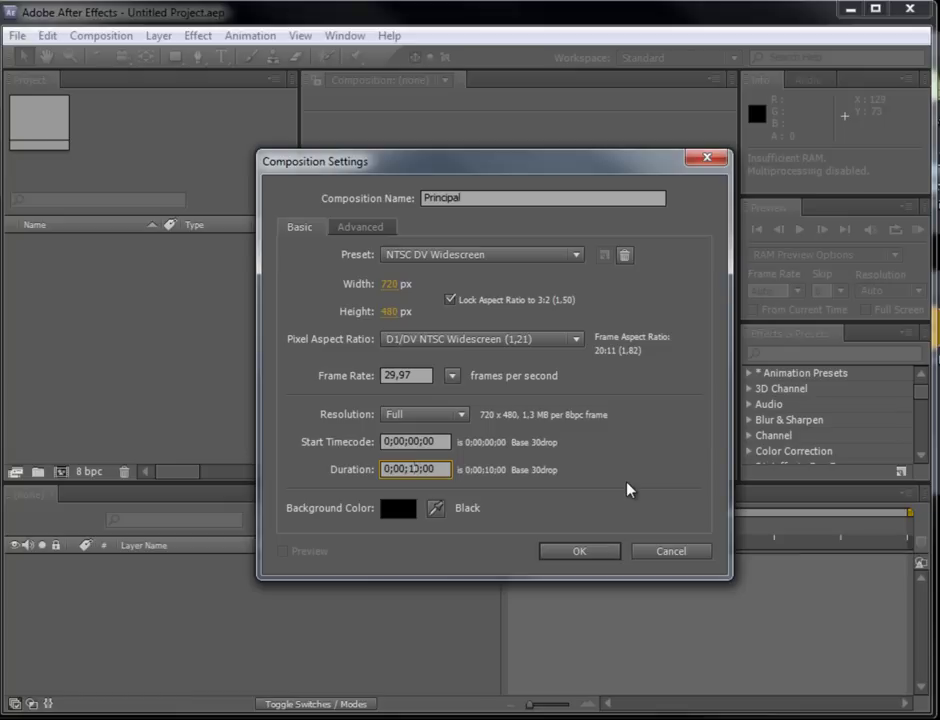
pyautogui.hotkey('shift', 'Right')
pyautogui.hotkey('shift', 'Right')
pyautogui.write('15')
pyautogui.click(606, 553)
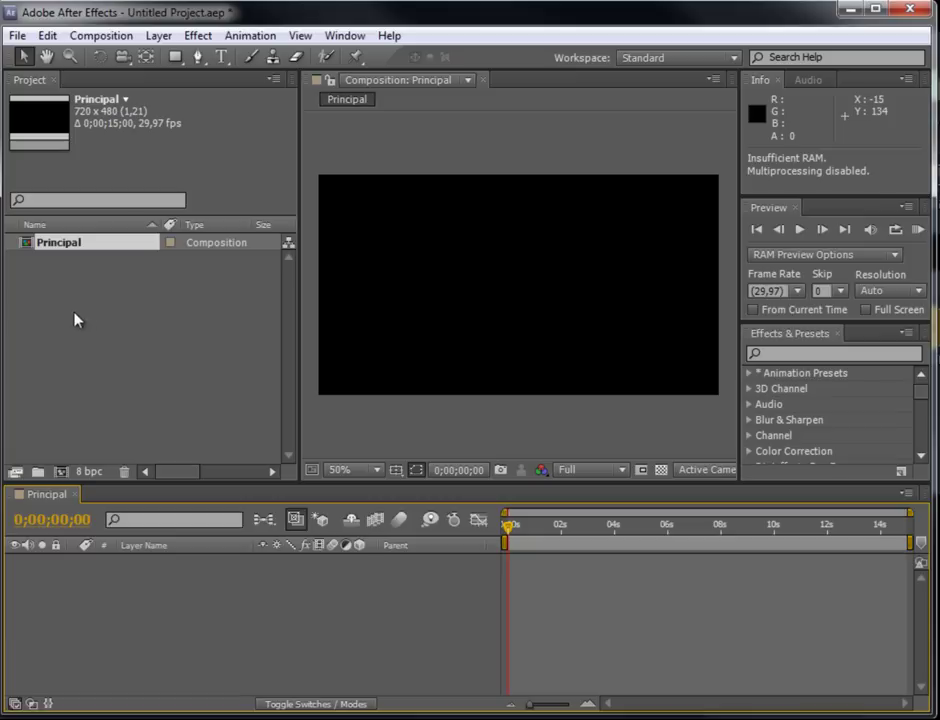
# Step: Import Koala.jpg through File > Import > File and select it in the Project panel
pyautogui.click(110, 288)
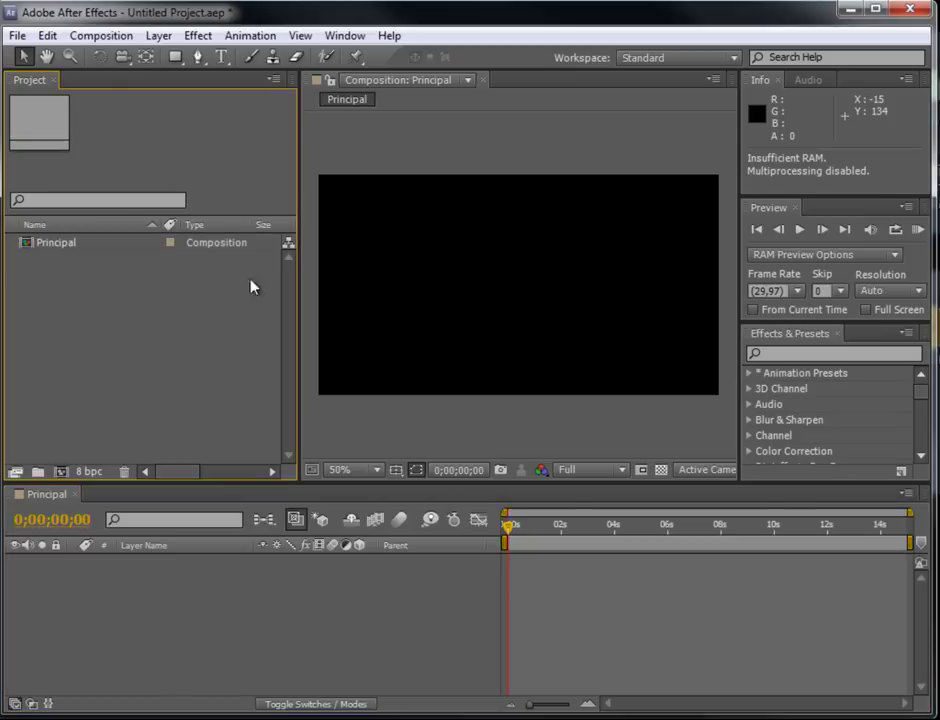
pyautogui.click(17, 37)
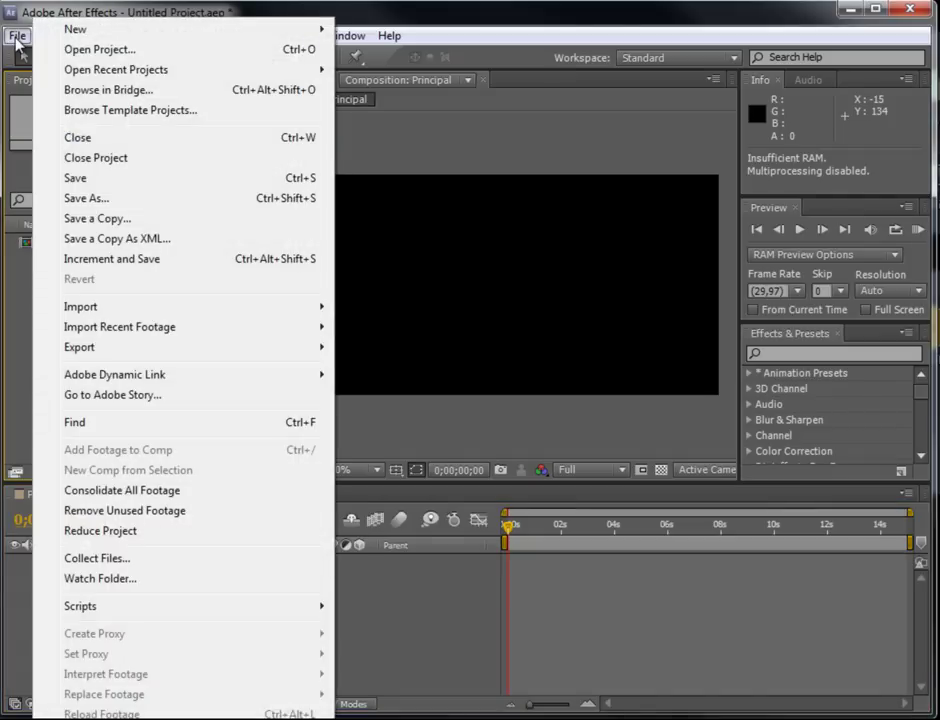
pyautogui.click(17, 40)
pyautogui.click(17, 37)
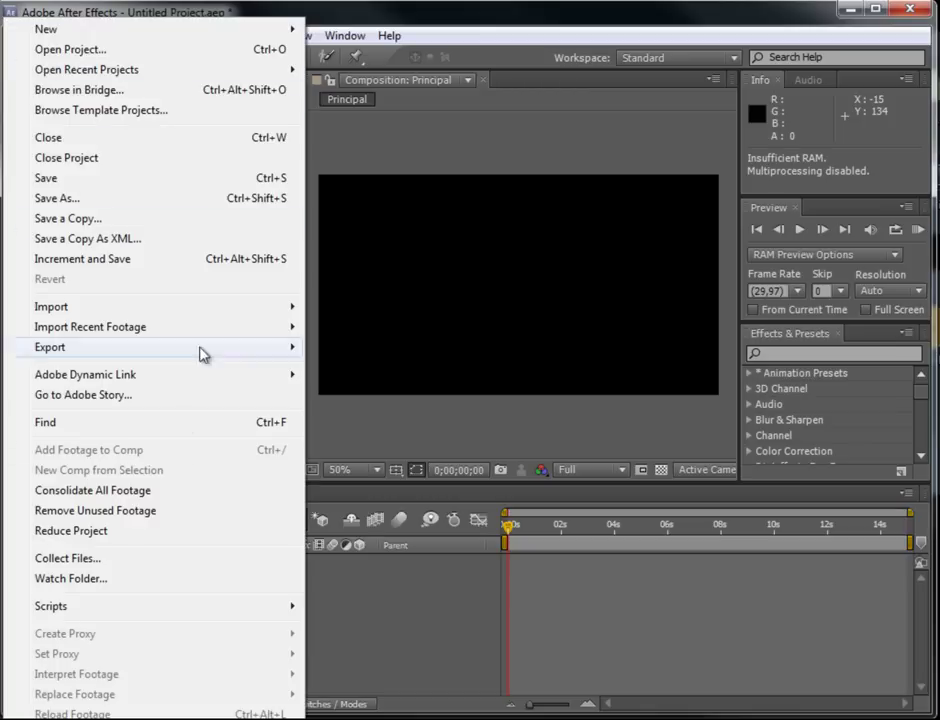
pyautogui.moveTo(262, 308)
pyautogui.click(338, 308)
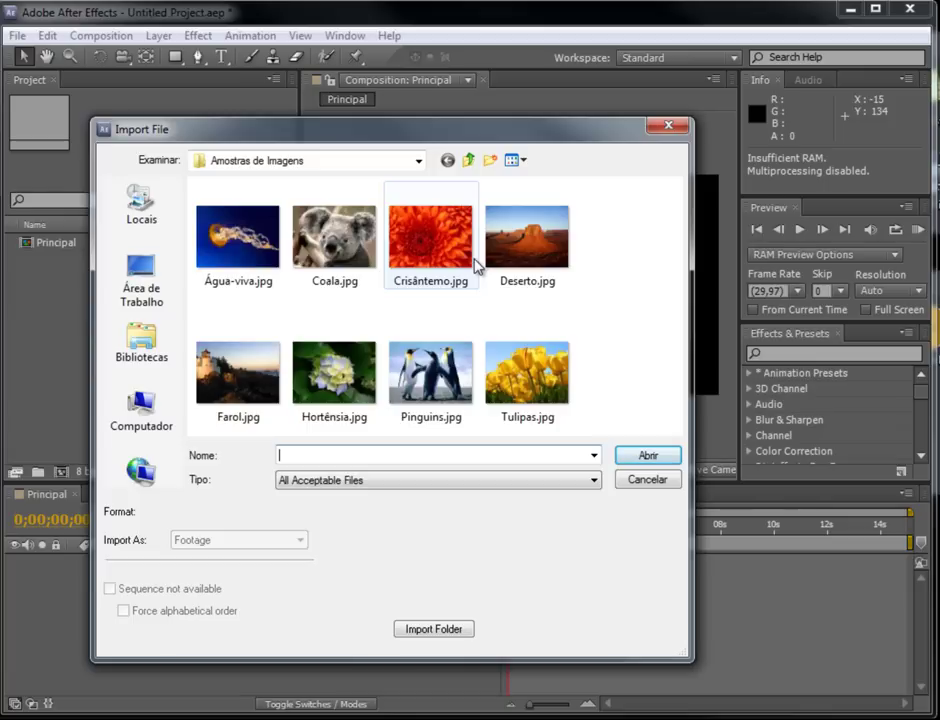
pyautogui.click(356, 254)
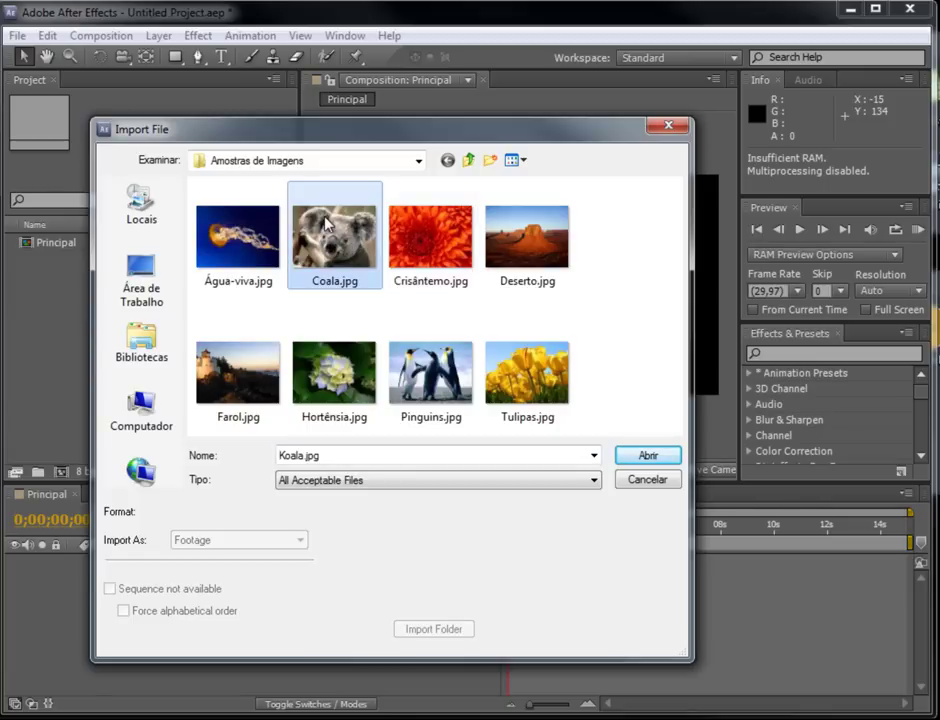
pyautogui.doubleClick(326, 226)
pyautogui.click(100, 330)
pyautogui.click(78, 244)
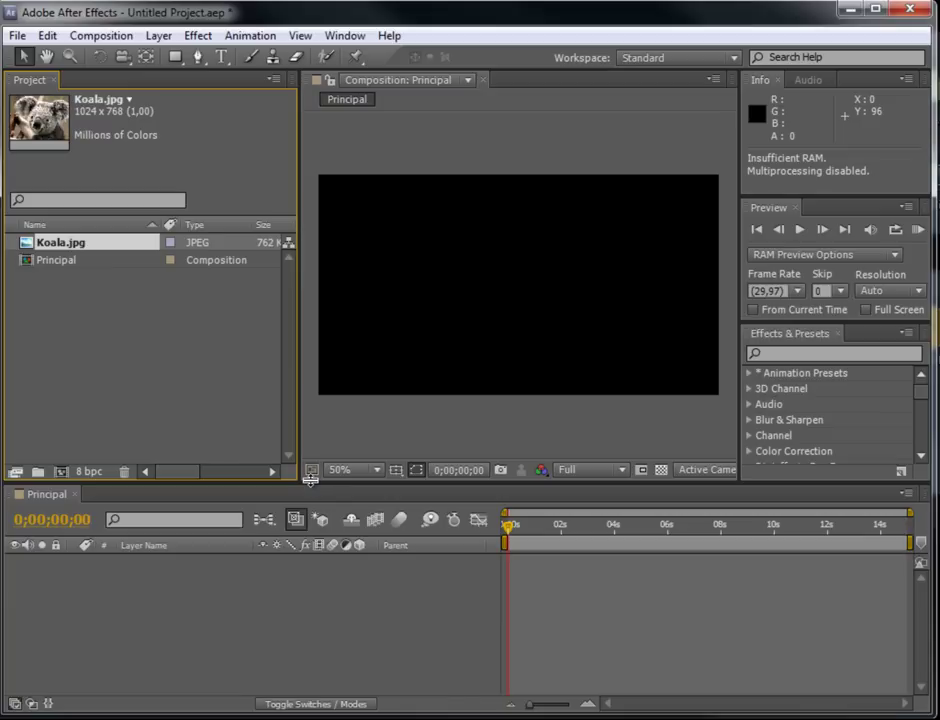
# Step: Drag Koala.jpg into the Principal timeline and scale it down in the viewer at 33.3% zoom
pyautogui.moveTo(307, 483); pyautogui.dragTo(308, 443)
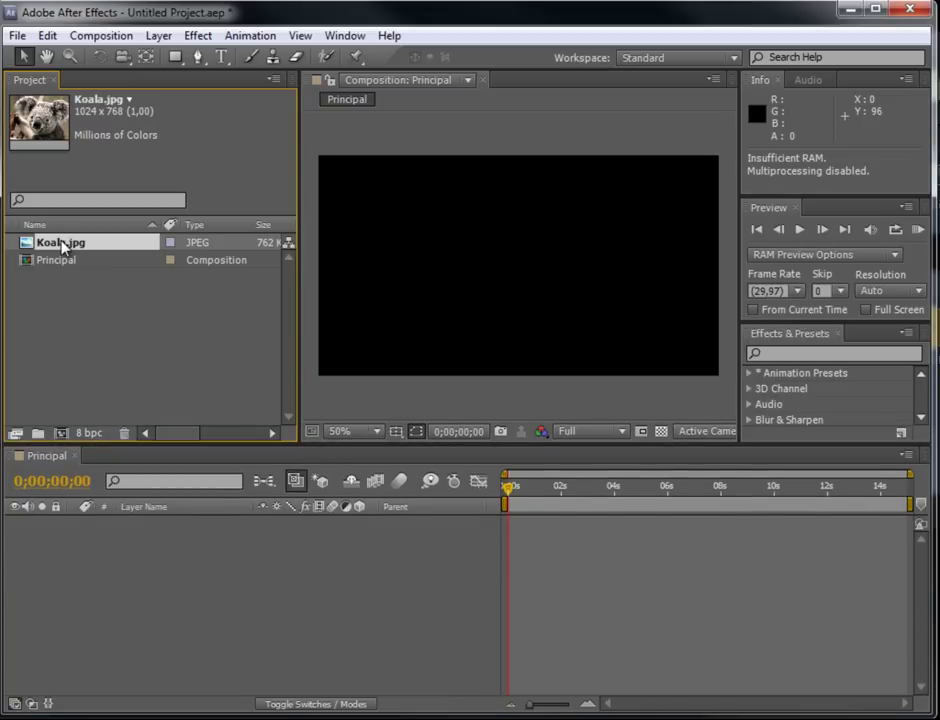
pyautogui.moveTo(62, 243); pyautogui.dragTo(140, 619)
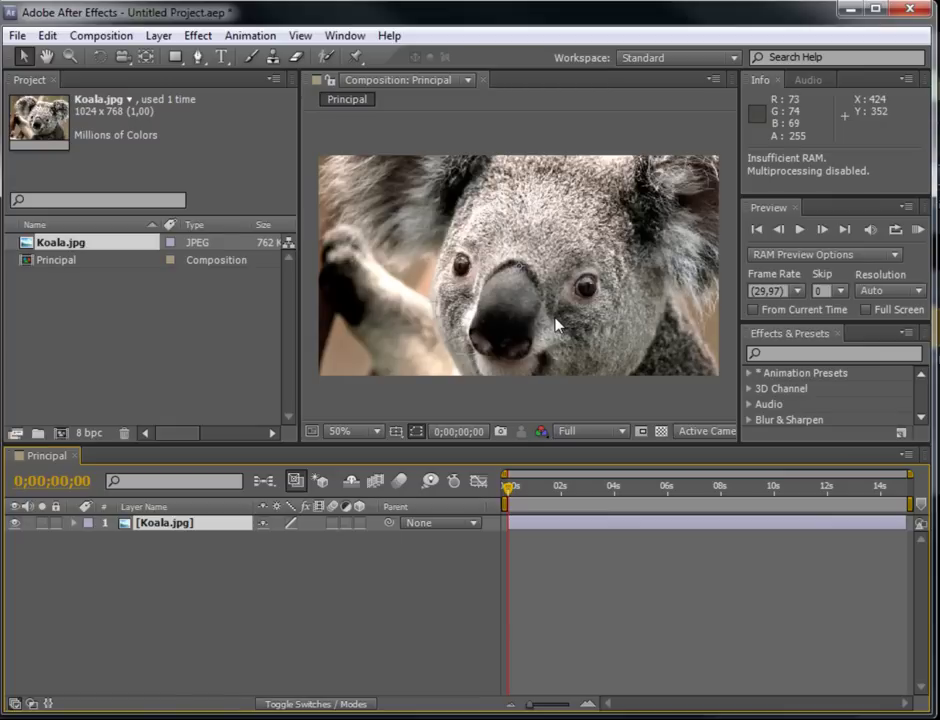
pyautogui.click(380, 431)
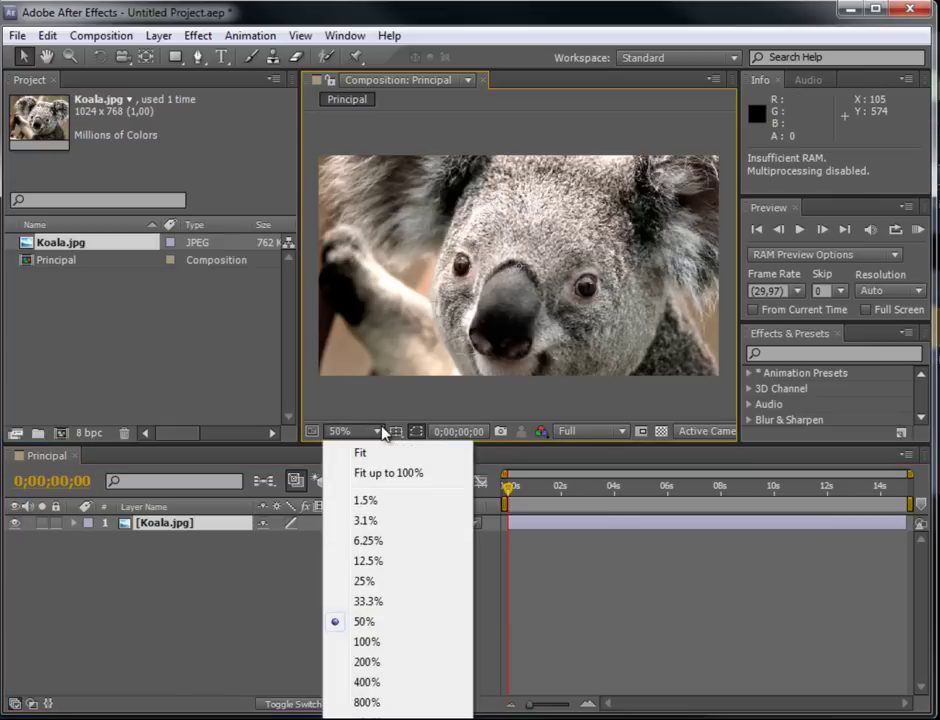
pyautogui.click(368, 601)
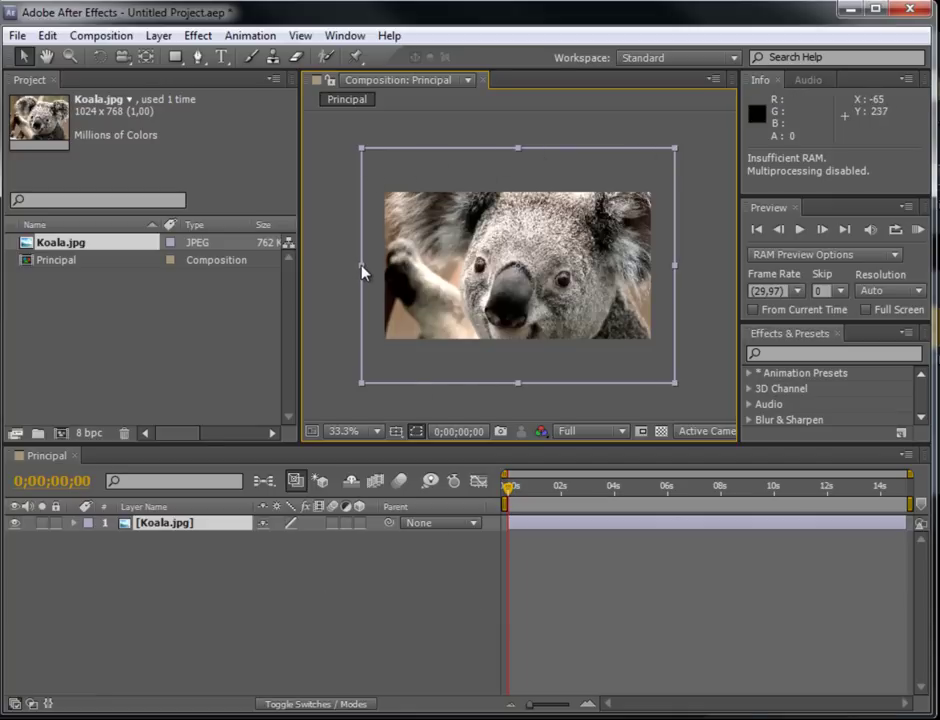
pyautogui.moveTo(362, 268)
pyautogui.mouseDown()
pyautogui.moveTo(443, 268)
pyautogui.moveTo(398, 285)
pyautogui.mouseUp()
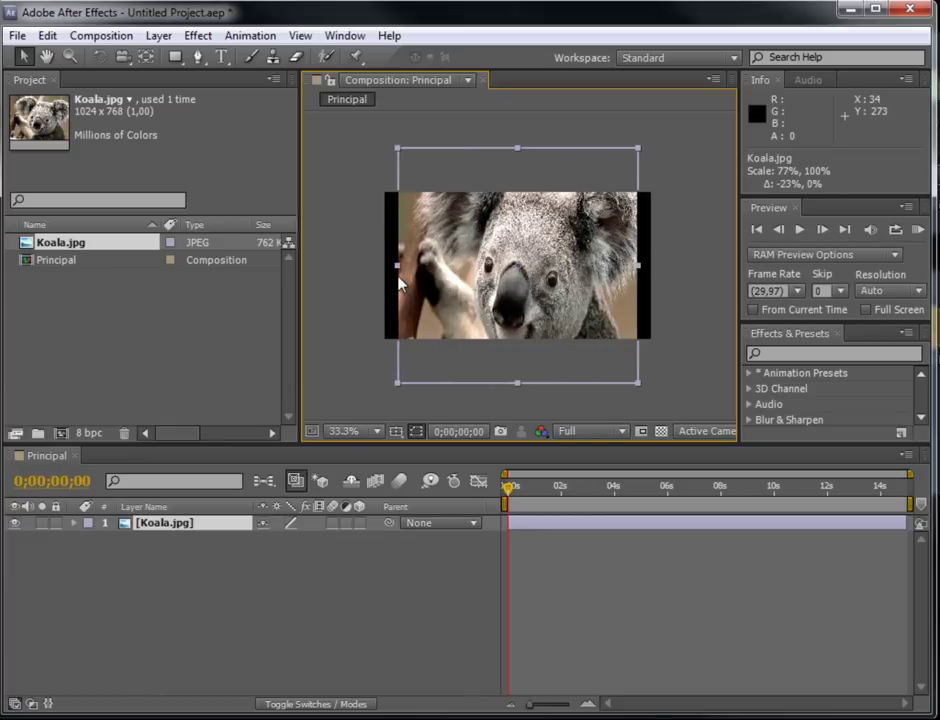
pyautogui.moveTo(398, 285)
pyautogui.mouseDown()
pyautogui.moveTo(389, 277)
pyautogui.moveTo(444, 279)
pyautogui.moveTo(462, 269)
pyautogui.mouseUp()
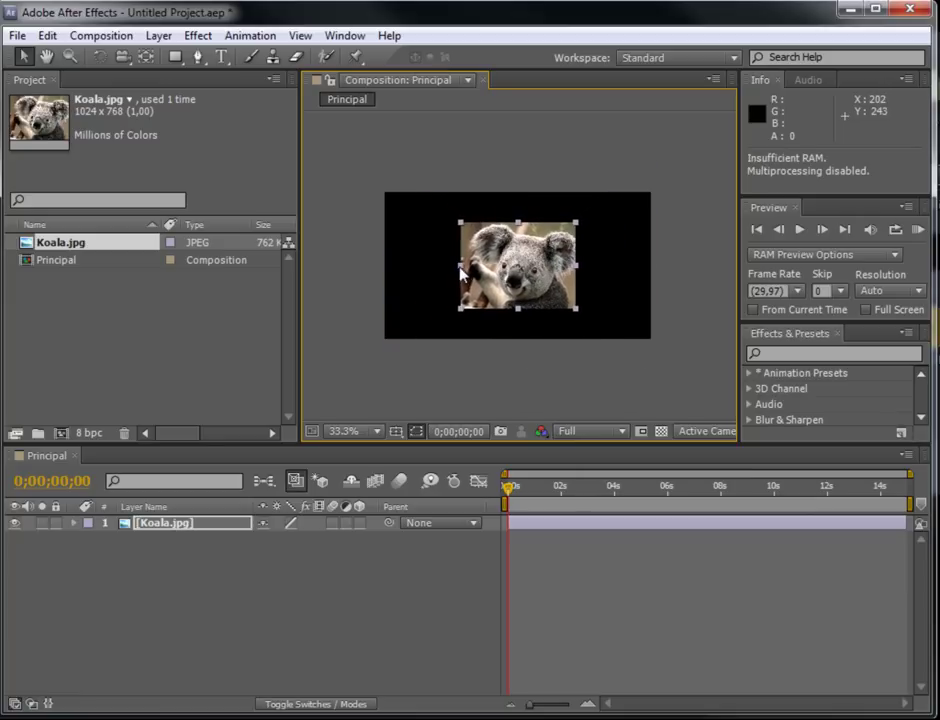
pyautogui.click(503, 357)
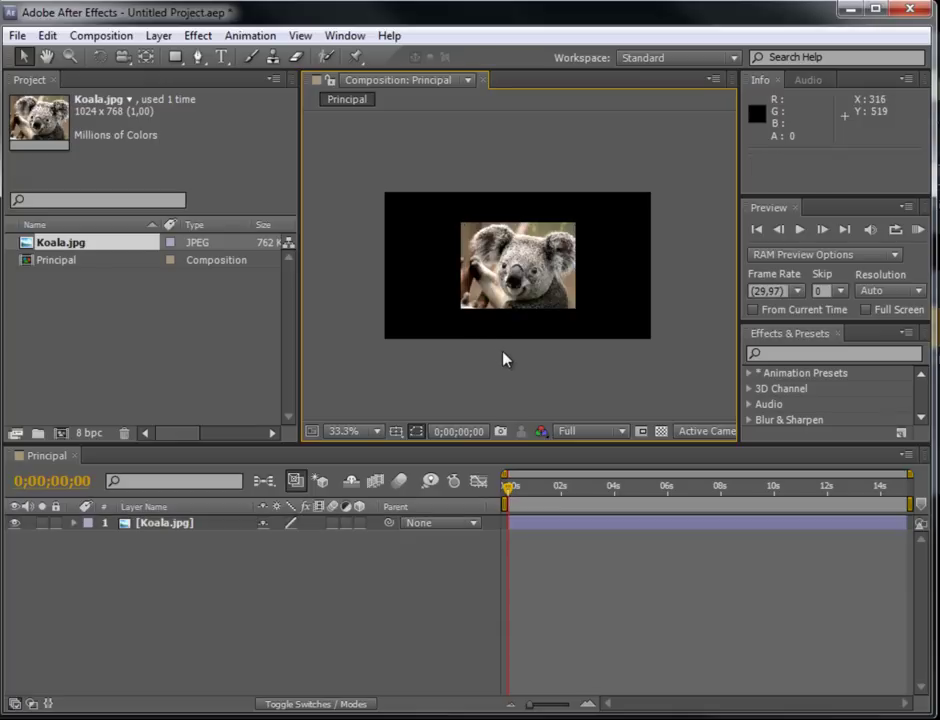
# Step: Drag the koala layer to the right half of the frame, checking it at 33.3%, 100% and 50% zoom
pyautogui.click(369, 431)
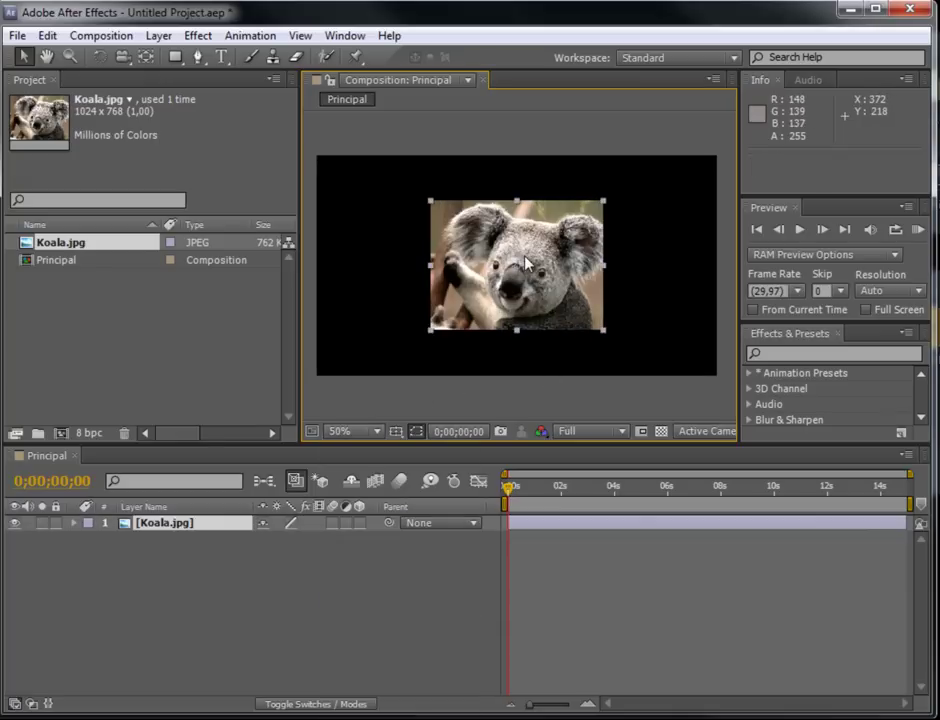
pyautogui.moveTo(563, 320); pyautogui.dragTo(636, 327)
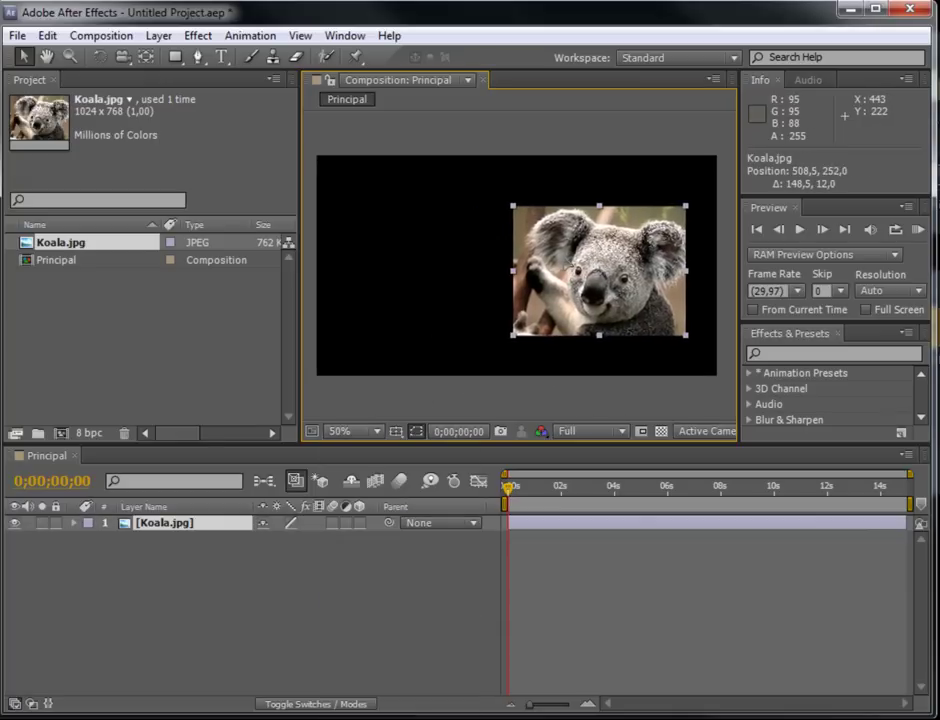
pyautogui.moveTo(541, 250); pyautogui.dragTo(548, 247)
pyautogui.click(460, 402)
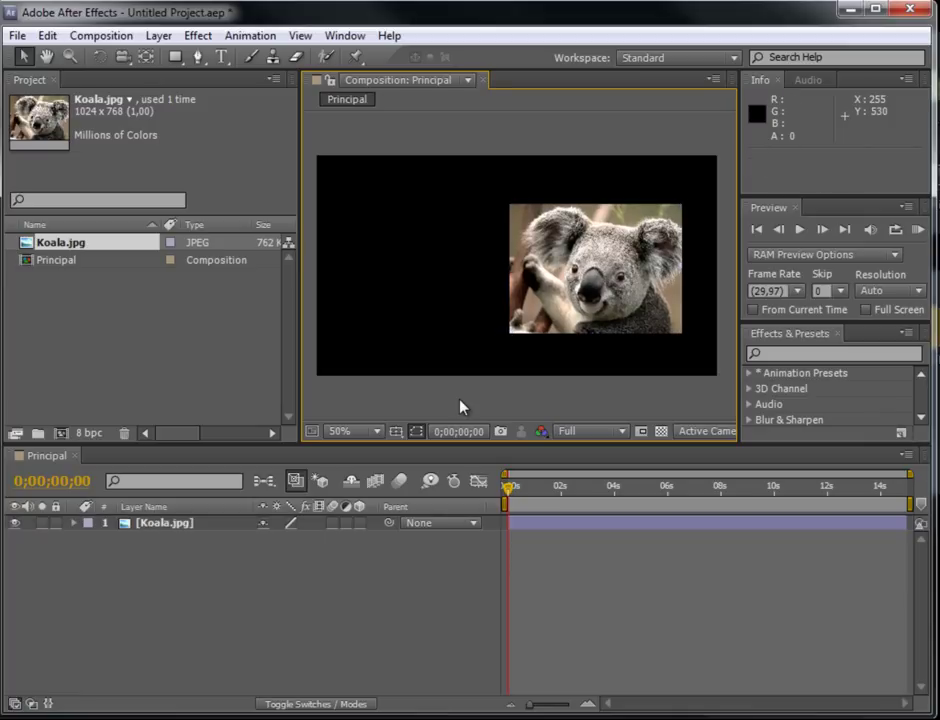
pyautogui.click(377, 434)
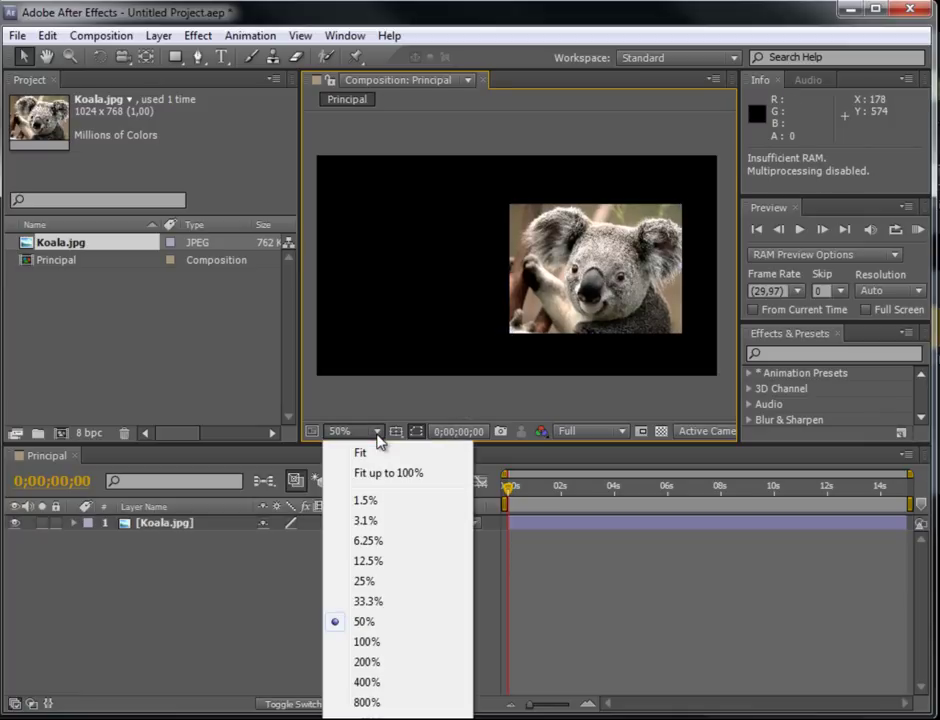
pyautogui.click(366, 601)
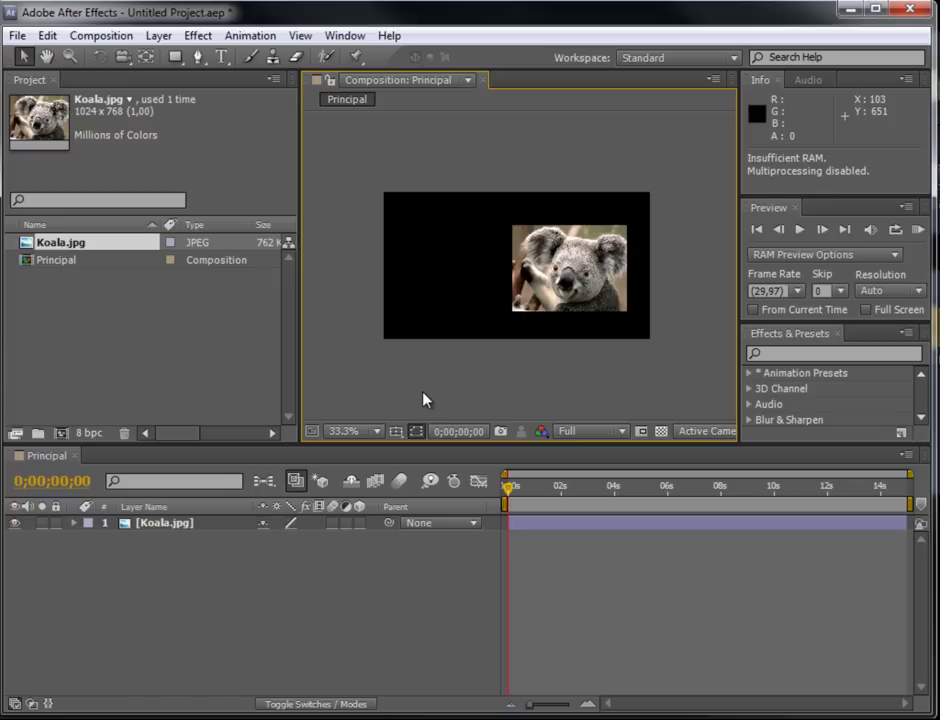
pyautogui.press('/')
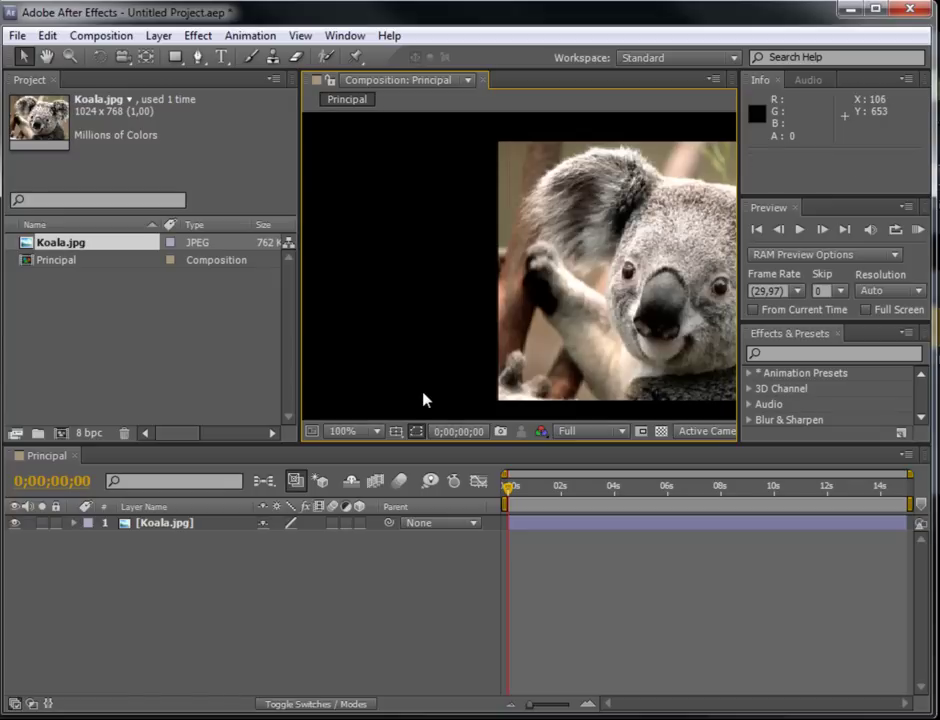
pyautogui.press(',')
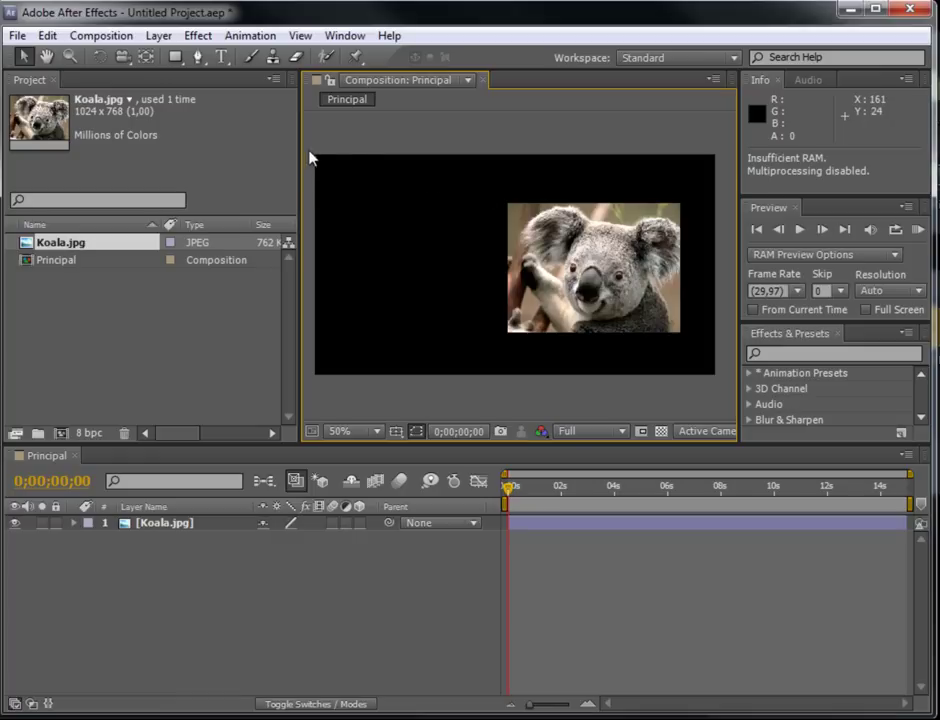
# Step: Create a comp-sized 720×480 solid named bg in a peach colour
pyautogui.click(157, 37)
pyautogui.moveTo(300, 60)
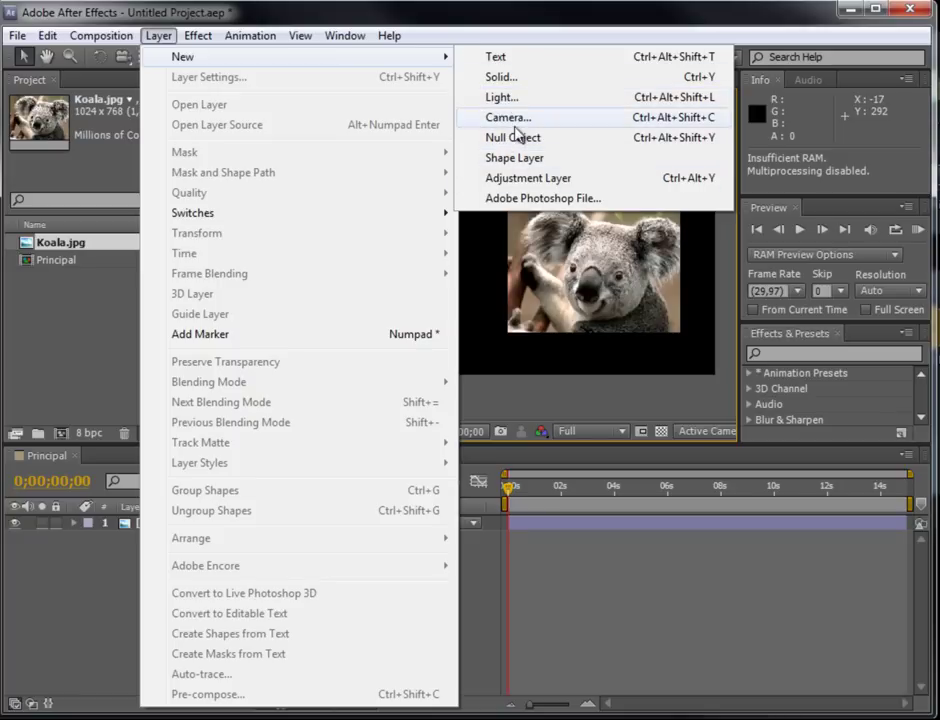
pyautogui.click(516, 80)
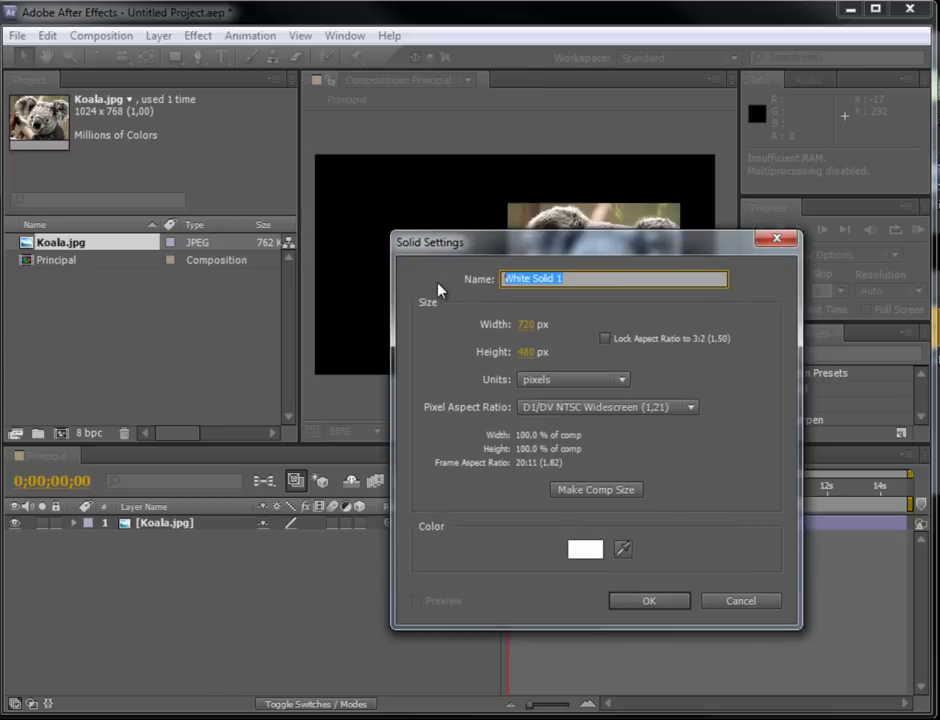
pyautogui.write('bg')
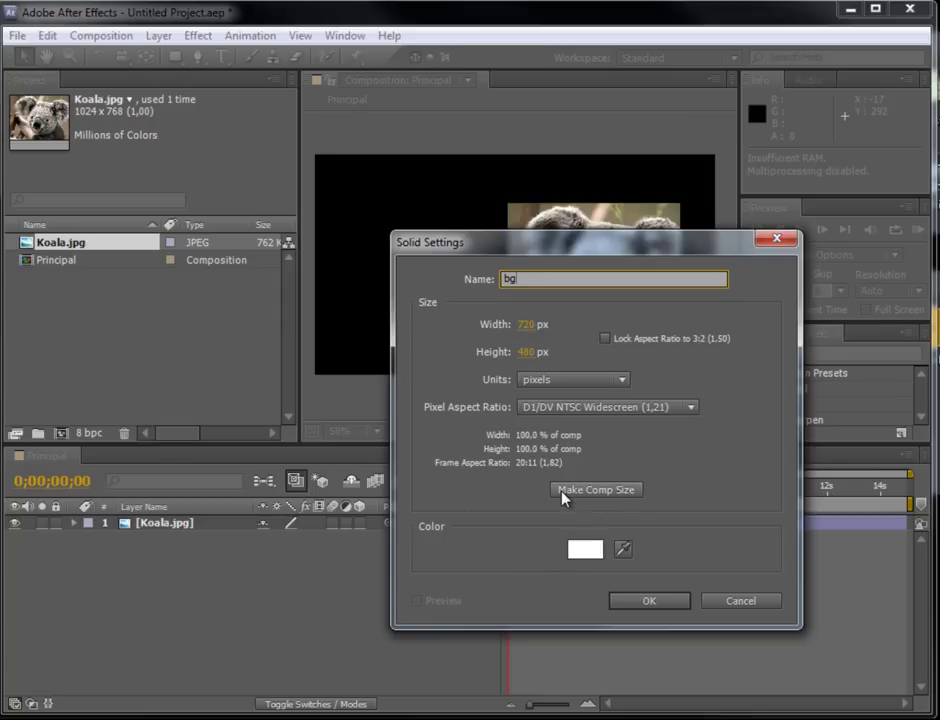
pyautogui.click(592, 493)
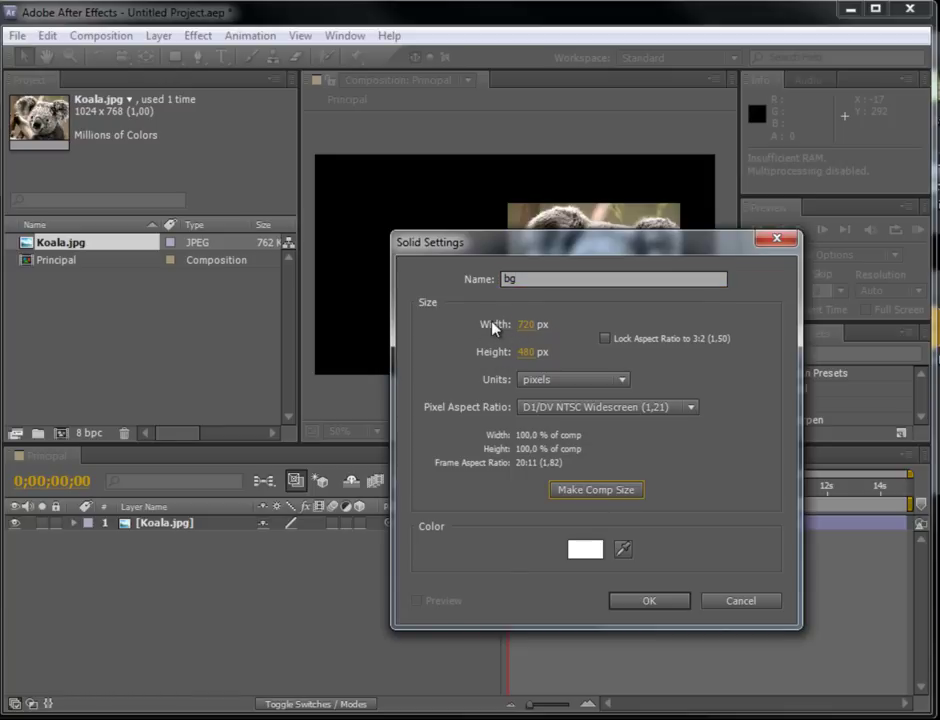
pyautogui.click(585, 549)
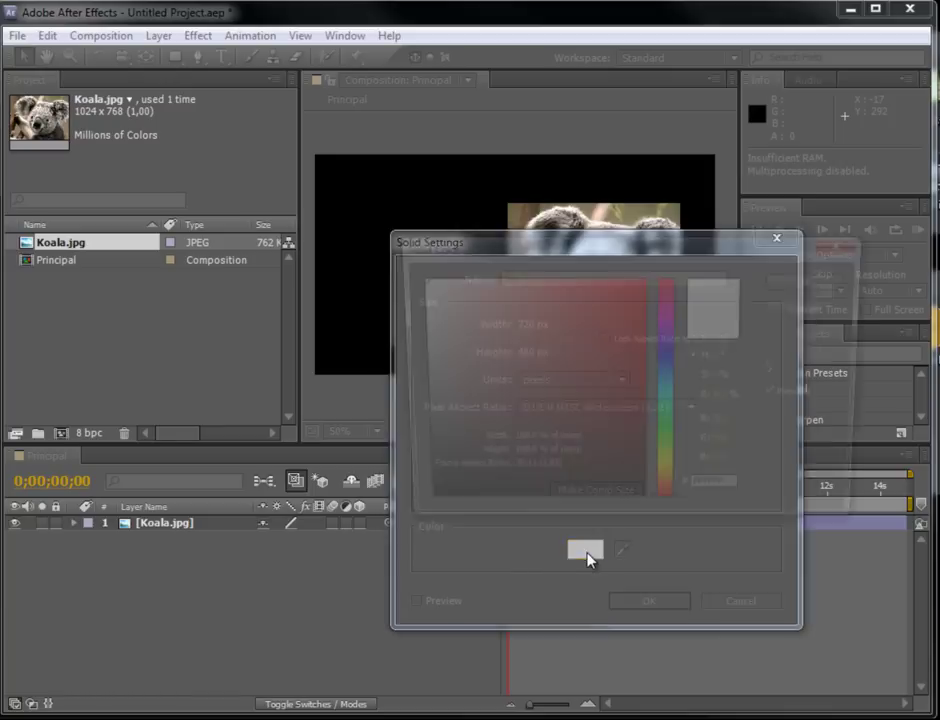
pyautogui.moveTo(449, 297); pyautogui.dragTo(453, 277)
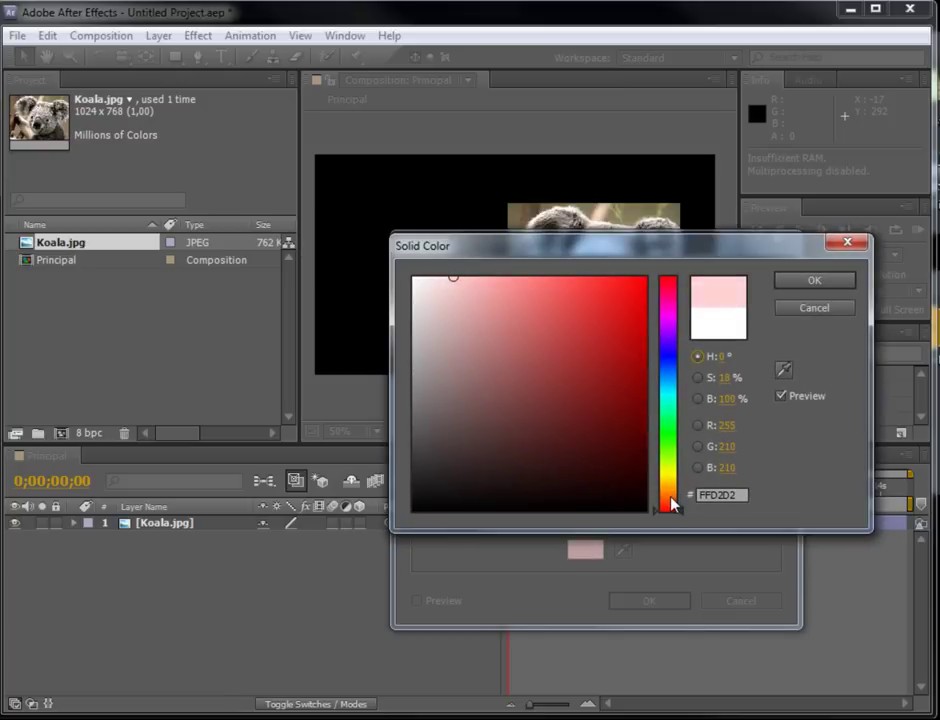
pyautogui.moveTo(670, 496); pyautogui.dragTo(672, 491)
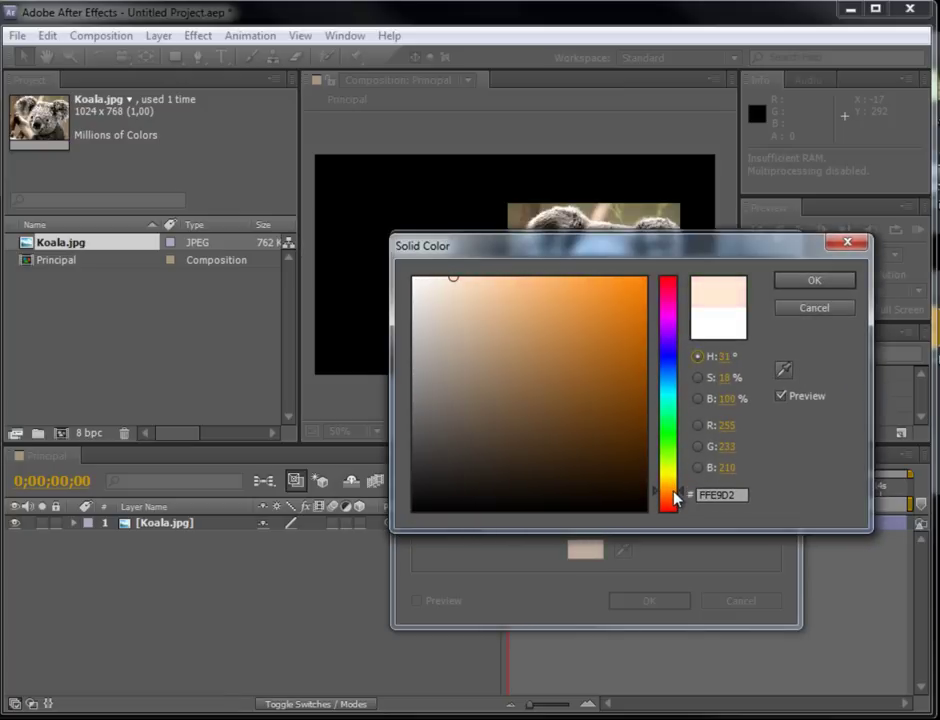
pyautogui.moveTo(489, 278); pyautogui.dragTo(492, 278)
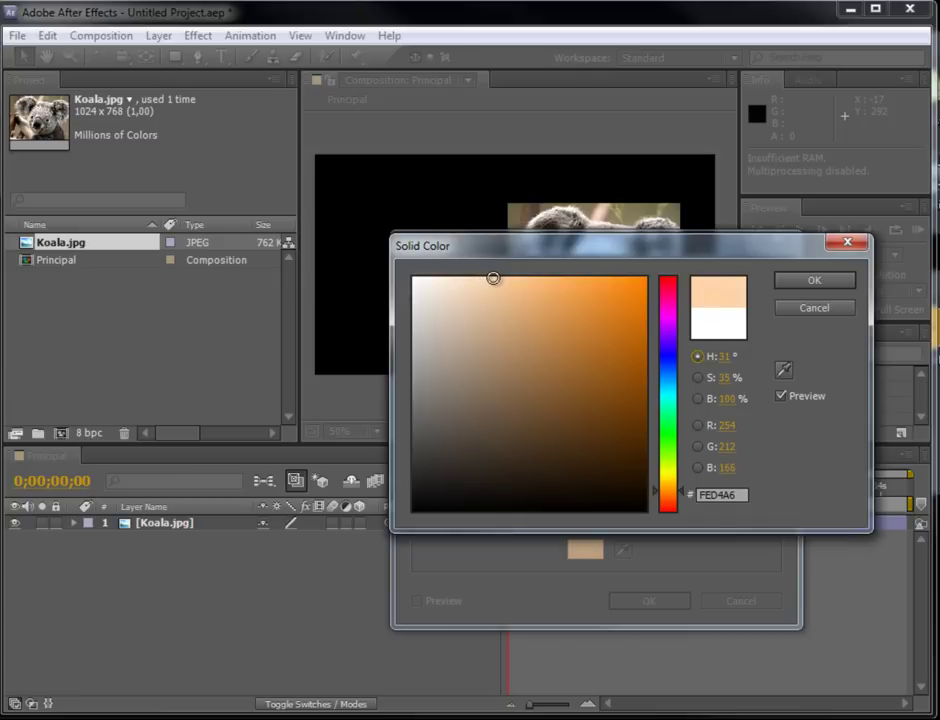
pyautogui.click(795, 283)
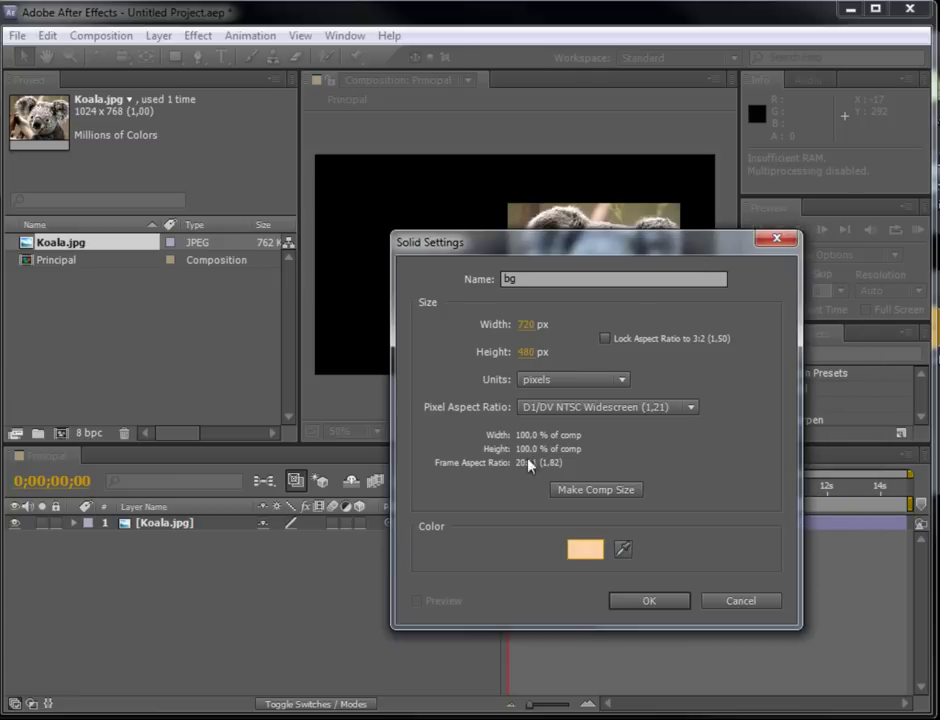
pyautogui.click(646, 600)
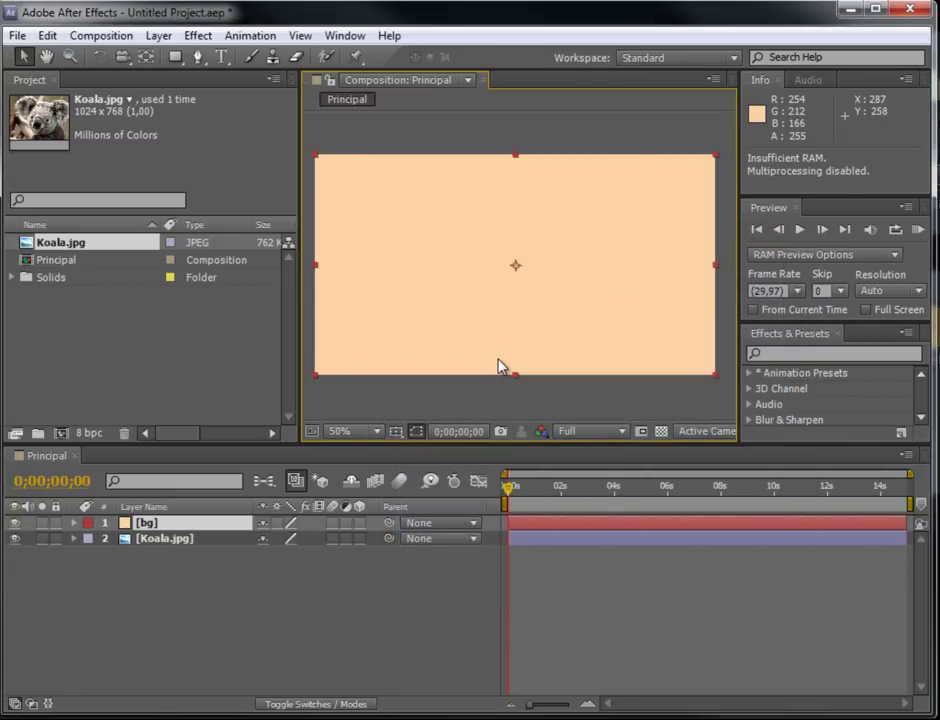
# Step: Reorder the Timeline so Koala.jpg sits above the bg solid
pyautogui.click(148, 527)
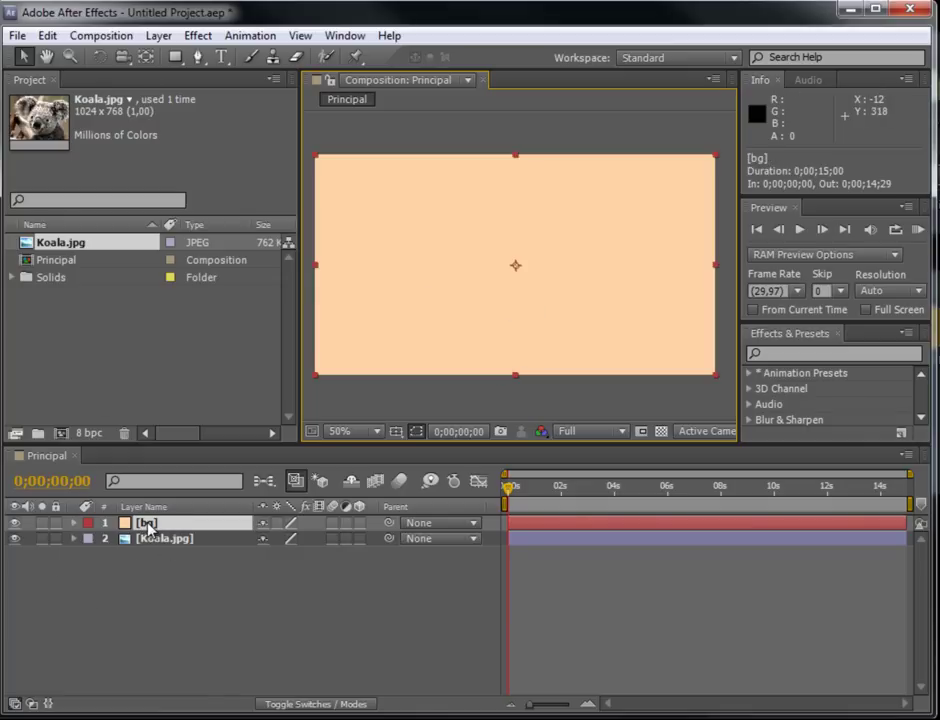
pyautogui.moveTo(155, 541); pyautogui.dragTo(155, 522)
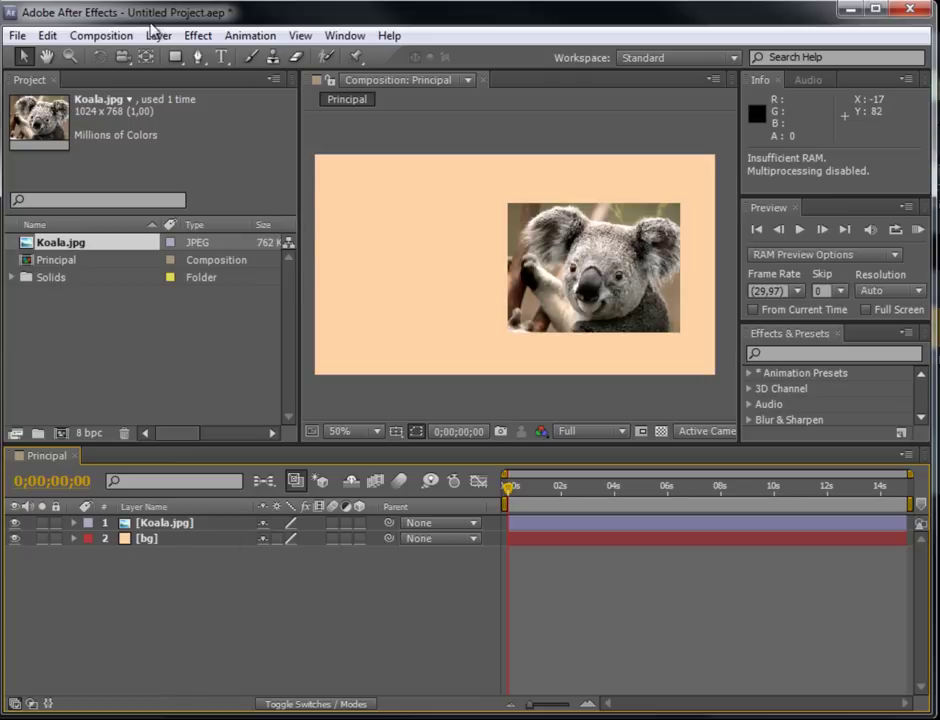
pyautogui.click(157, 35)
# Step: With the Type tool and VAGRundschriftD font, type the white title 'Coala' at the frame's left
pyautogui.moveTo(182, 58)
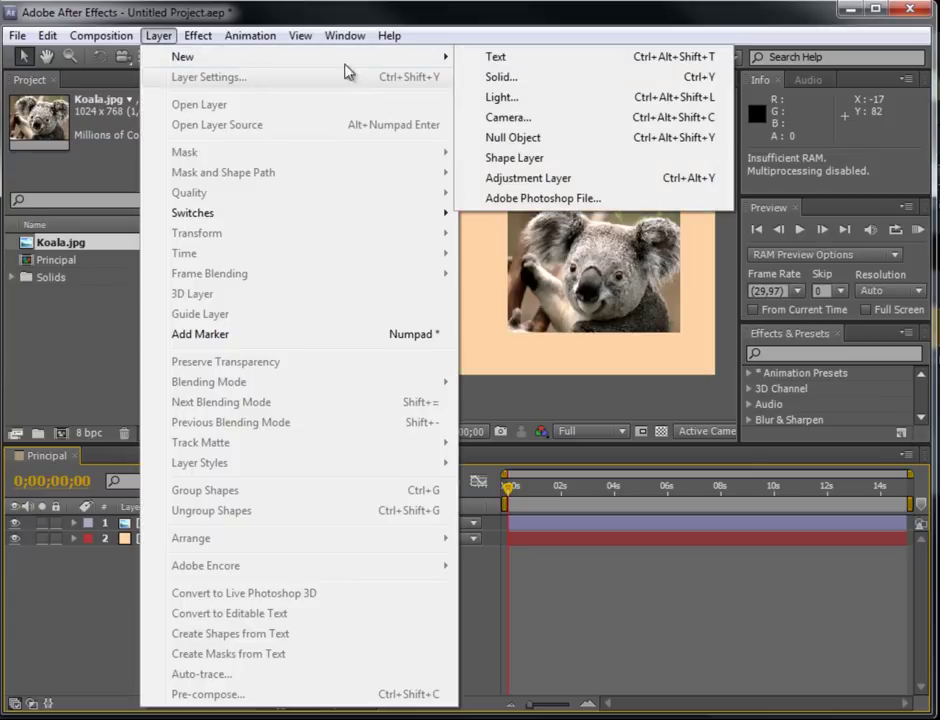
pyautogui.click(499, 30)
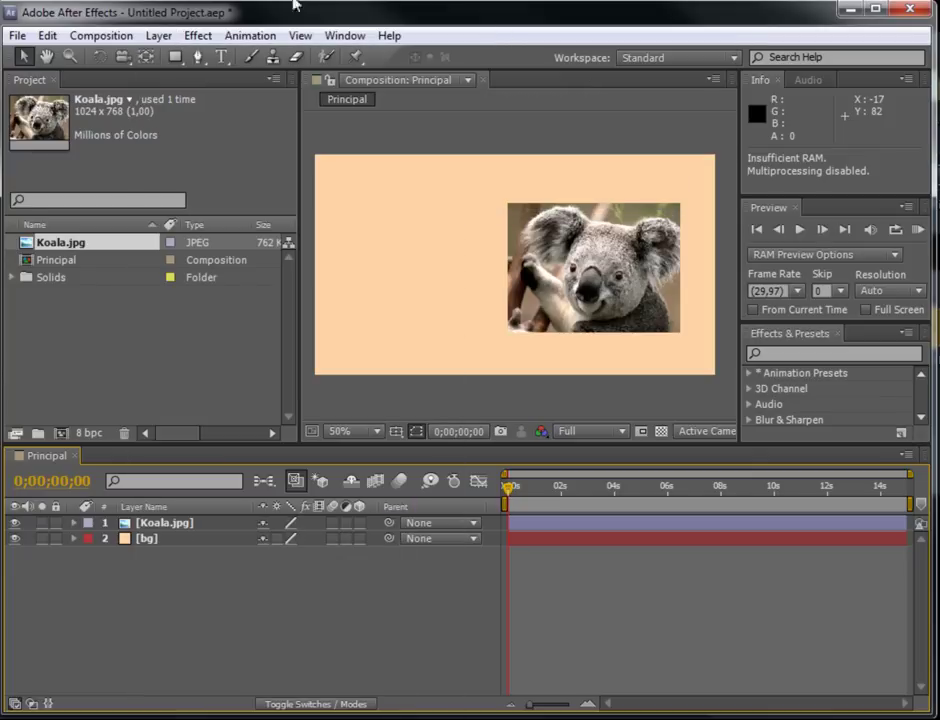
pyautogui.click(222, 58)
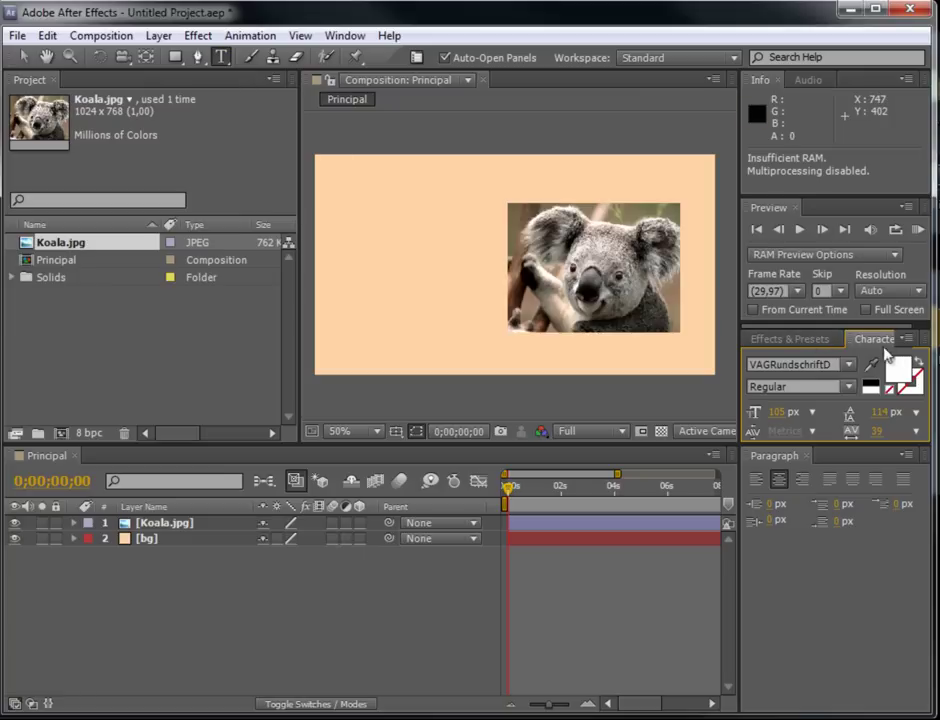
pyautogui.click(849, 366)
pyautogui.click(849, 366)
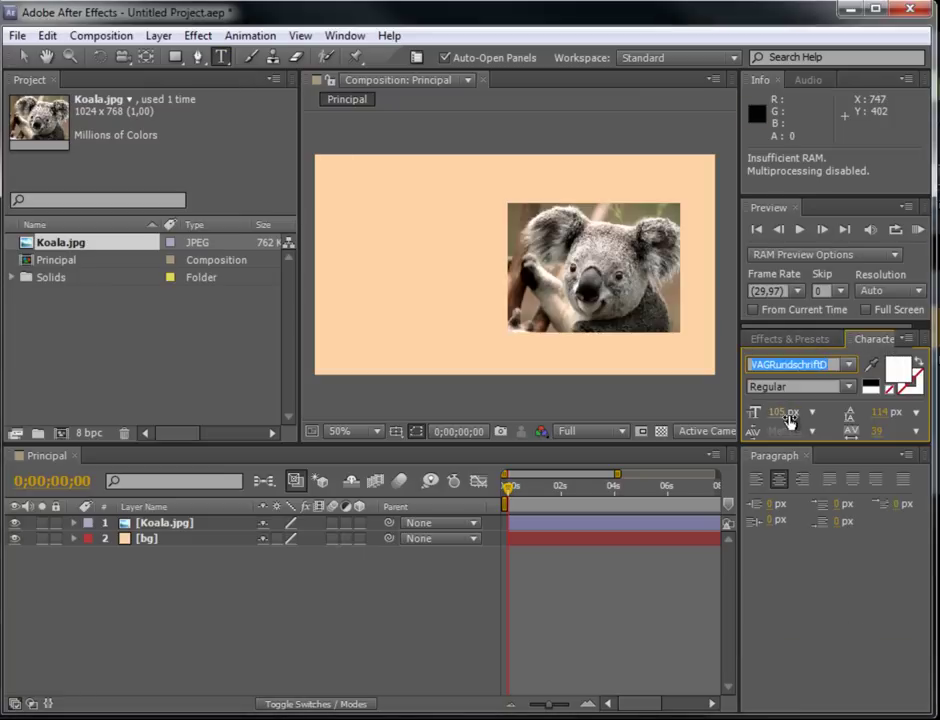
pyautogui.click(222, 57)
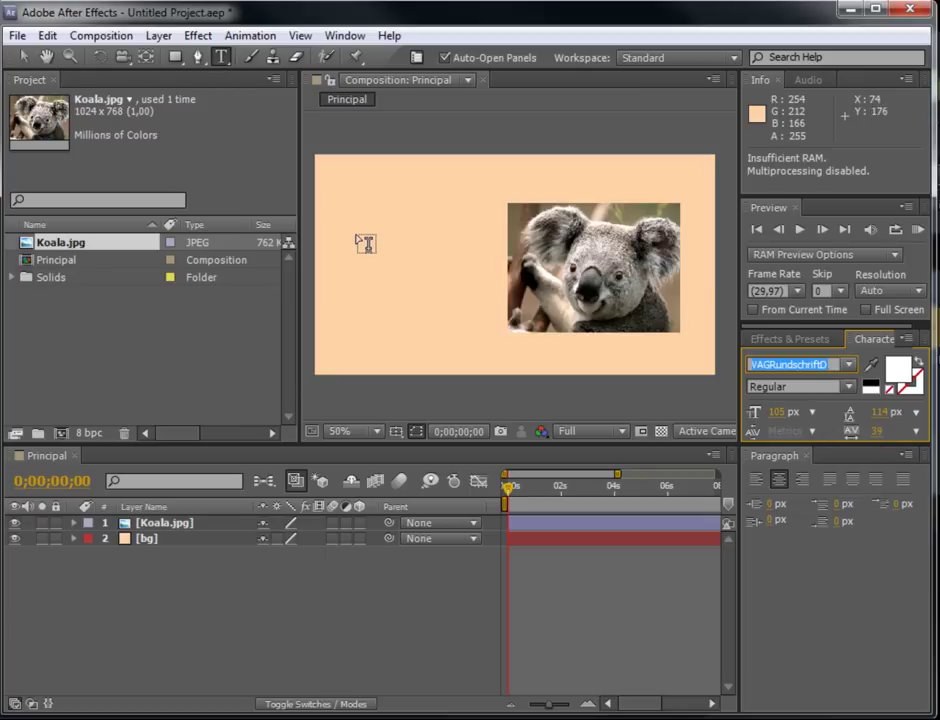
pyautogui.click(370, 242)
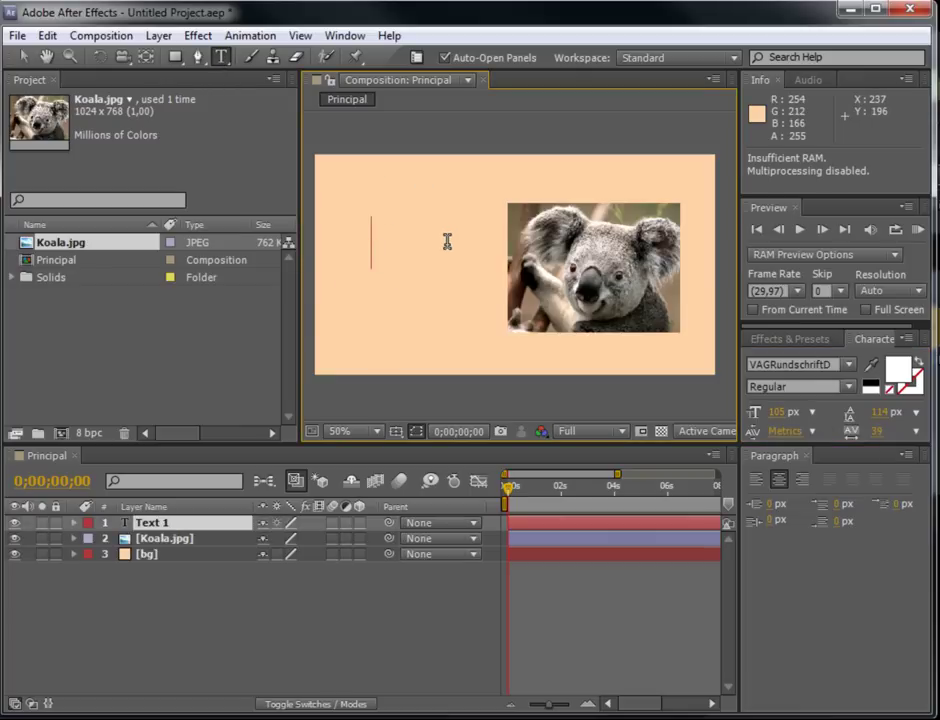
pyautogui.write('Coala')
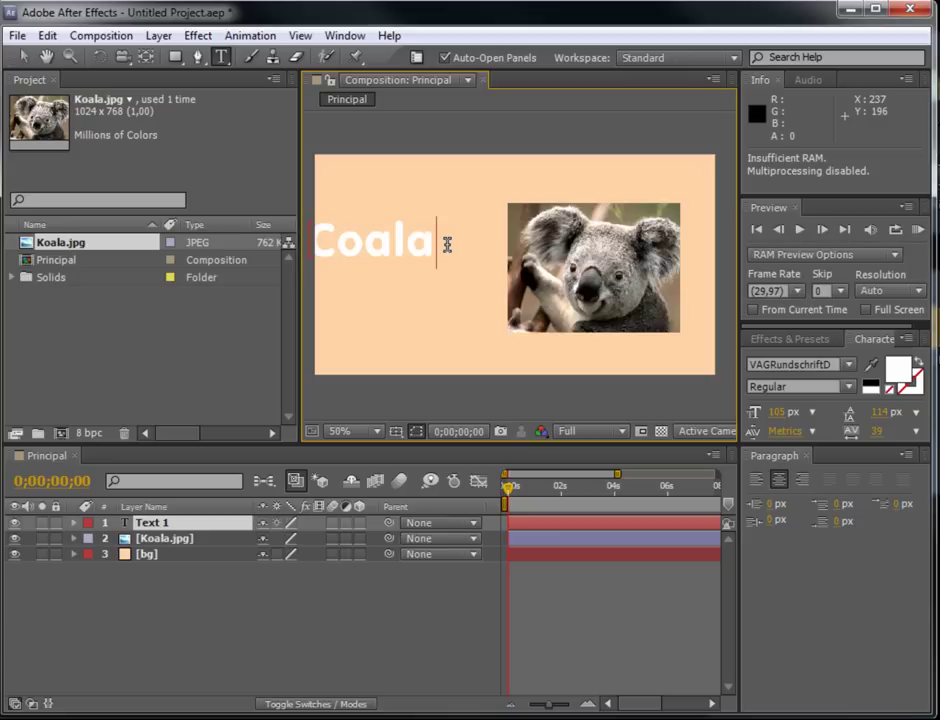
pyautogui.click(268, 607)
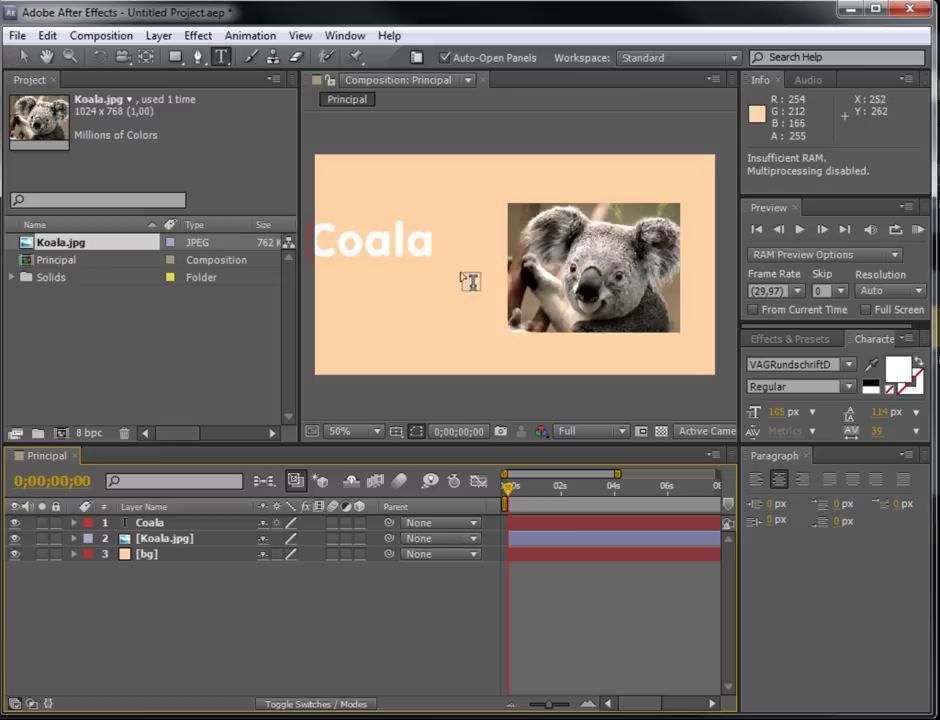
pyautogui.moveTo(335, 243); pyautogui.dragTo(432, 241)
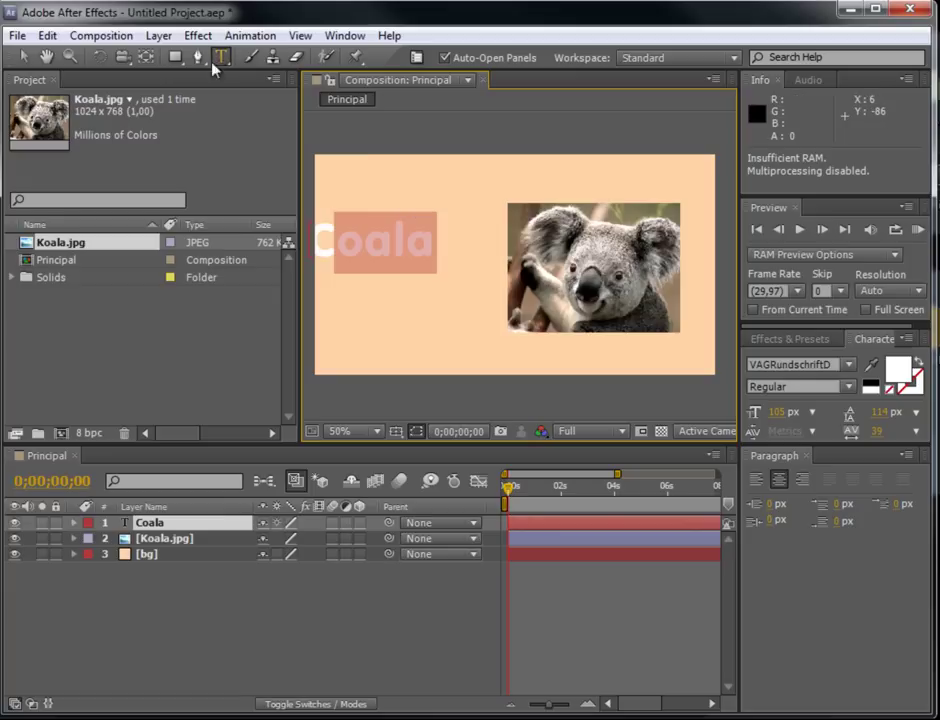
# Step: Drag the Coala title right and down beside the koala, then deselect it
pyautogui.click(23, 57)
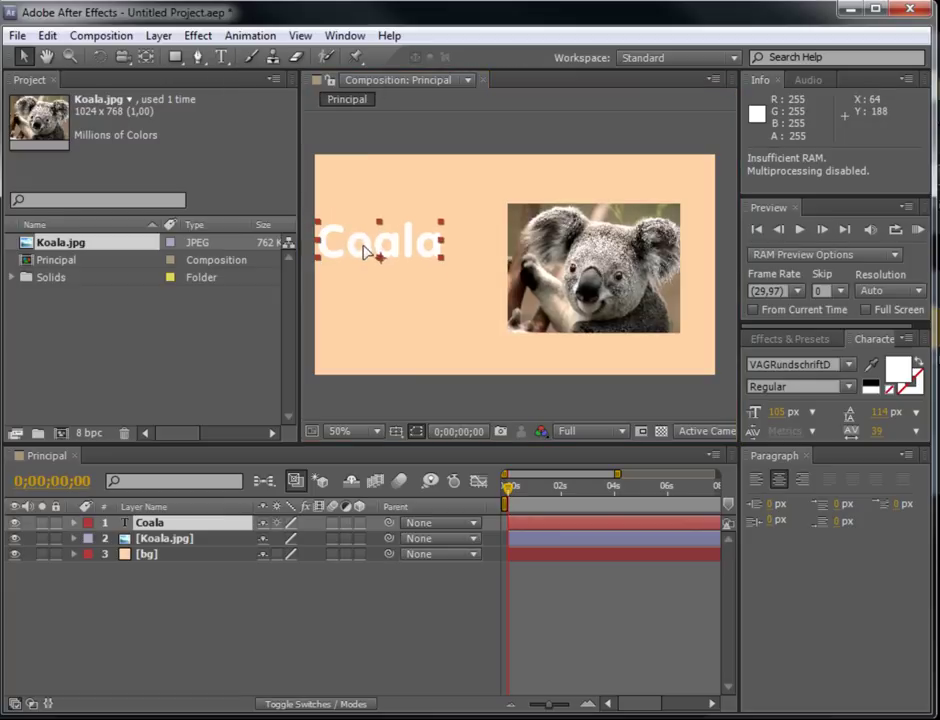
pyautogui.moveTo(355, 246); pyautogui.dragTo(389, 273)
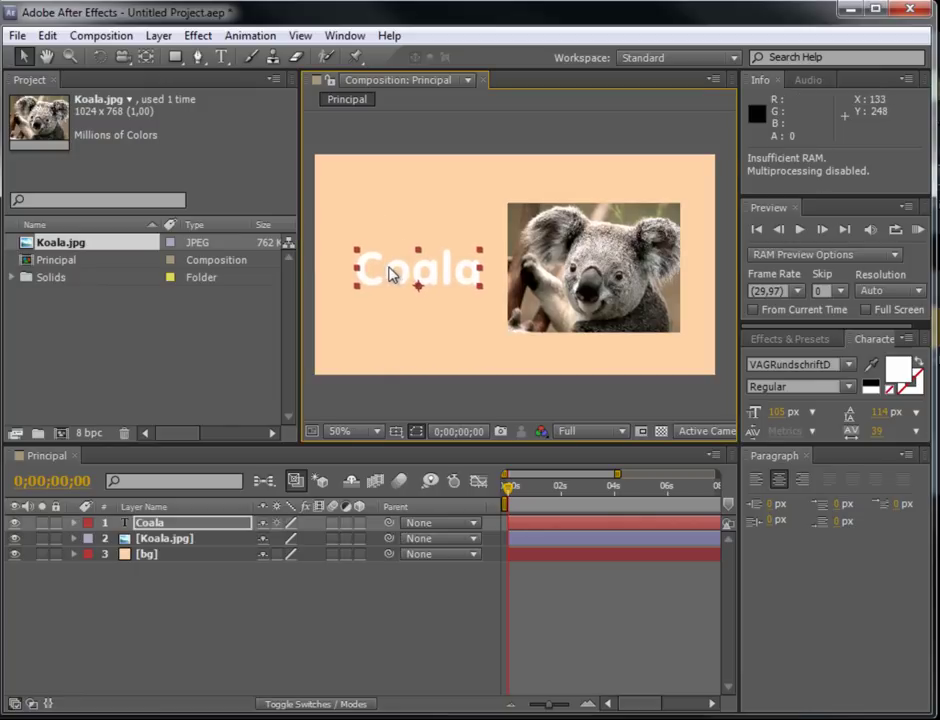
pyautogui.click(310, 600)
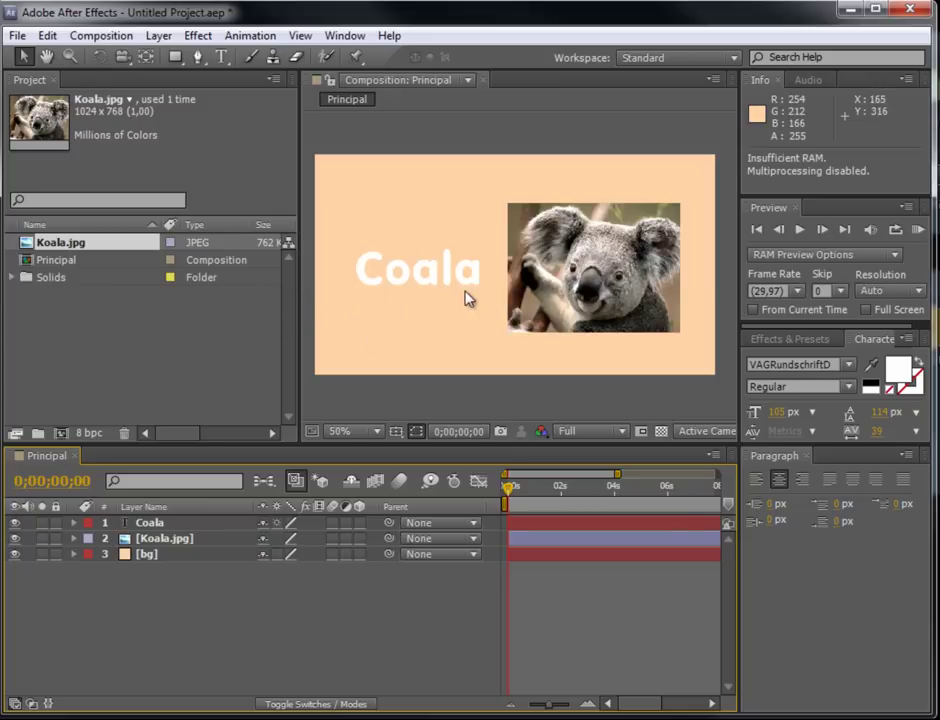
pyautogui.click(197, 37)
pyautogui.click(158, 36)
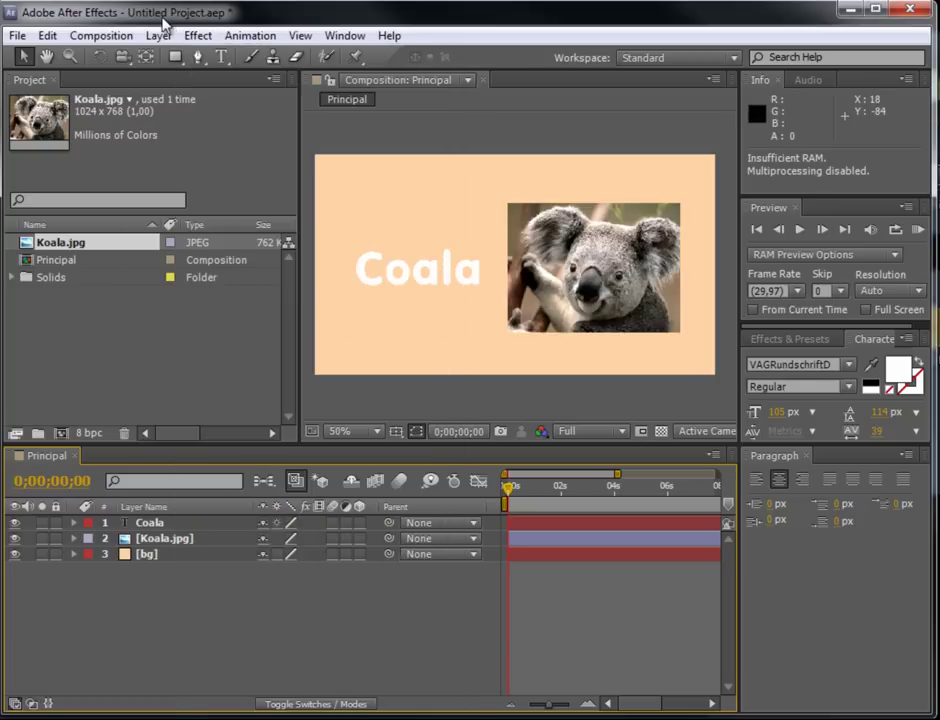
pyautogui.click(158, 36)
# Step: Create a white solid named linha and drag its top edge down into a thin horizontal line
pyautogui.moveTo(210, 60)
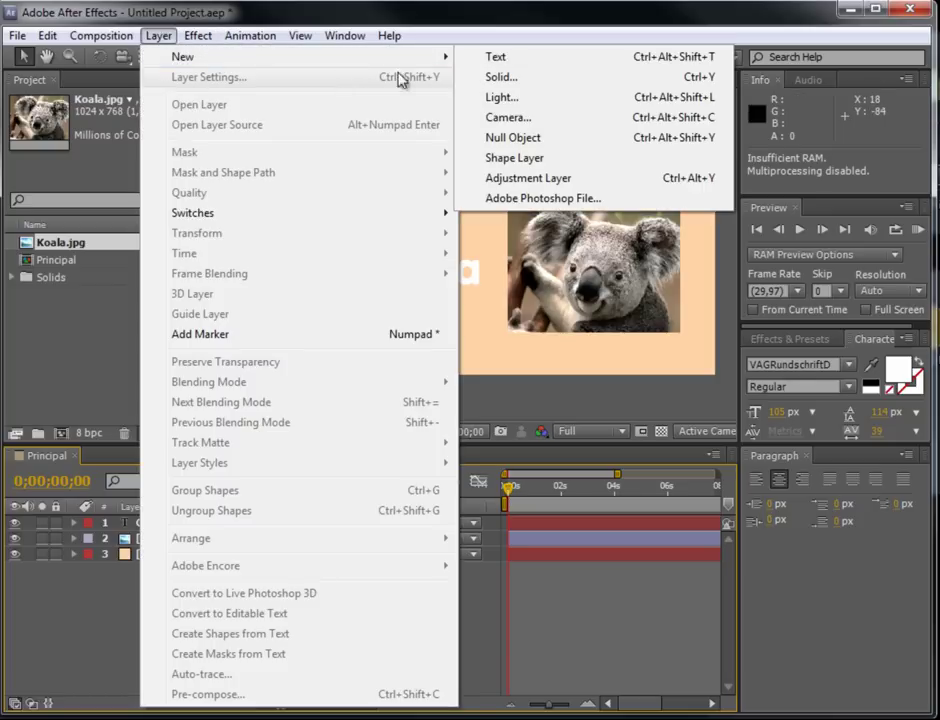
pyautogui.click(499, 76)
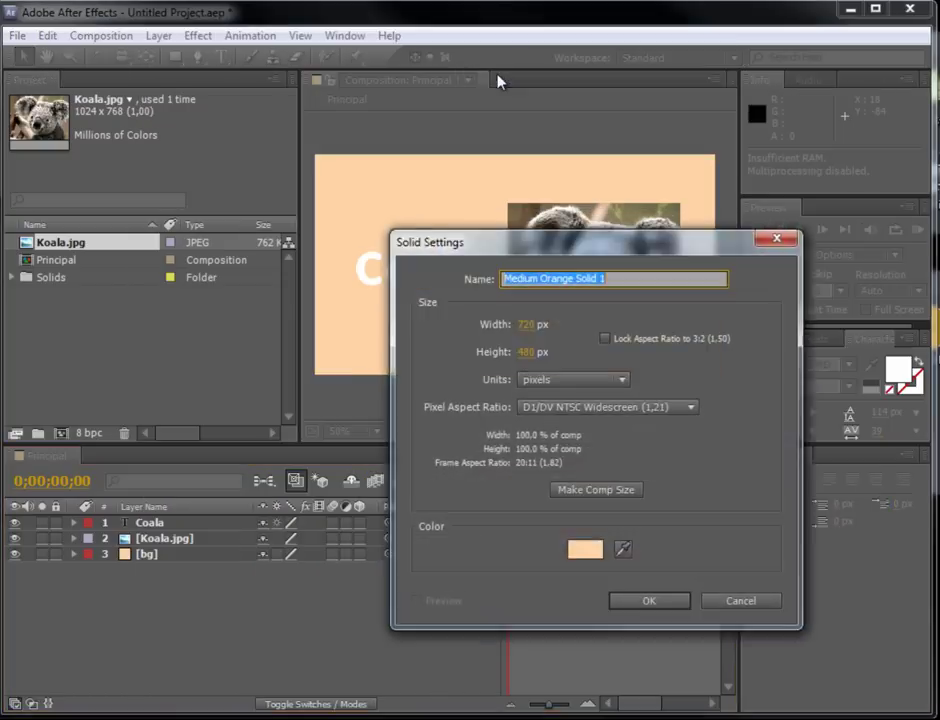
pyautogui.click(580, 550)
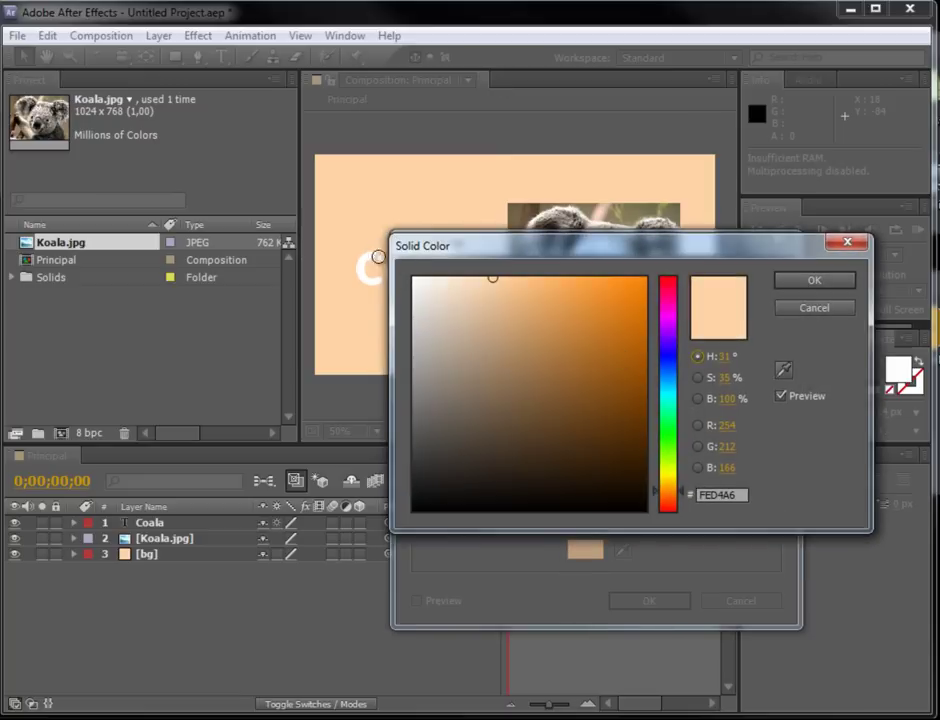
pyautogui.click(413, 278)
pyautogui.click(811, 281)
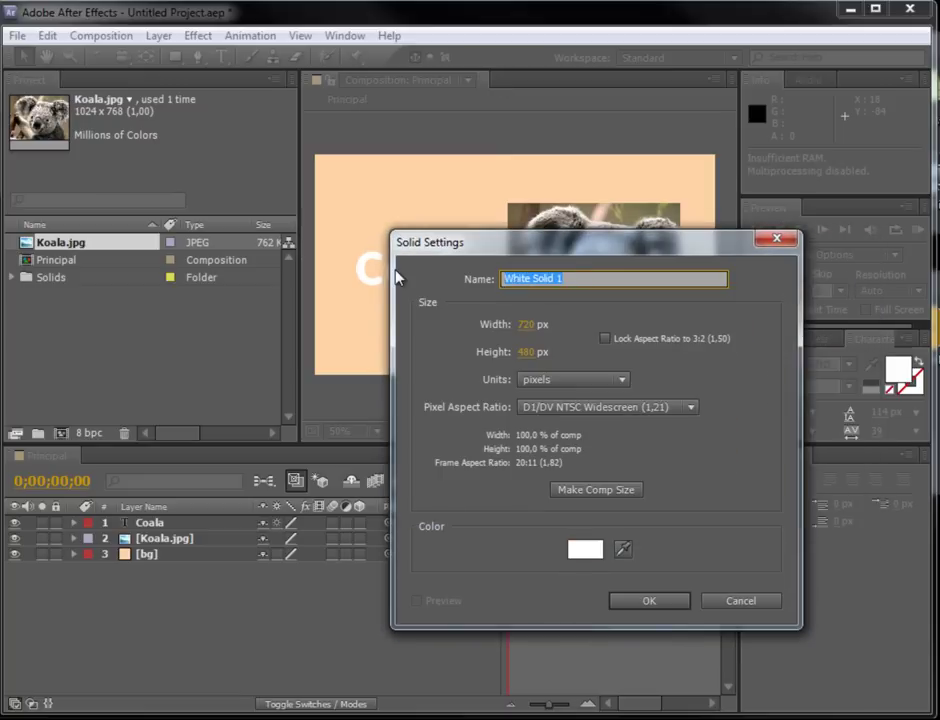
pyautogui.write('linha')
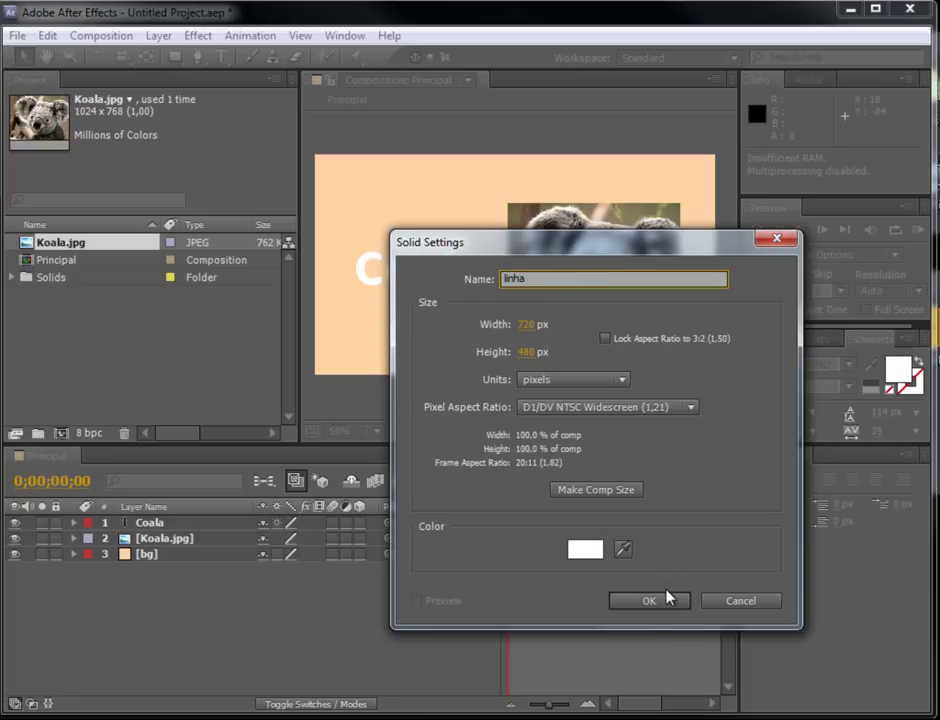
pyautogui.click(665, 602)
pyautogui.moveTo(515, 156); pyautogui.dragTo(521, 268)
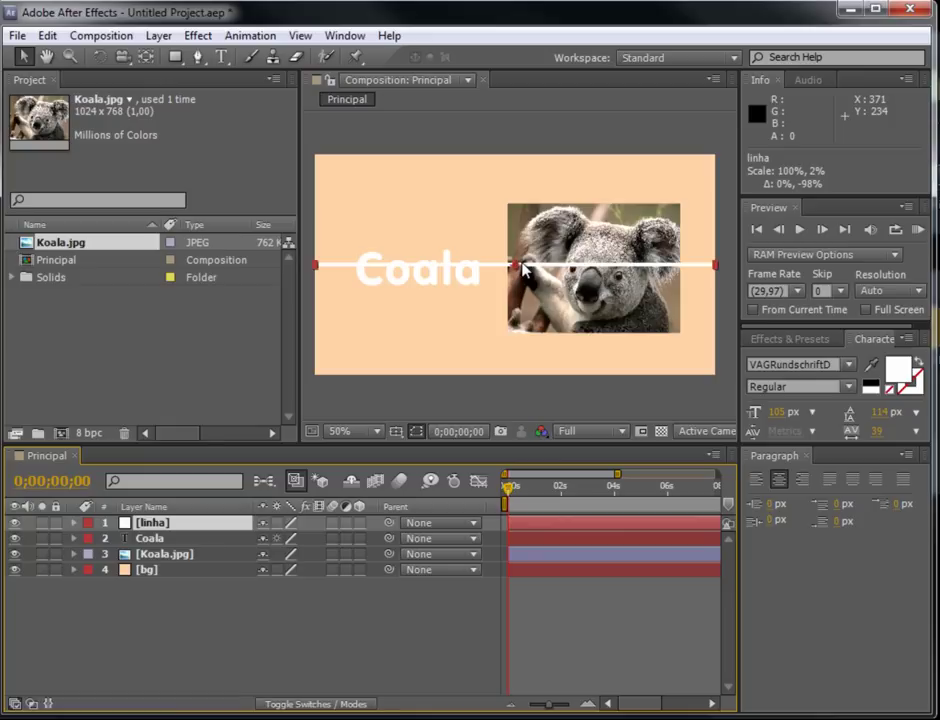
# Step: Drag the linha line left and down so it underlines the Coala title, then reselect its layer
pyautogui.click(522, 270)
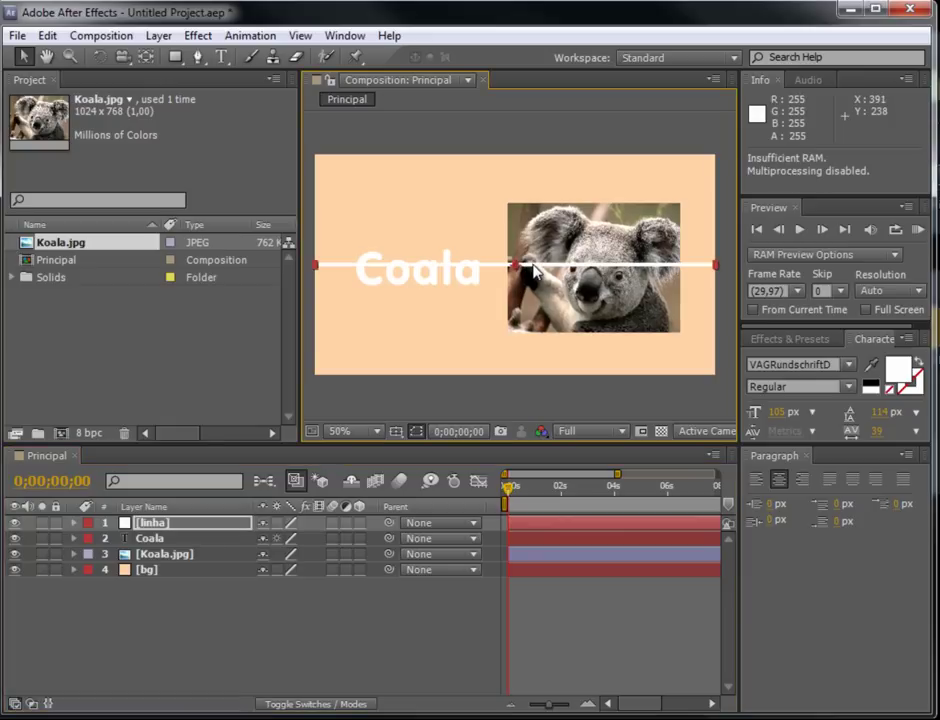
pyautogui.moveTo(533, 272); pyautogui.dragTo(295, 294)
pyautogui.click(333, 296)
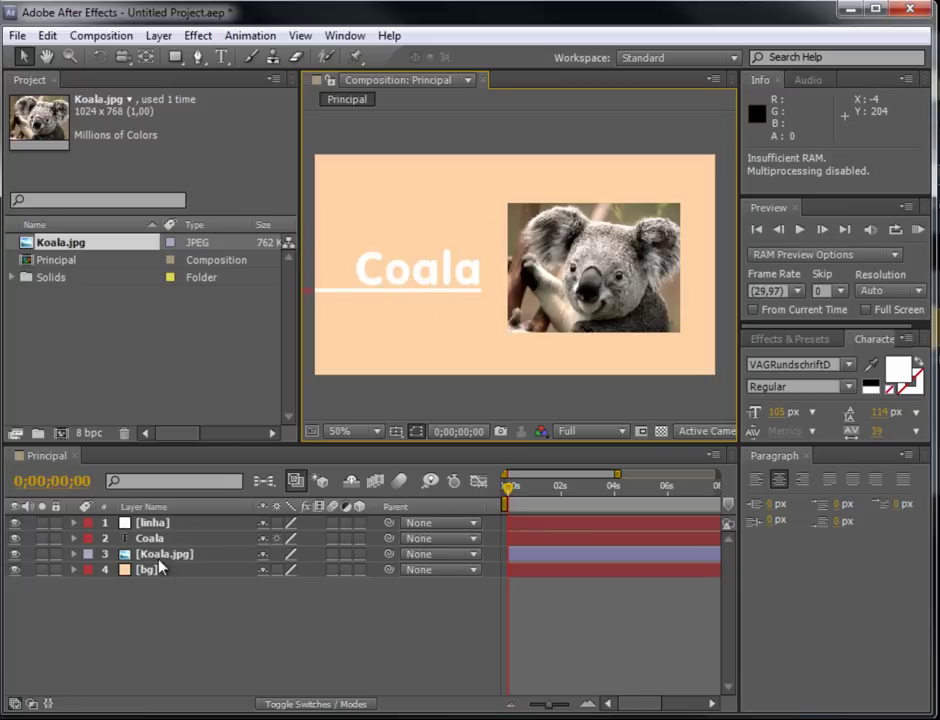
pyautogui.click(168, 524)
pyautogui.hotkey('ctrl', 'Down')
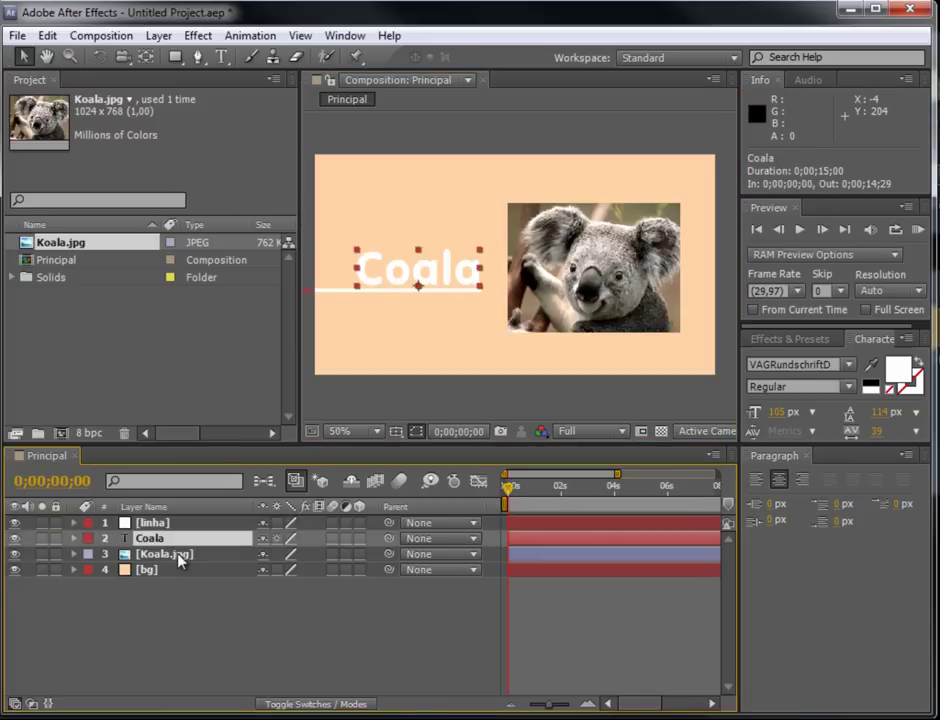
pyautogui.hotkey('ctrl', 'Down')
pyautogui.hotkey('ctrl', 'Down')
pyautogui.click(184, 526)
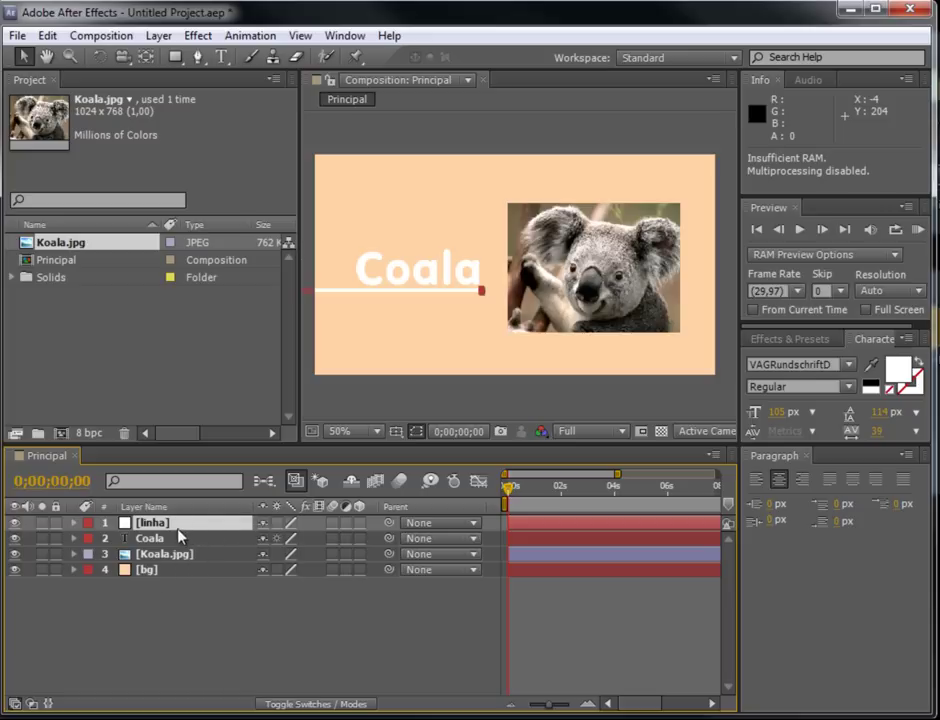
# Step: Reveal Koala.jpg's Transform properties and set its Opacity to 70%, after briefly trying 60%
pyautogui.click(197, 625)
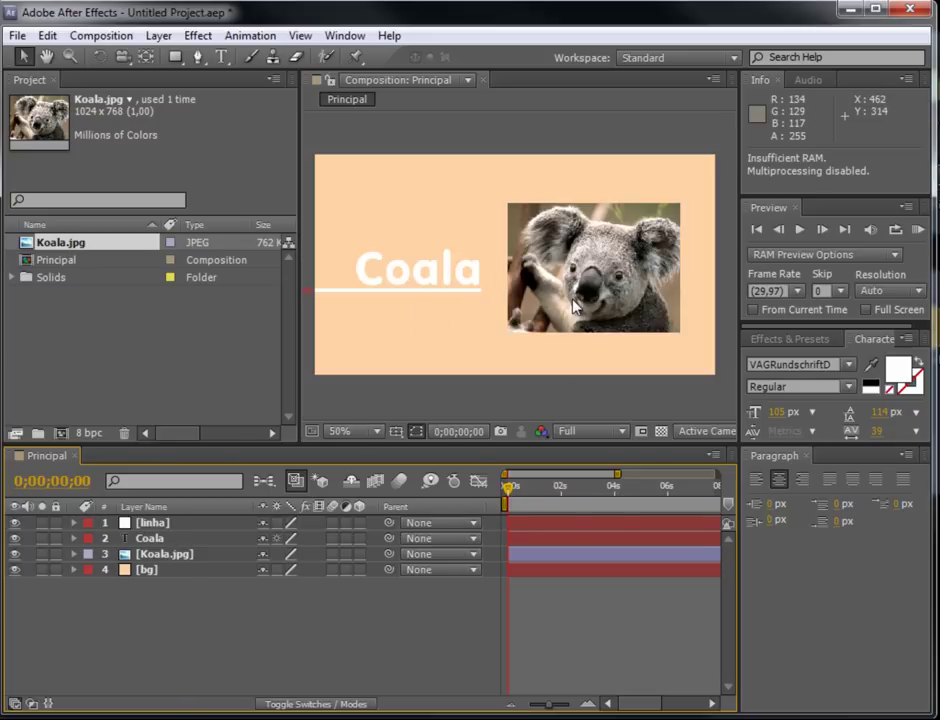
pyautogui.click(73, 554)
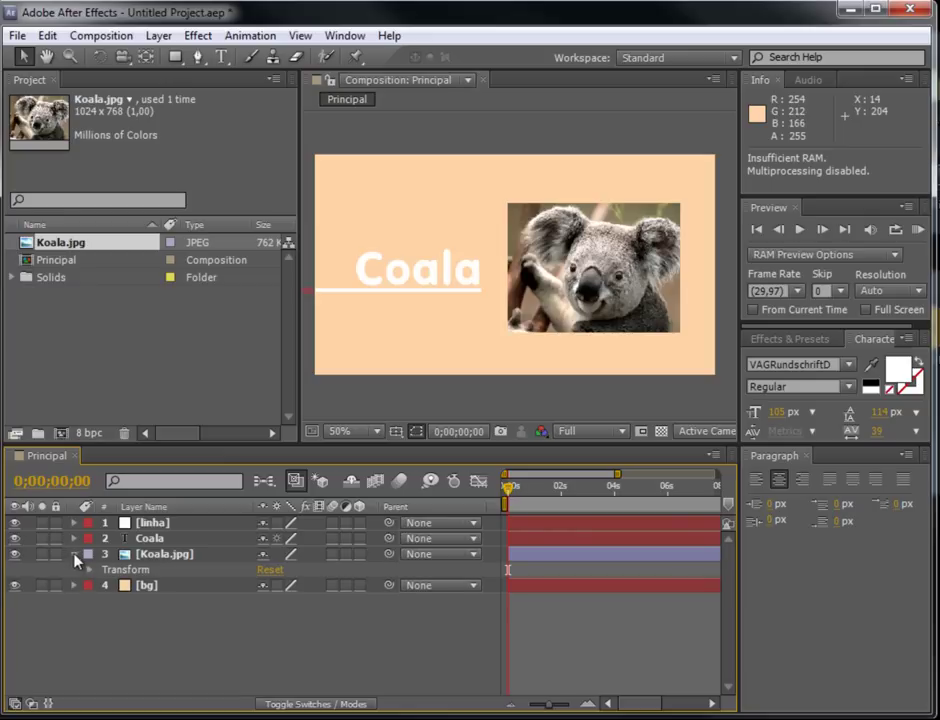
pyautogui.click(89, 571)
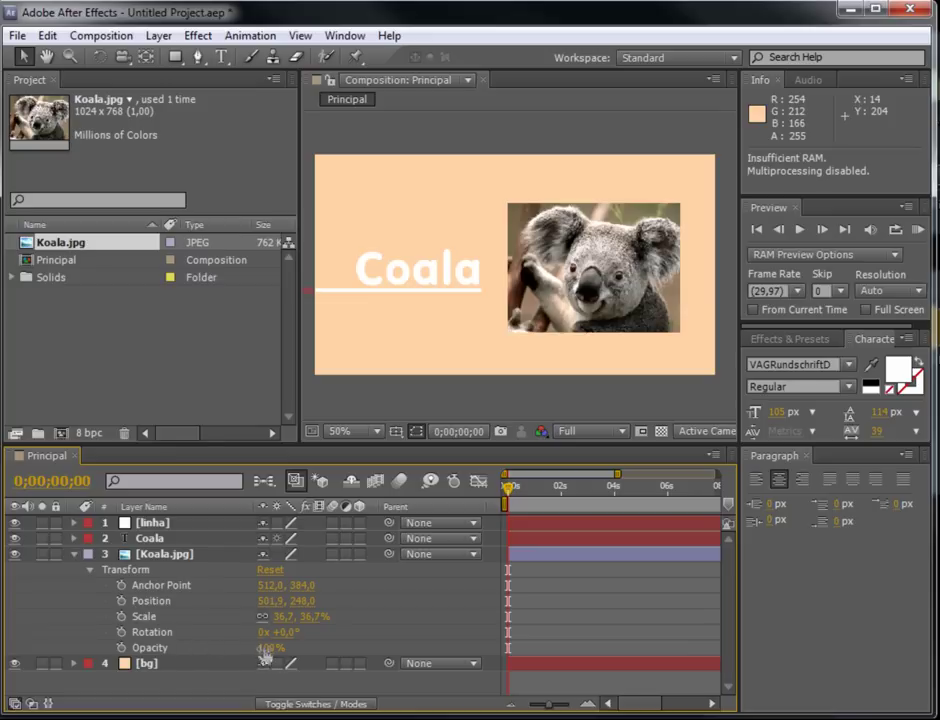
pyautogui.moveTo(267, 648); pyautogui.dragTo(237, 652)
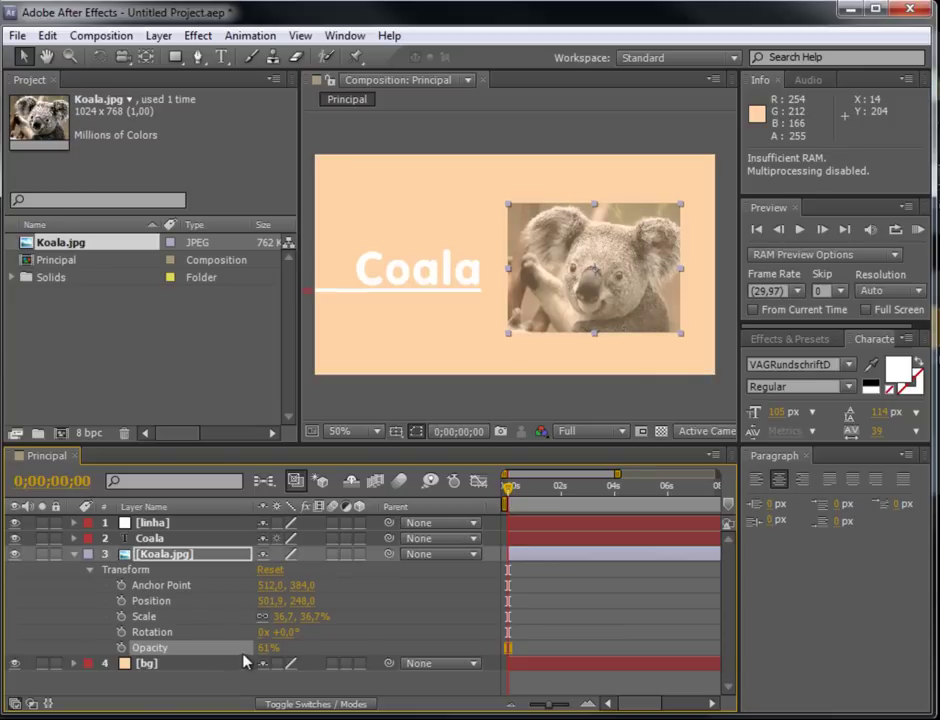
pyautogui.moveTo(245, 652); pyautogui.dragTo(280, 655)
pyautogui.click(266, 648)
pyautogui.write('60')
pyautogui.press('Return')
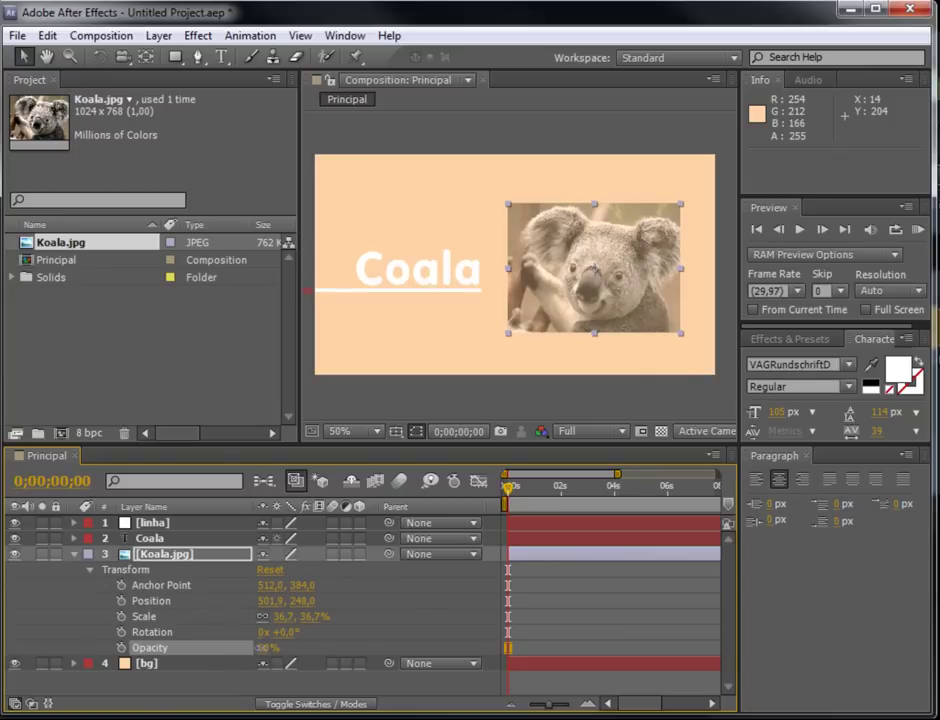
pyautogui.click(268, 648)
pyautogui.write('70')
pyautogui.press('Return')
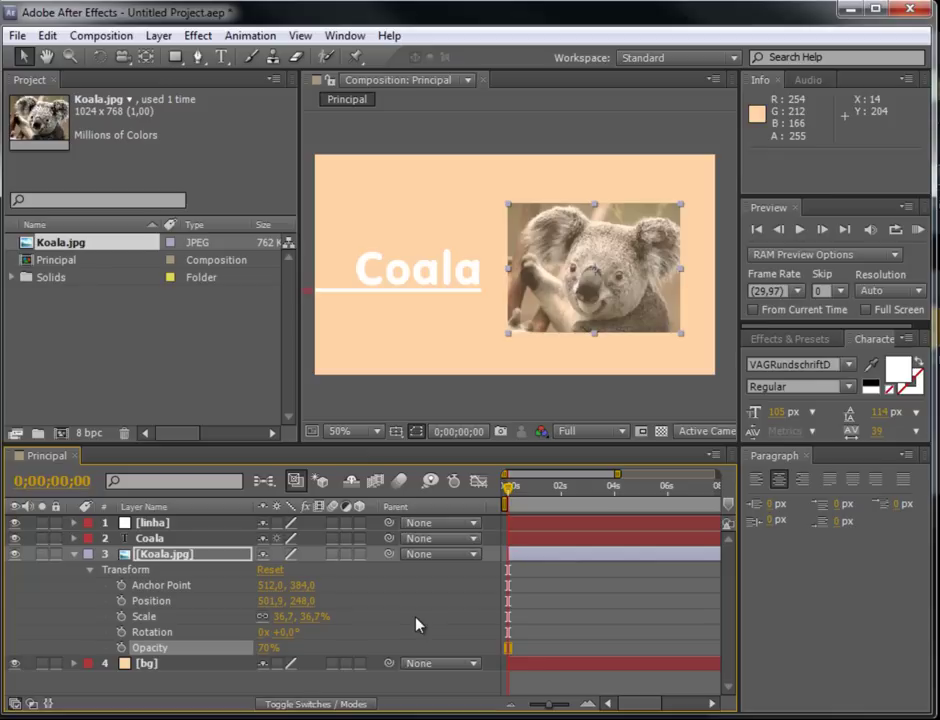
# Step: Undo the trial rotation and flipped scale on Koala.jpg, then adjust its horizontal position
pyautogui.click(250, 632)
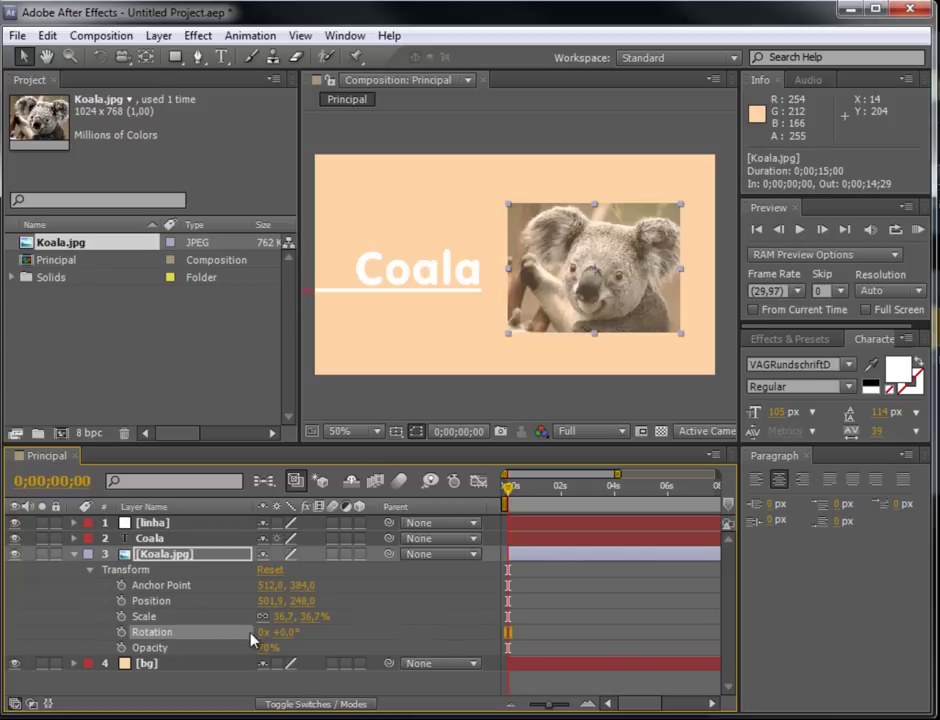
pyautogui.moveTo(294, 632)
pyautogui.mouseDown()
pyautogui.moveTo(262, 637)
pyautogui.moveTo(322, 650)
pyautogui.mouseUp()
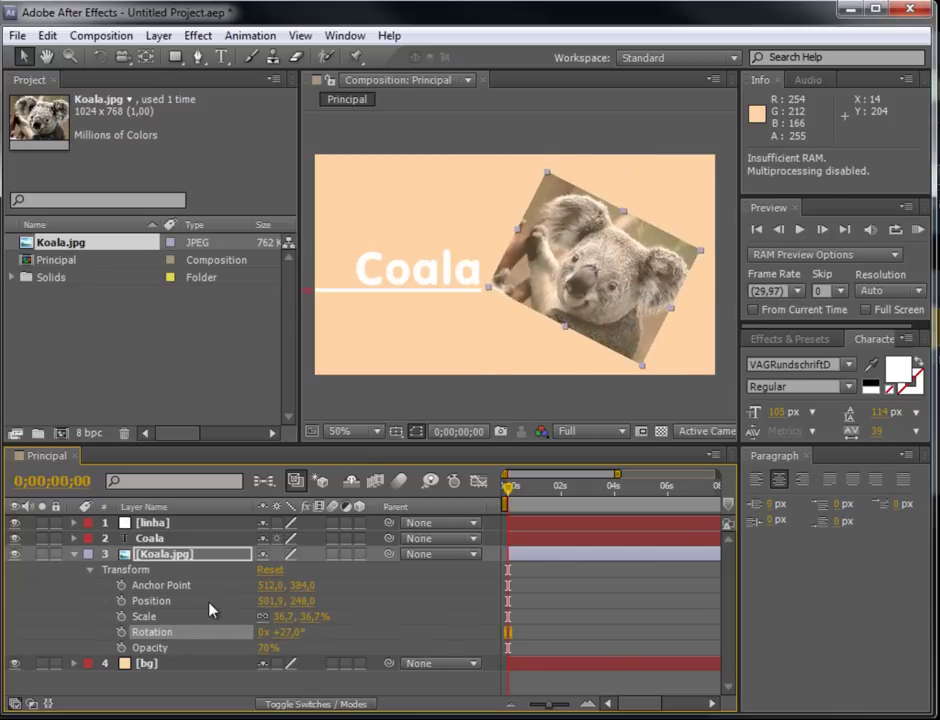
pyautogui.hotkey('ctrl', 'z')
pyautogui.click(157, 617)
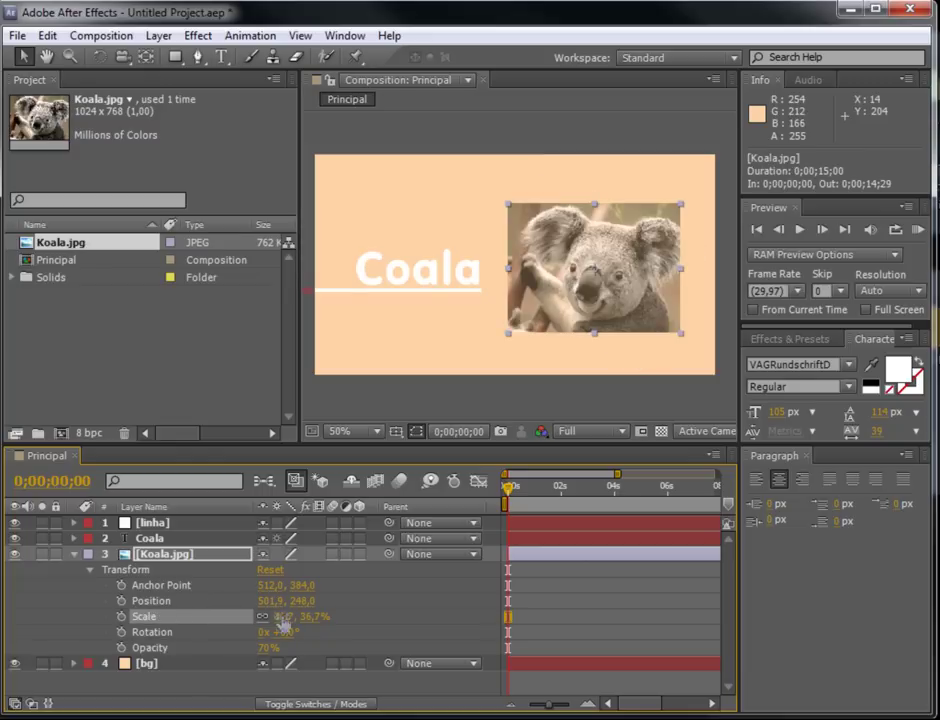
pyautogui.moveTo(283, 617); pyautogui.dragTo(157, 612)
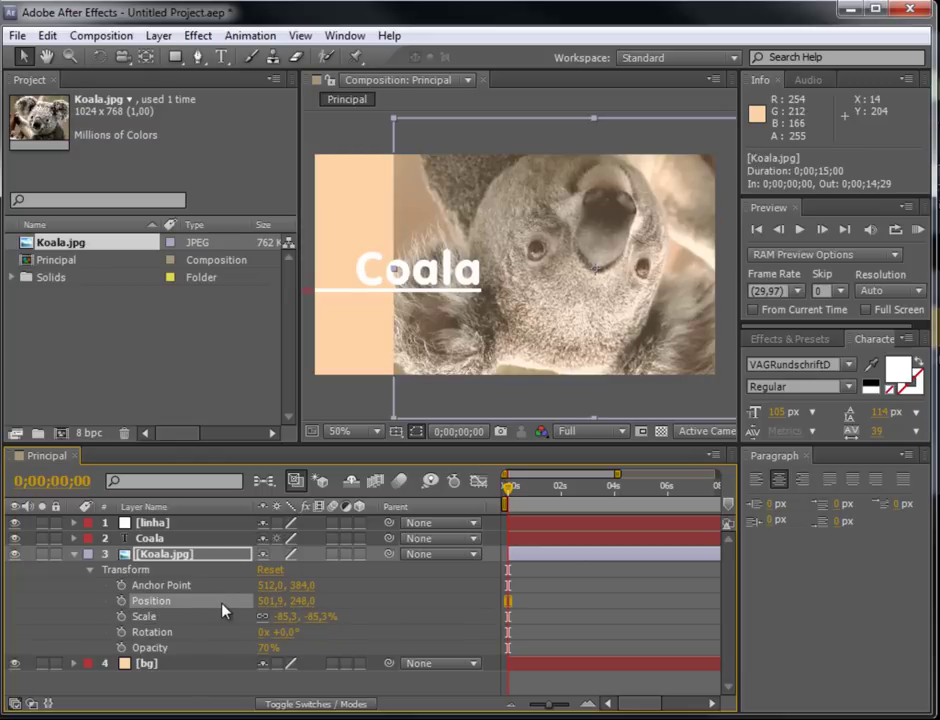
pyautogui.hotkey('ctrl', 'z')
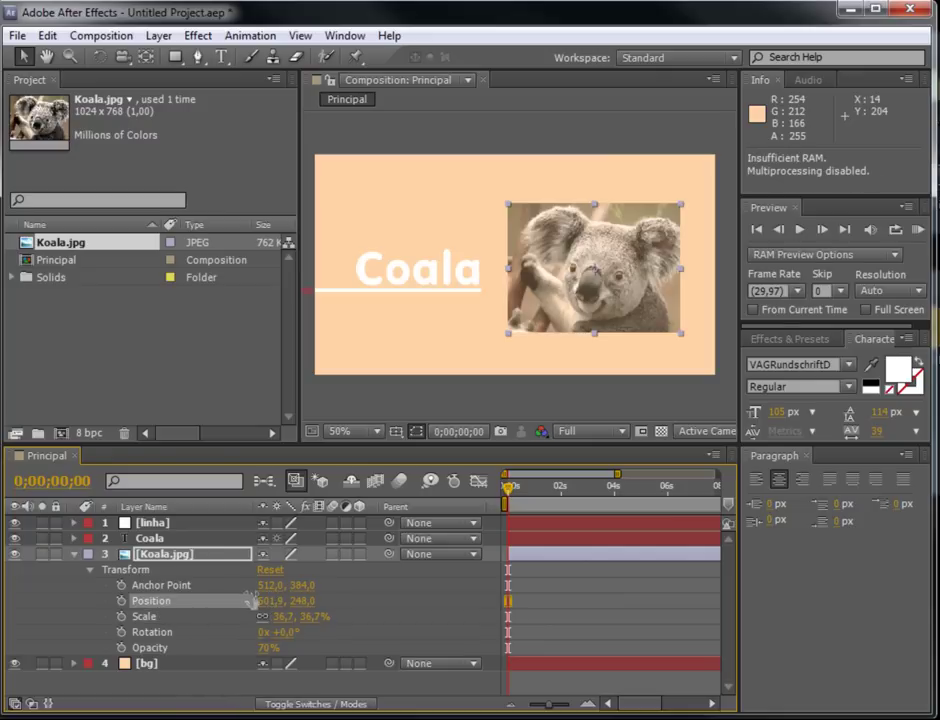
pyautogui.moveTo(251, 601)
pyautogui.mouseDown()
pyautogui.moveTo(217, 609)
pyautogui.moveTo(317, 617)
pyautogui.mouseUp()
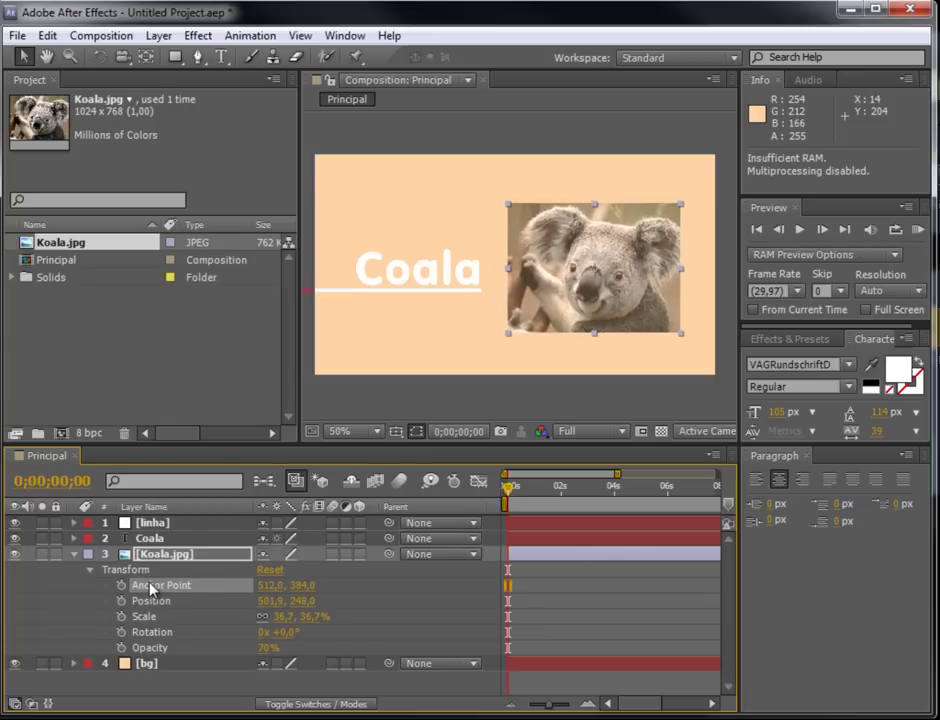
# Step: Scale Koala.jpg to 34.7%, undo the trial anchor point and rotation edits, and collapse Transform
pyautogui.click(170, 617)
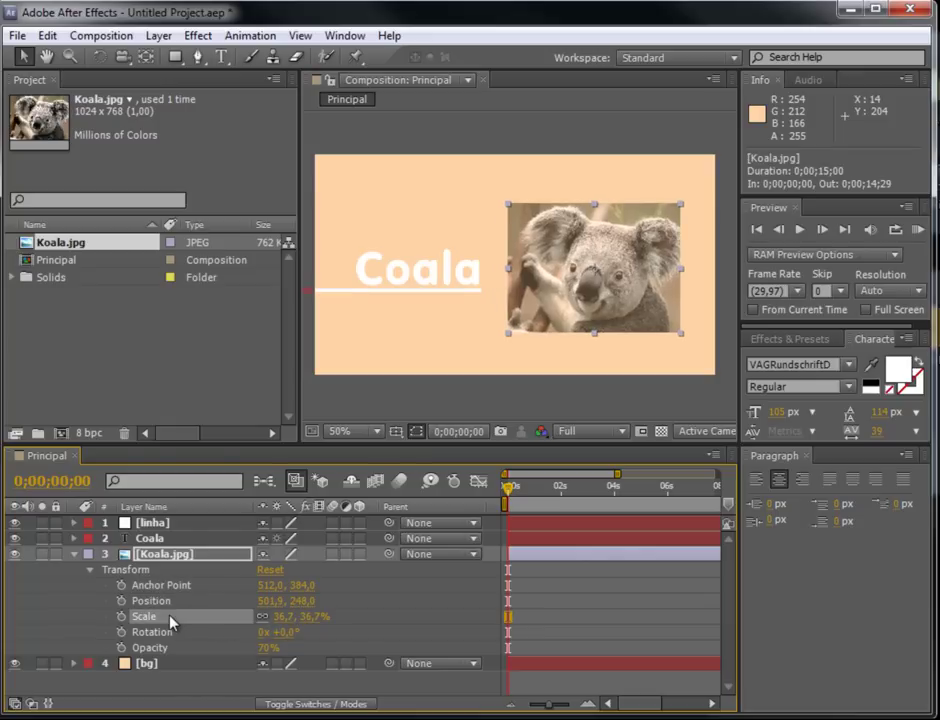
pyautogui.moveTo(298, 624)
pyautogui.mouseDown()
pyautogui.moveTo(259, 618)
pyautogui.moveTo(283, 617)
pyautogui.mouseUp()
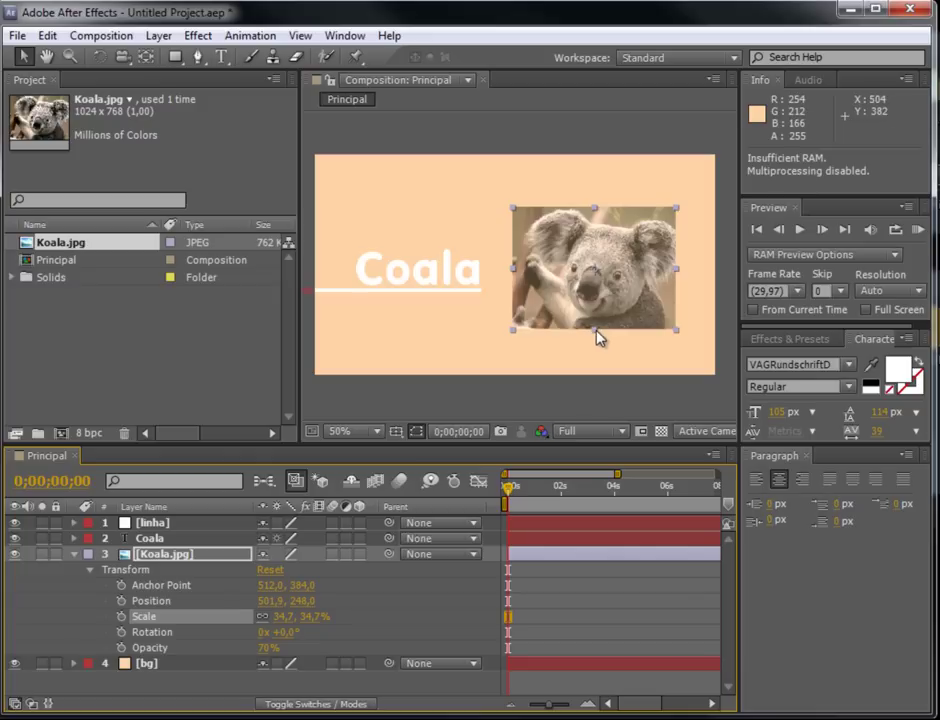
pyautogui.click(160, 585)
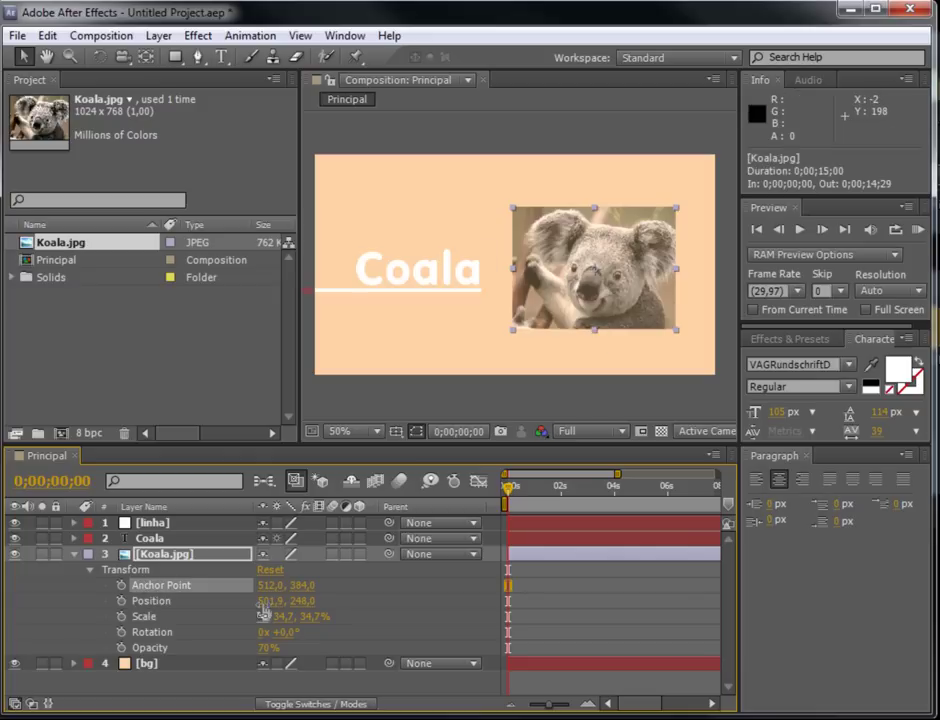
pyautogui.moveTo(268, 585)
pyautogui.mouseDown()
pyautogui.moveTo(290, 580)
pyautogui.moveTo(288, 593)
pyautogui.moveTo(523, 580)
pyautogui.moveTo(655, 590)
pyautogui.mouseUp()
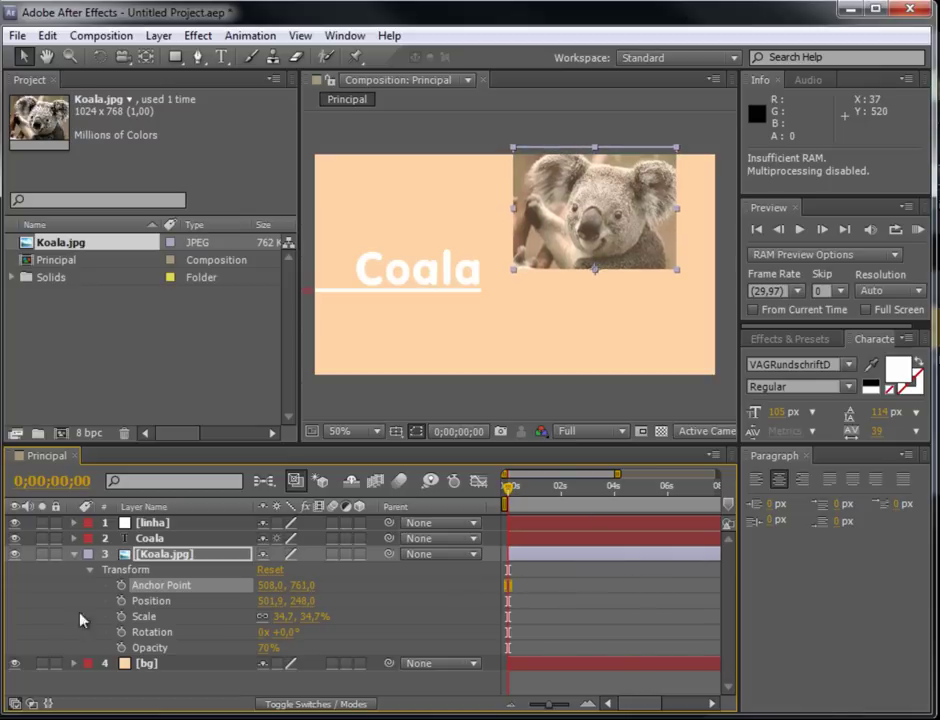
pyautogui.moveTo(275, 616); pyautogui.dragTo(255, 637)
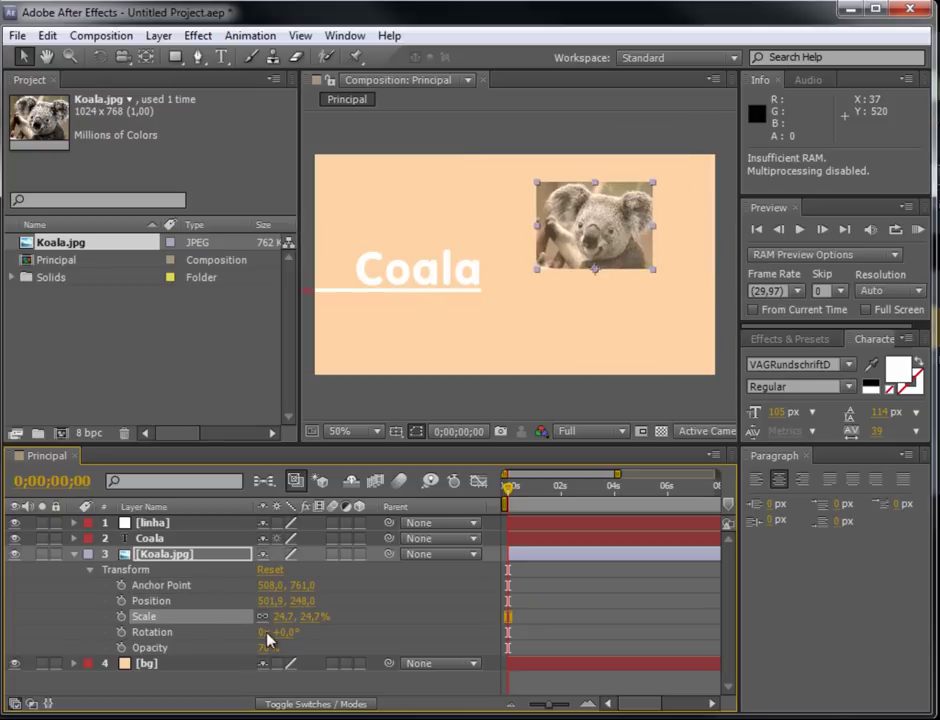
pyautogui.moveTo(284, 634); pyautogui.dragTo(262, 628)
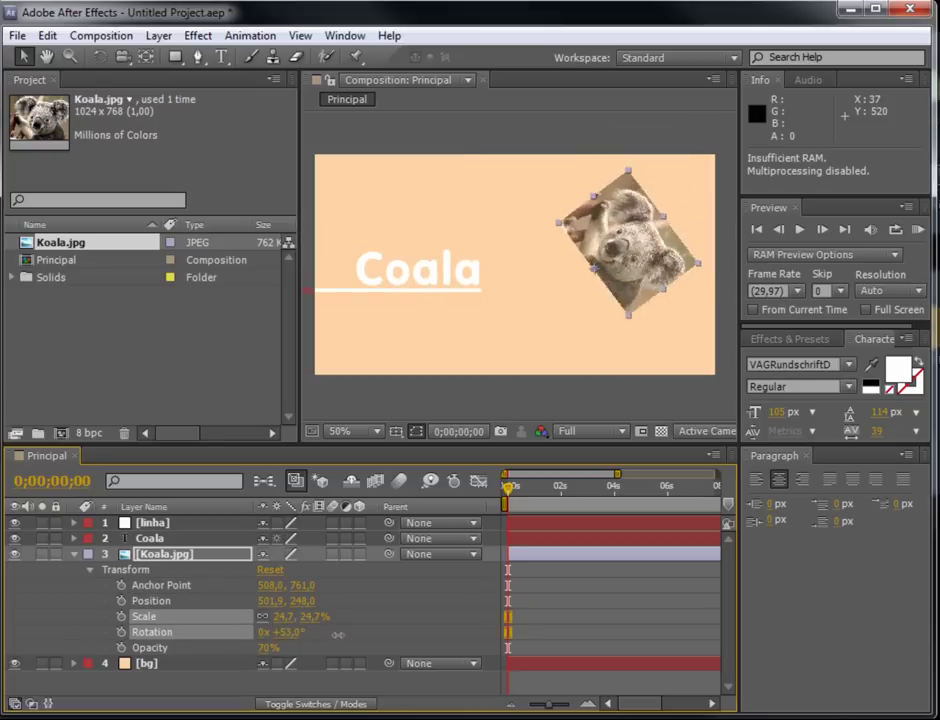
pyautogui.hotkey('ctrl', 'z')
pyautogui.hotkey('ctrl', 'z')
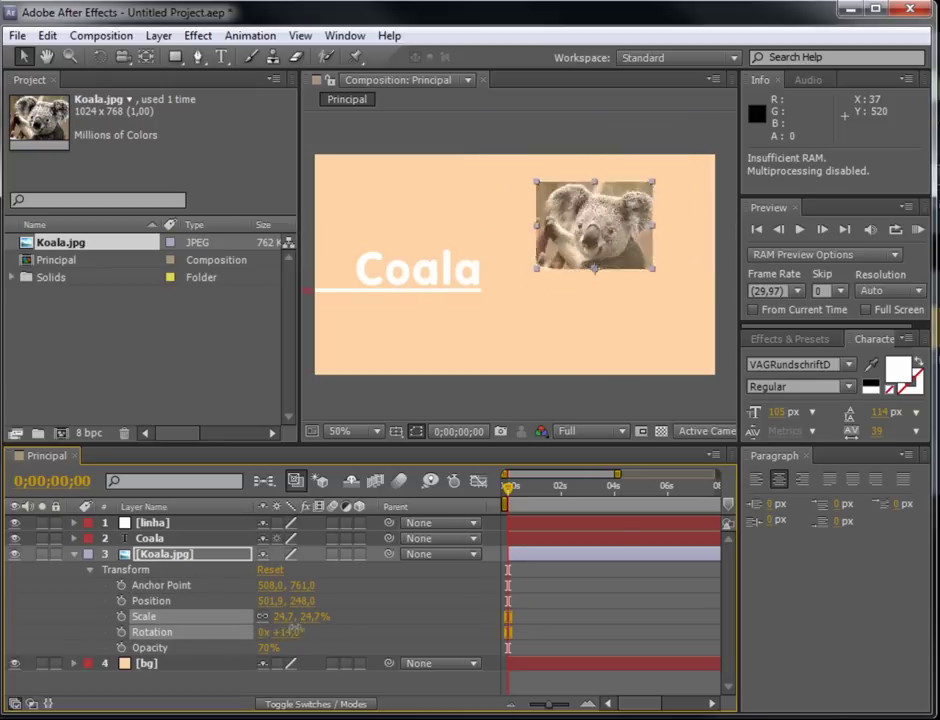
pyautogui.hotkey('ctrl', 'z')
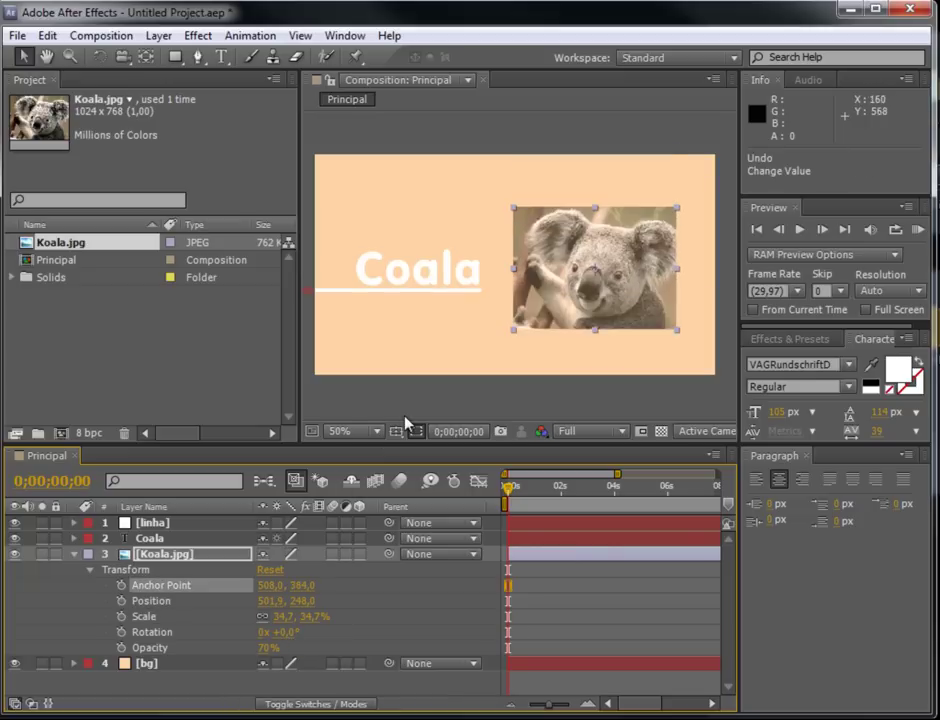
pyautogui.click(79, 560)
pyautogui.press('F2')
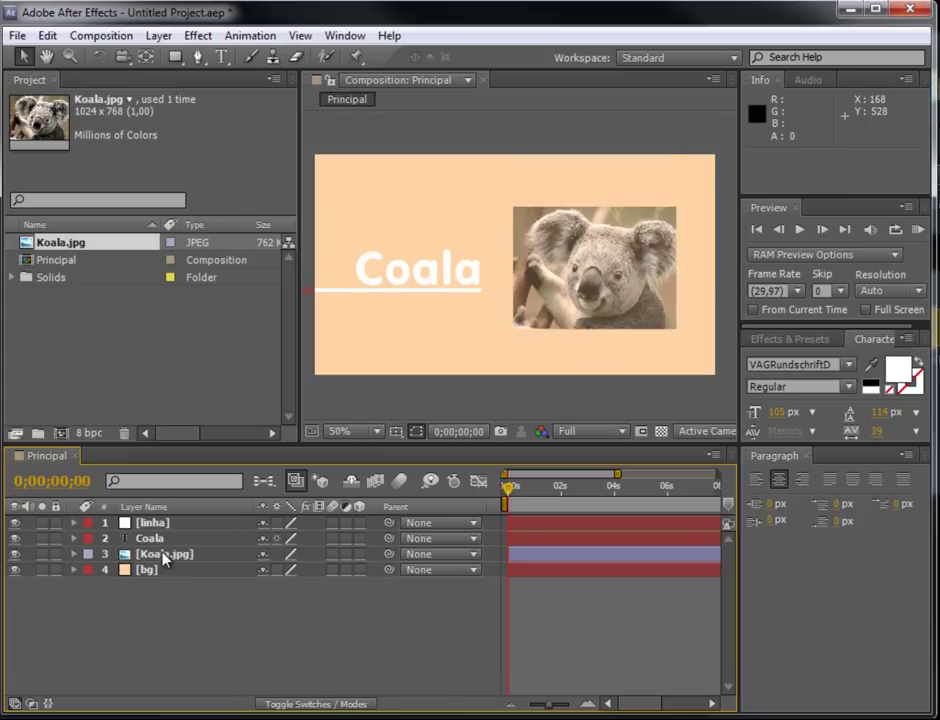
pyautogui.click(14, 555)
pyautogui.click(14, 555)
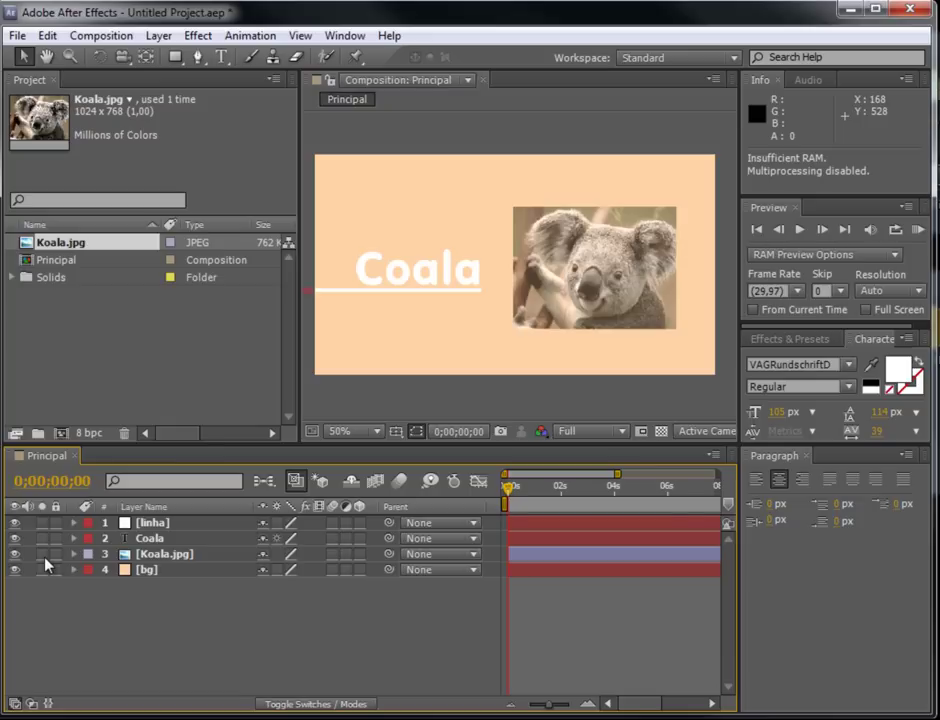
pyautogui.click(41, 555)
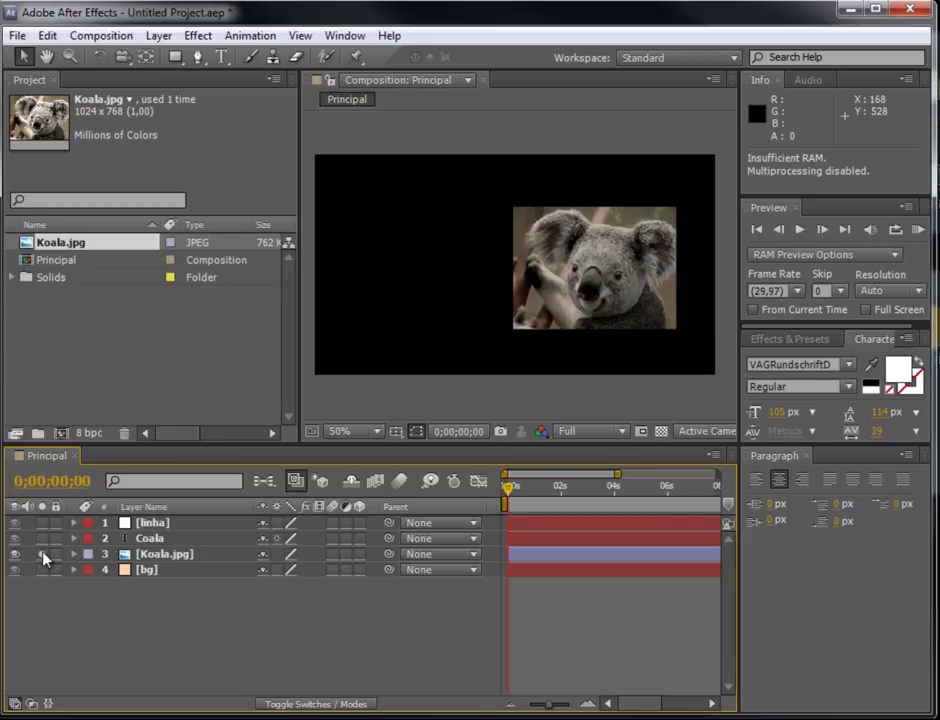
pyautogui.click(42, 523)
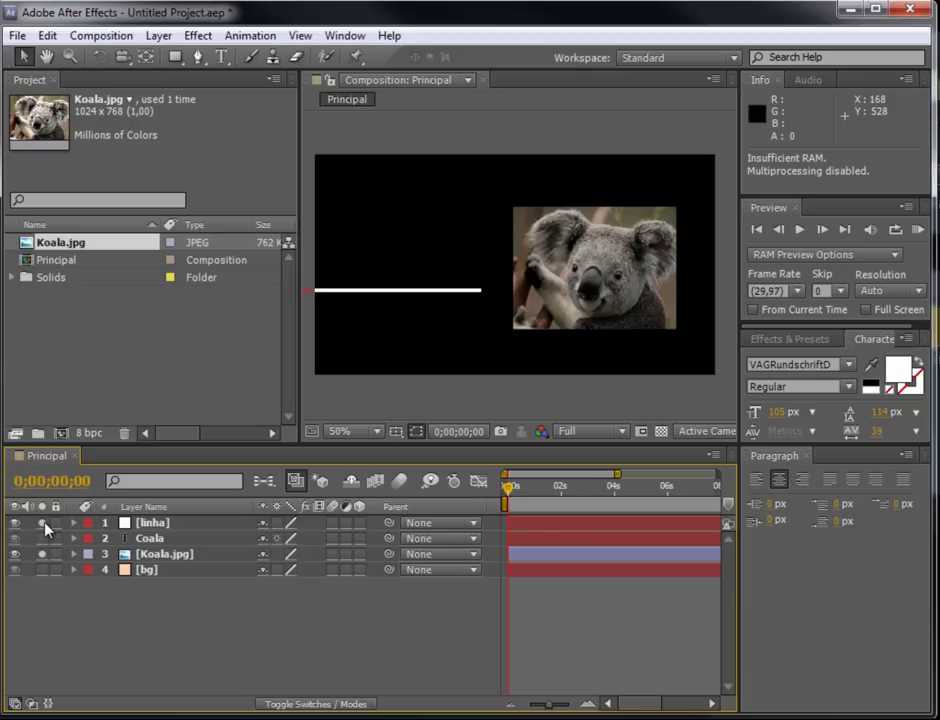
pyautogui.click(42, 523)
pyautogui.click(42, 554)
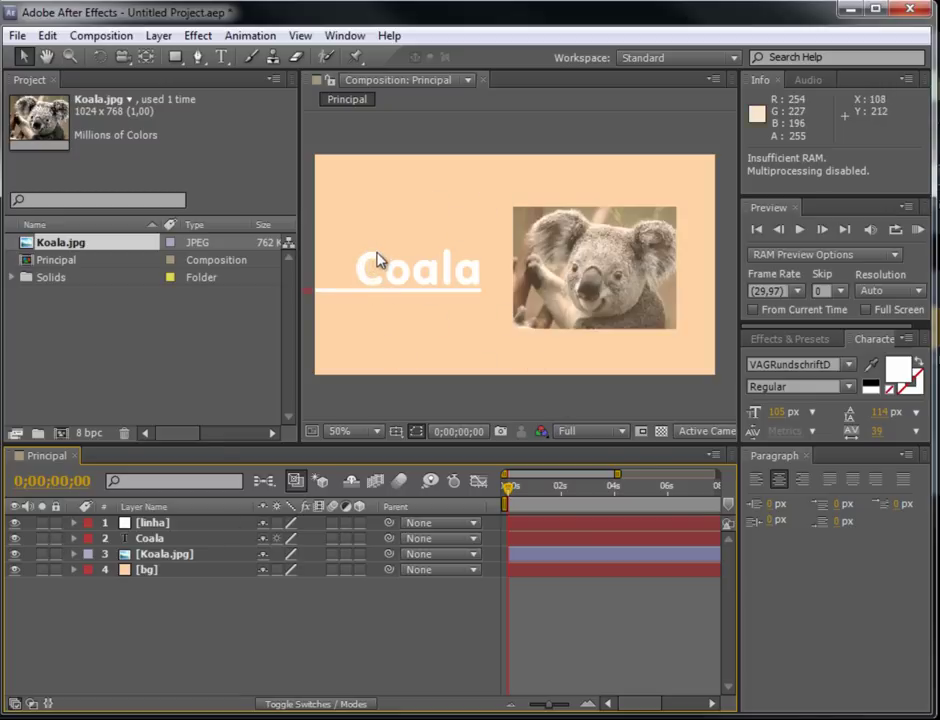
# Step: Undo the accidental bg move, lock the bg layer, and show the Modes column in the timeline
pyautogui.moveTo(368, 254); pyautogui.dragTo(420, 313)
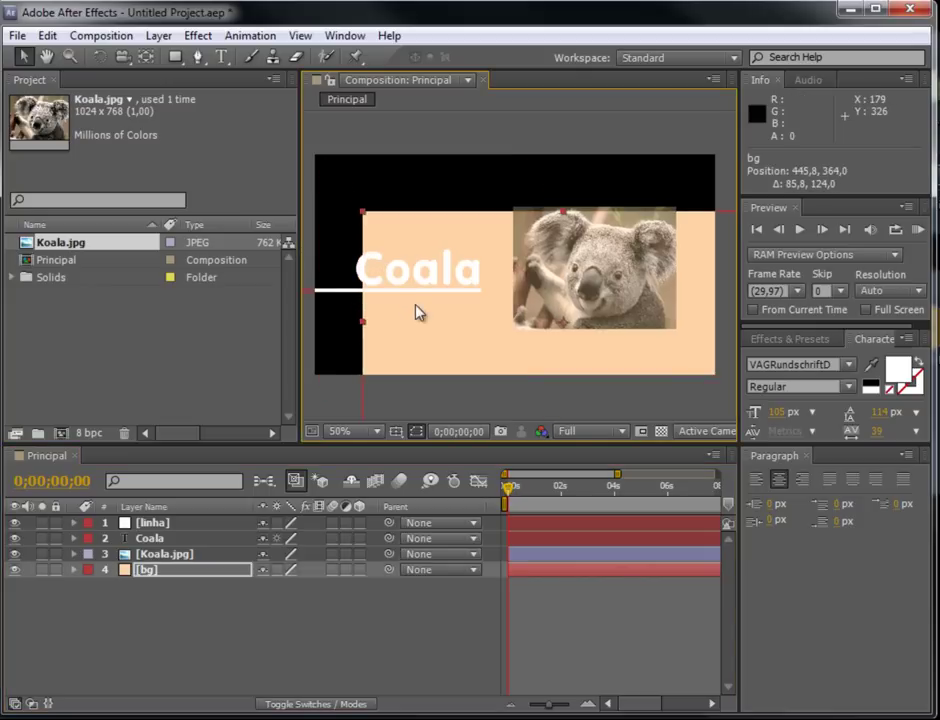
pyautogui.hotkey('ctrl', 'z')
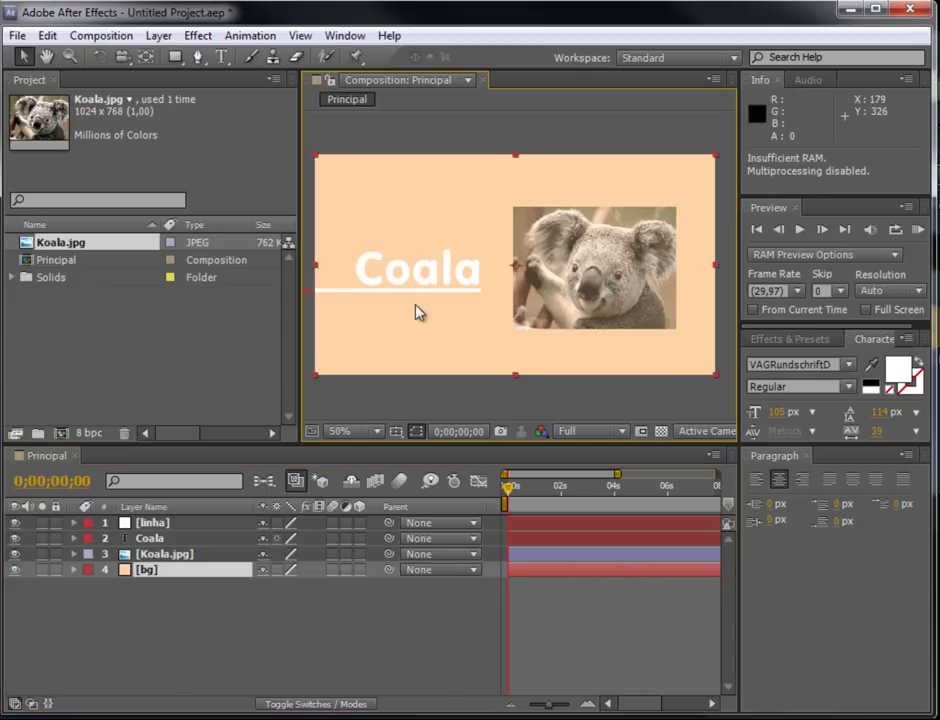
pyautogui.click(55, 569)
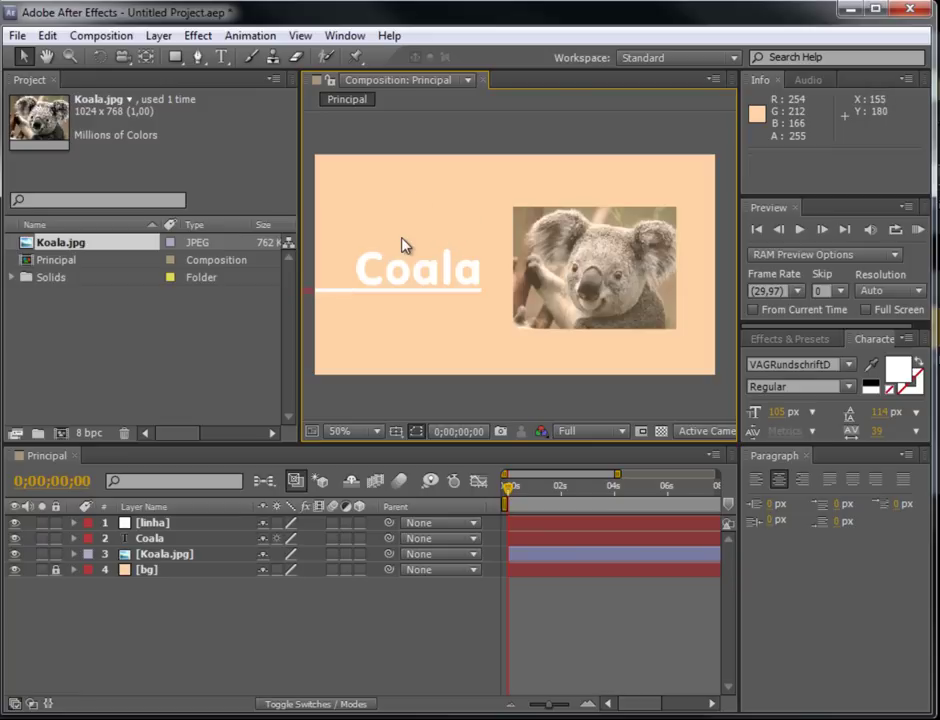
pyautogui.click(297, 557)
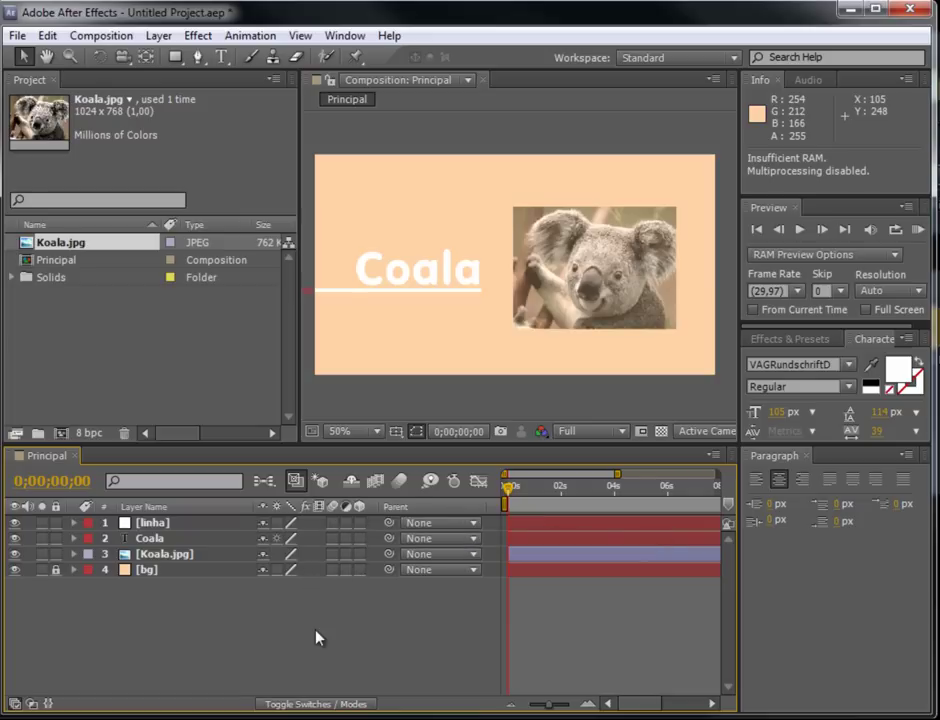
pyautogui.click(344, 704)
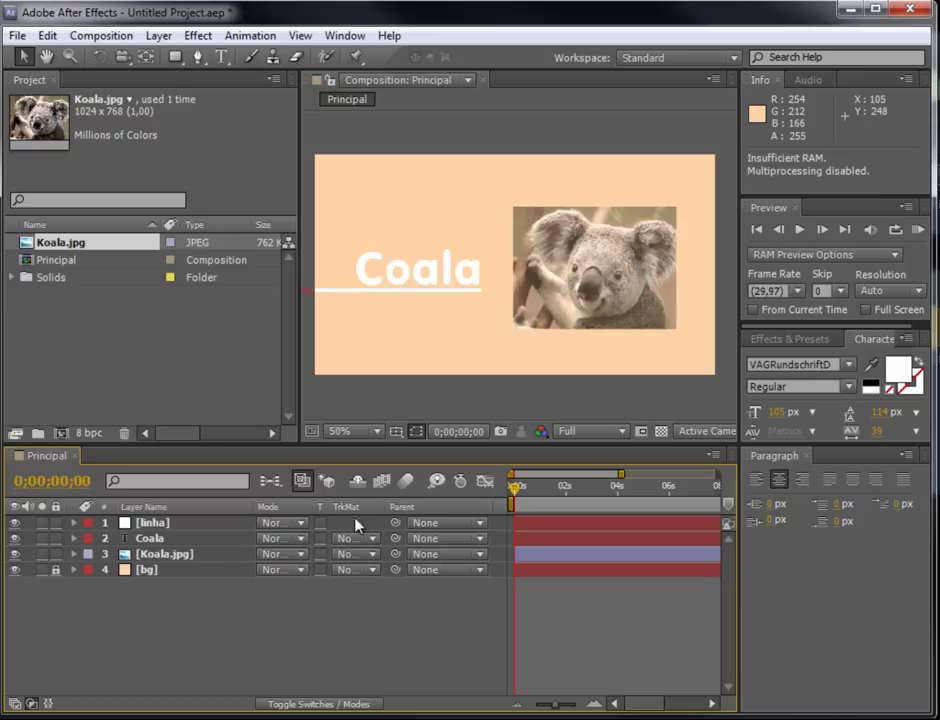
pyautogui.click(298, 554)
pyautogui.click(398, 358)
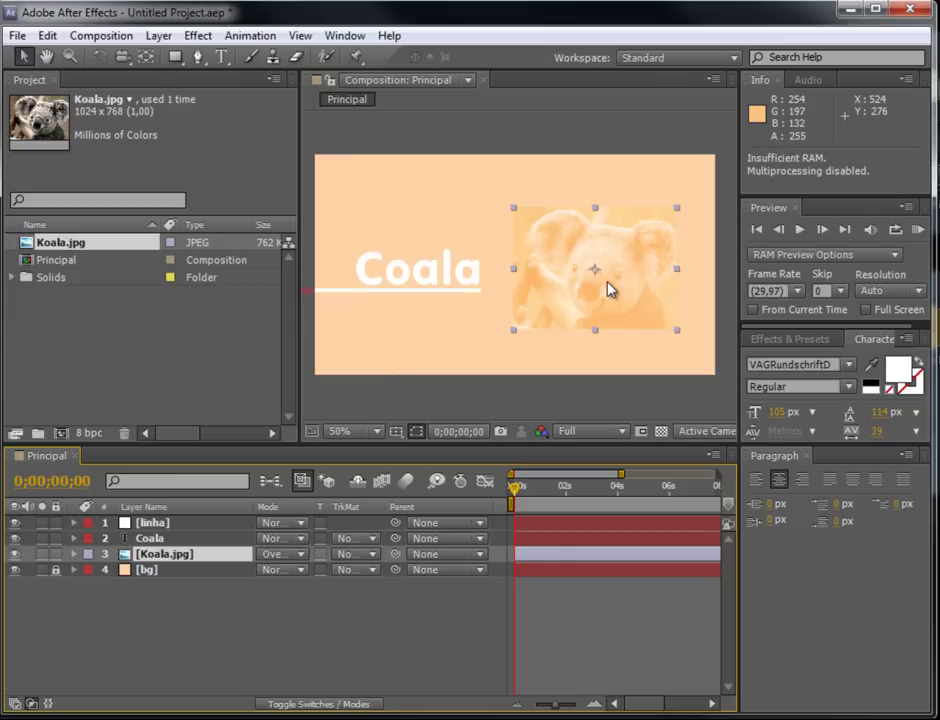
pyautogui.click(298, 554)
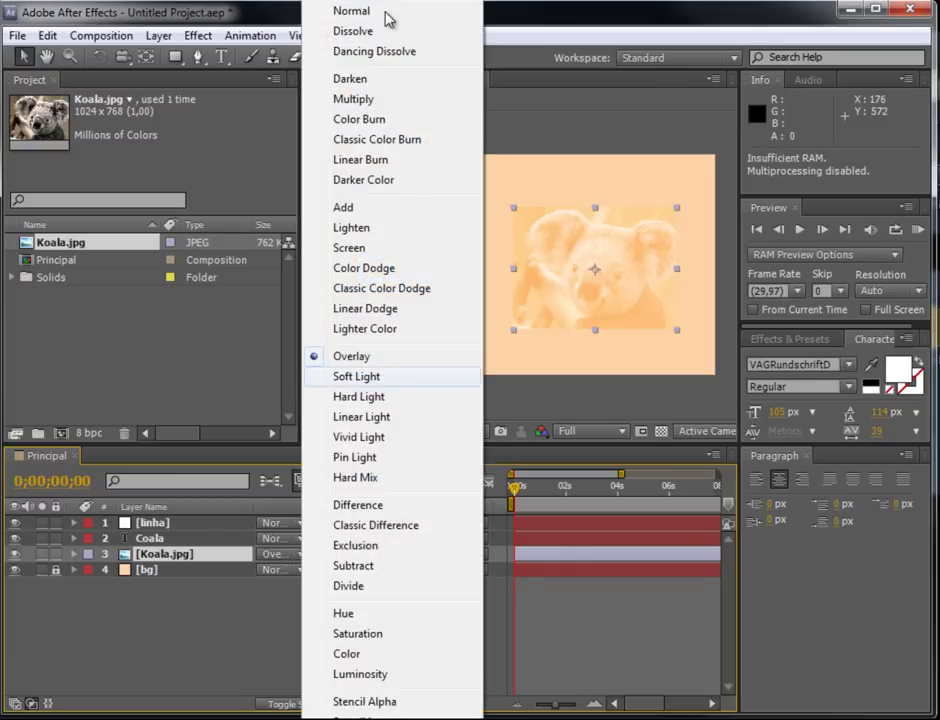
pyautogui.click(386, 12)
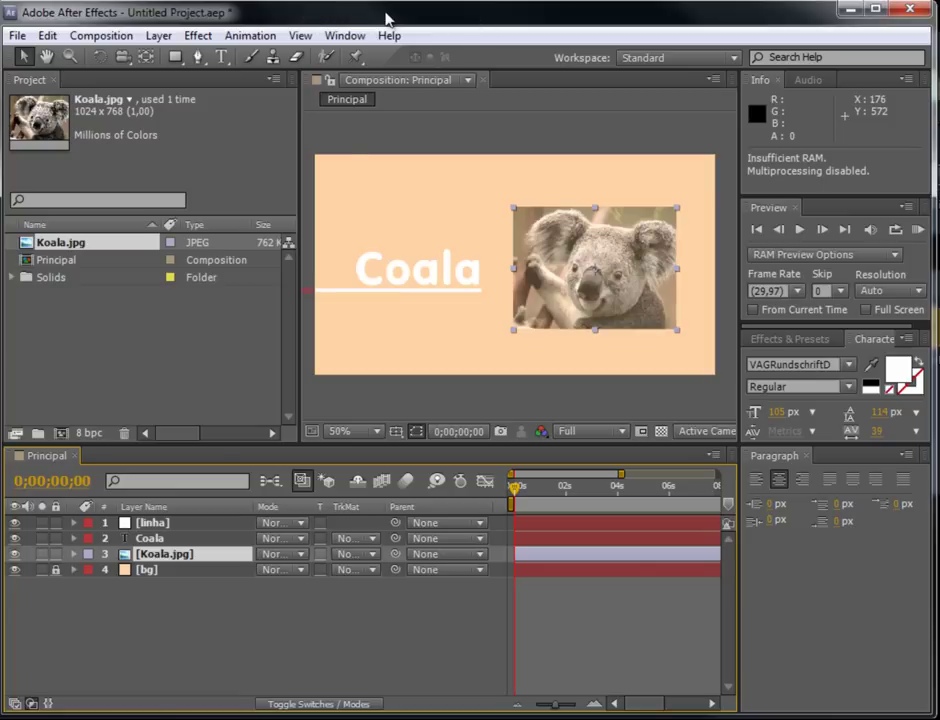
pyautogui.click(214, 692)
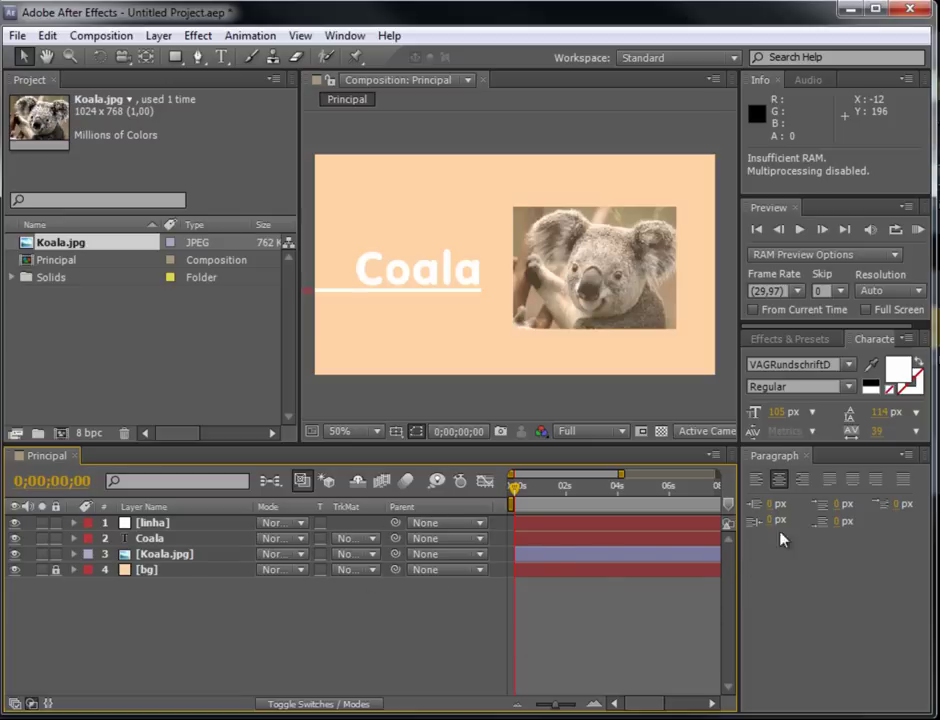
# Step: Set a starting Position keyframe for the Coala title at 0s, off the left edge
pyautogui.click(806, 458)
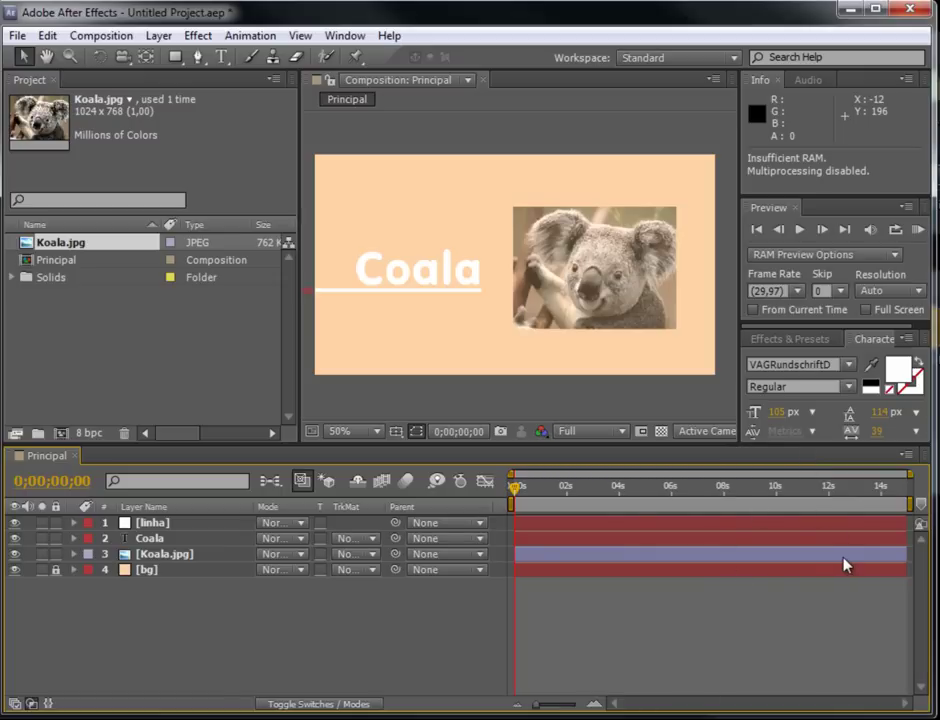
pyautogui.click(410, 265)
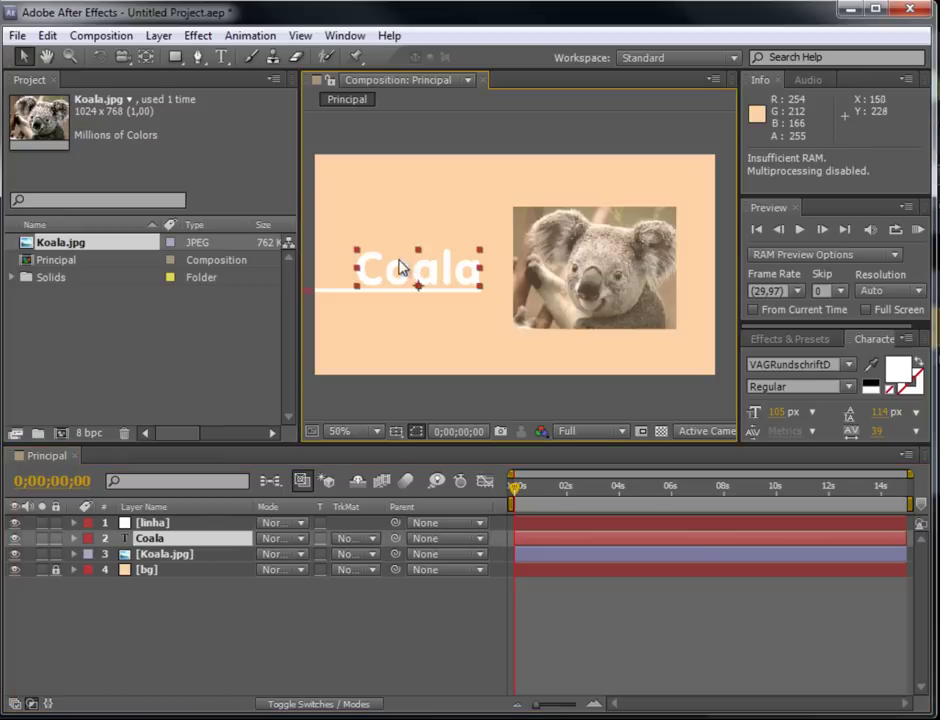
pyautogui.click(74, 539)
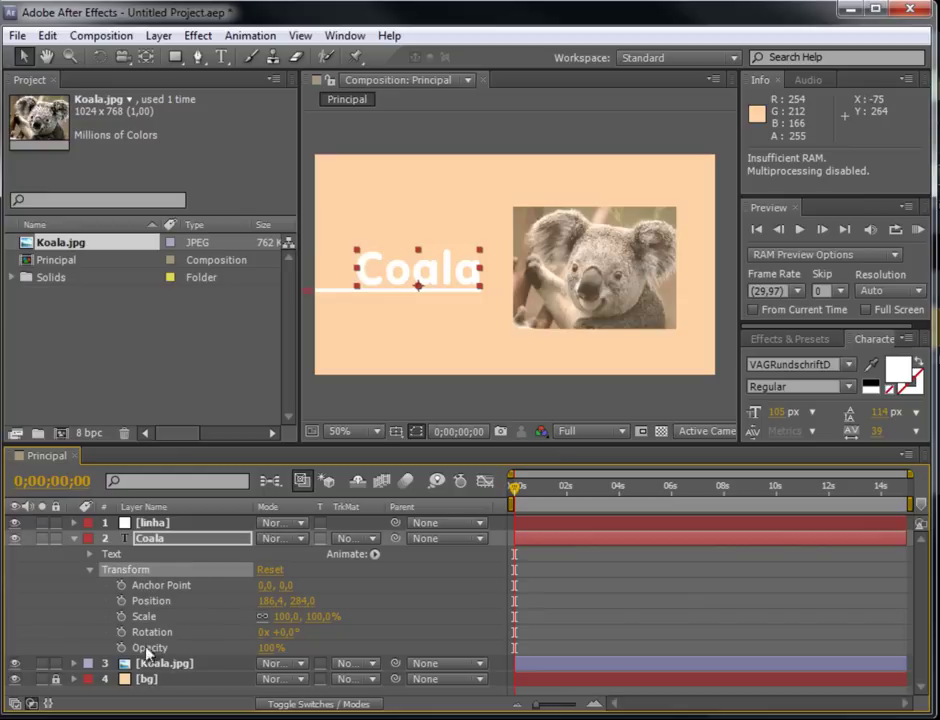
pyautogui.click(121, 600)
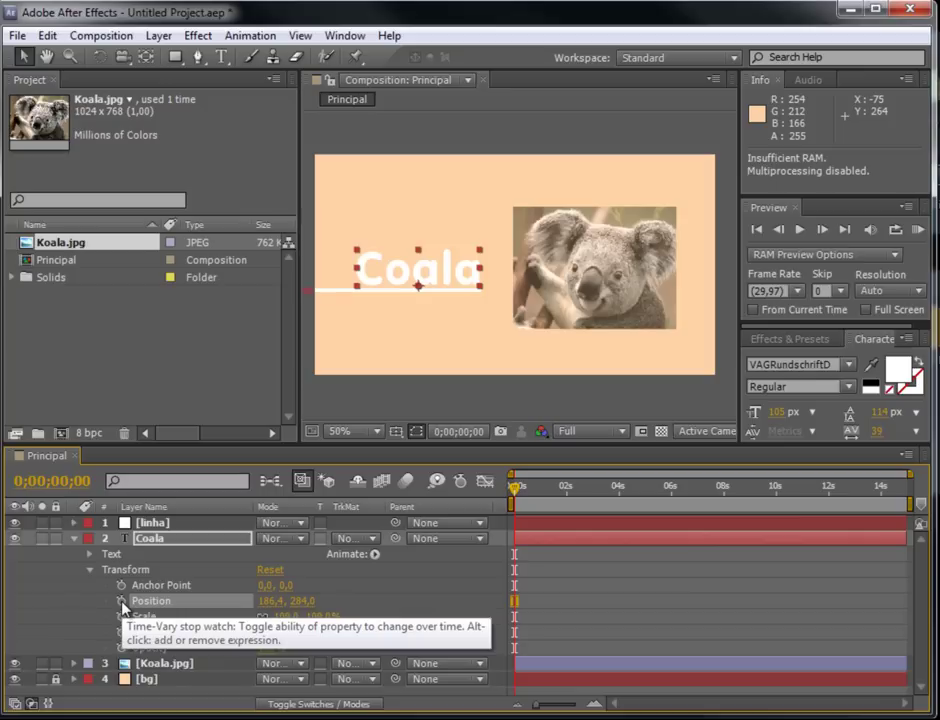
pyautogui.click(121, 603)
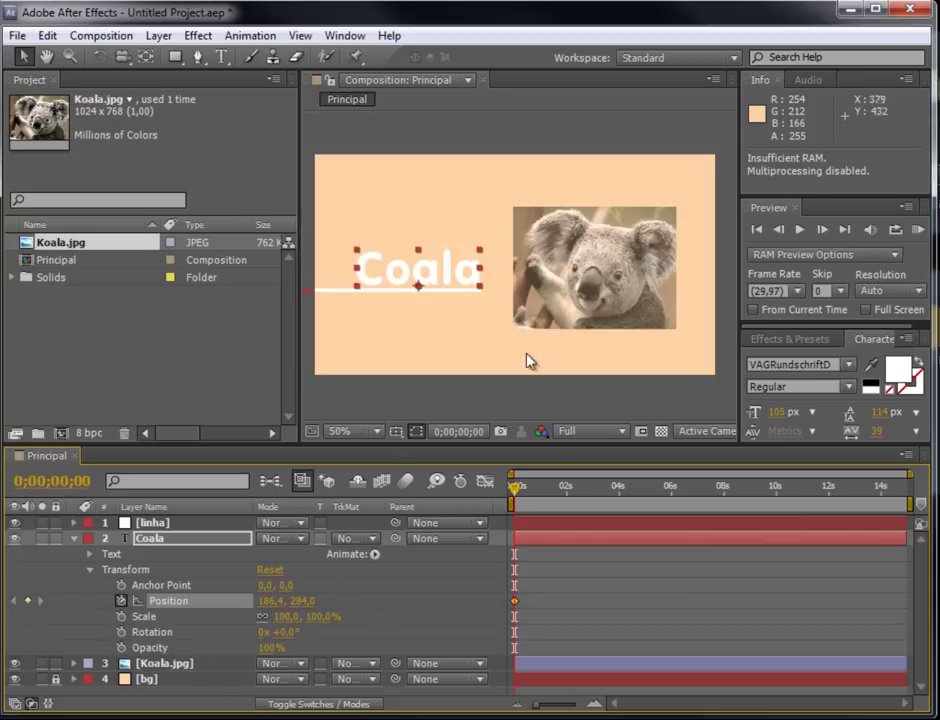
pyautogui.moveTo(424, 273); pyautogui.dragTo(291, 277)
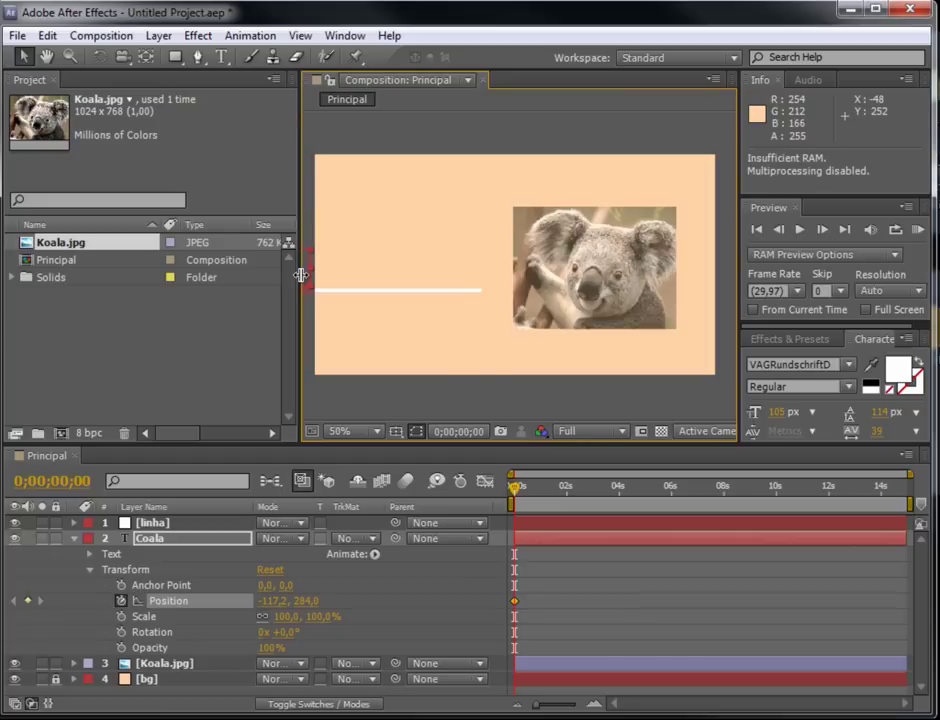
# Step: At about 1 second, drag the Coala title into place above the line and scrub to check
pyautogui.moveTo(515, 487); pyautogui.dragTo(545, 497)
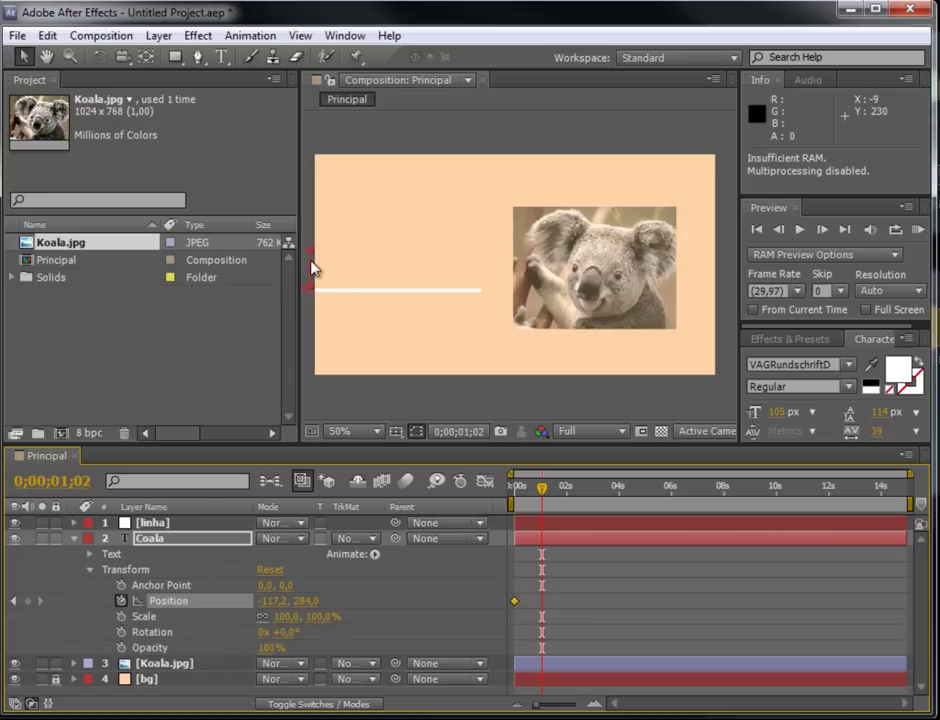
pyautogui.moveTo(312, 268); pyautogui.dragTo(478, 263)
pyautogui.moveTo(541, 487)
pyautogui.mouseDown()
pyautogui.moveTo(500, 493)
pyautogui.moveTo(545, 490)
pyautogui.mouseUp()
pyautogui.hotkey('ctrl', '`')
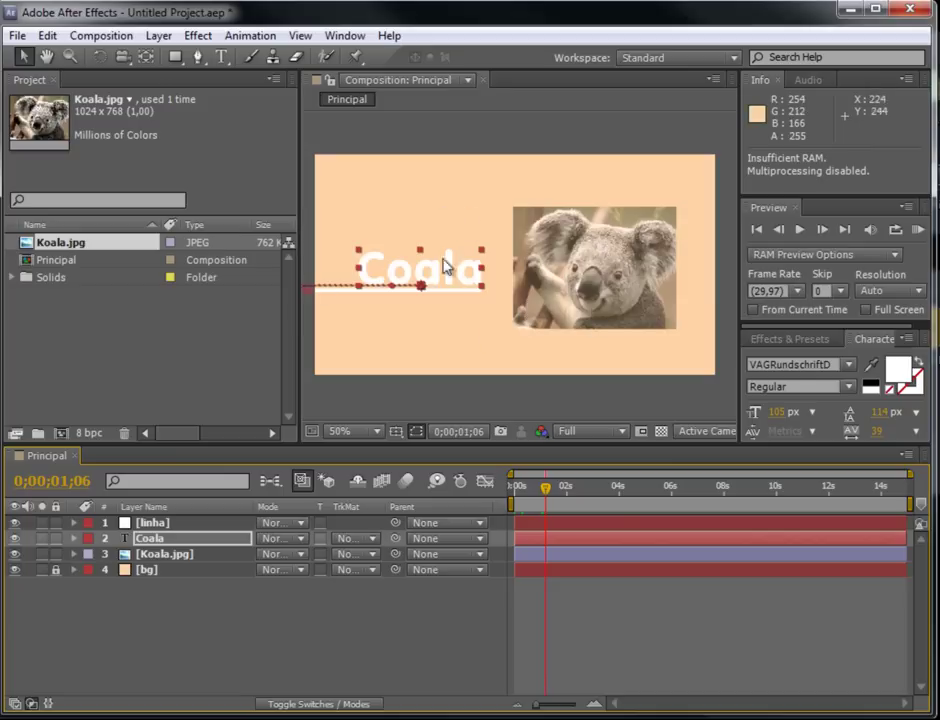
pyautogui.moveTo(546, 490); pyautogui.dragTo(513, 490)
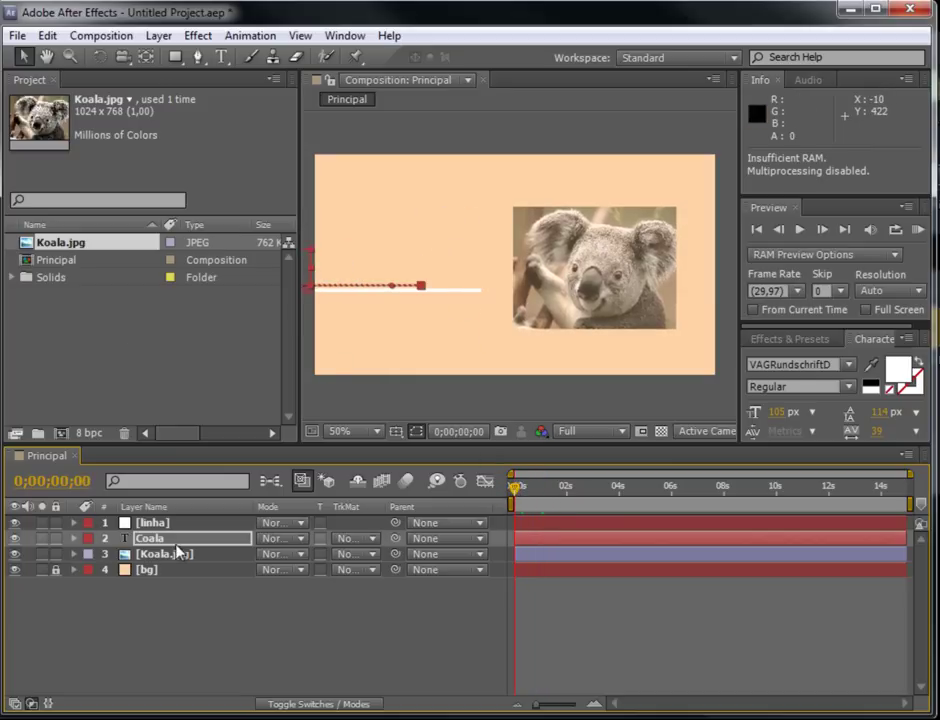
# Step: Enable the Koala.jpg Opacity stopwatch and set 0% opacity at 0 seconds
pyautogui.click(74, 556)
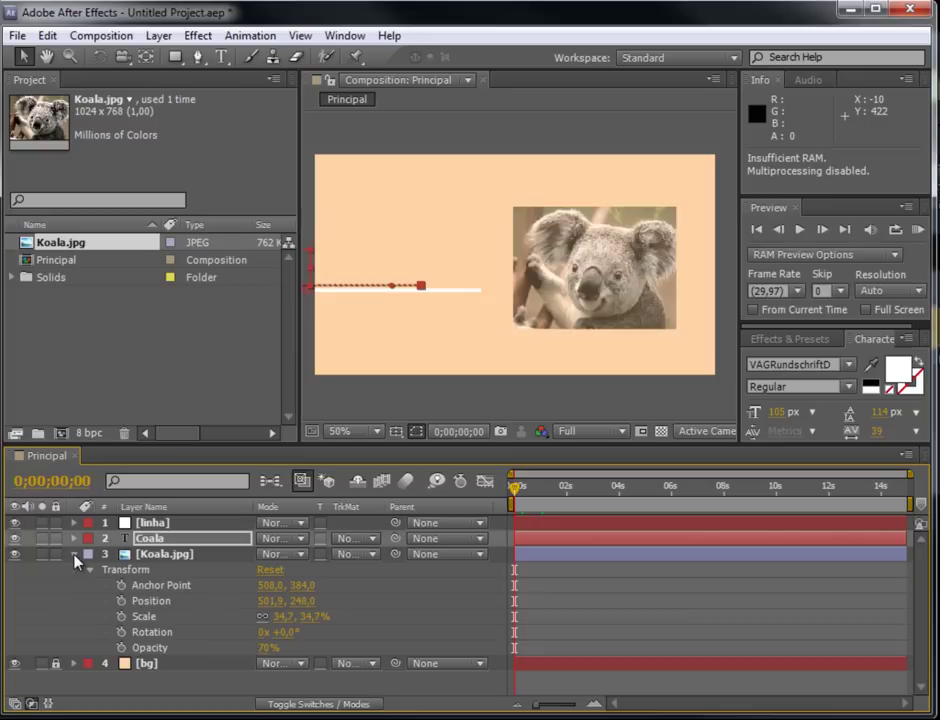
pyautogui.click(121, 647)
pyautogui.click(268, 648)
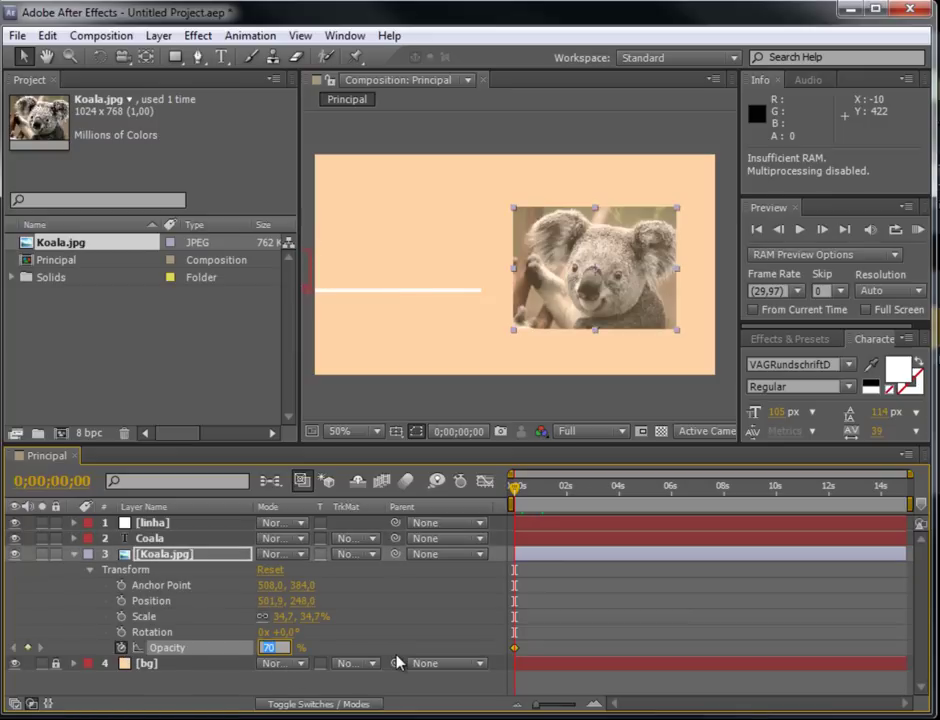
pyautogui.write('0')
pyautogui.press('Return')
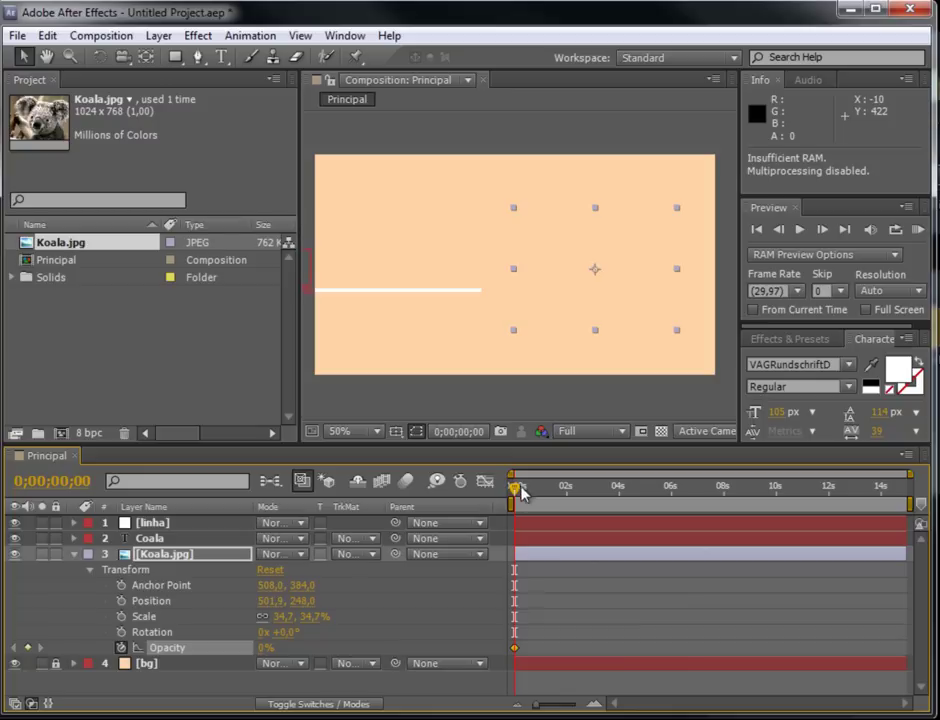
# Step: At 1 second, set a Koala.jpg opacity keyframe of 80%, after first entering 70
pyautogui.moveTo(515, 490); pyautogui.dragTo(541, 490)
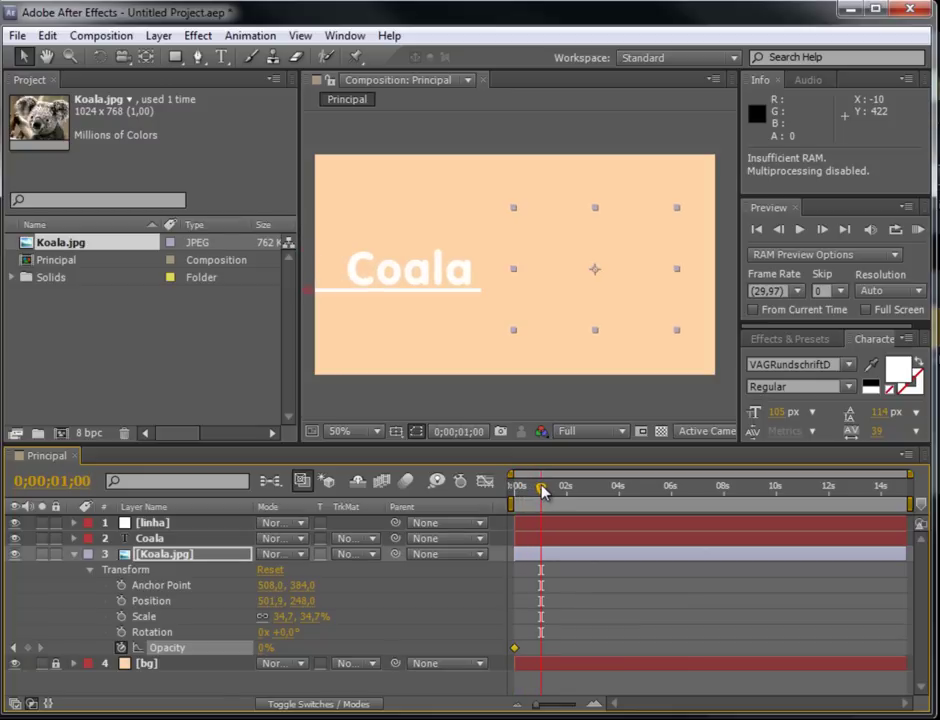
pyautogui.click(266, 648)
pyautogui.write('70')
pyautogui.press('Return')
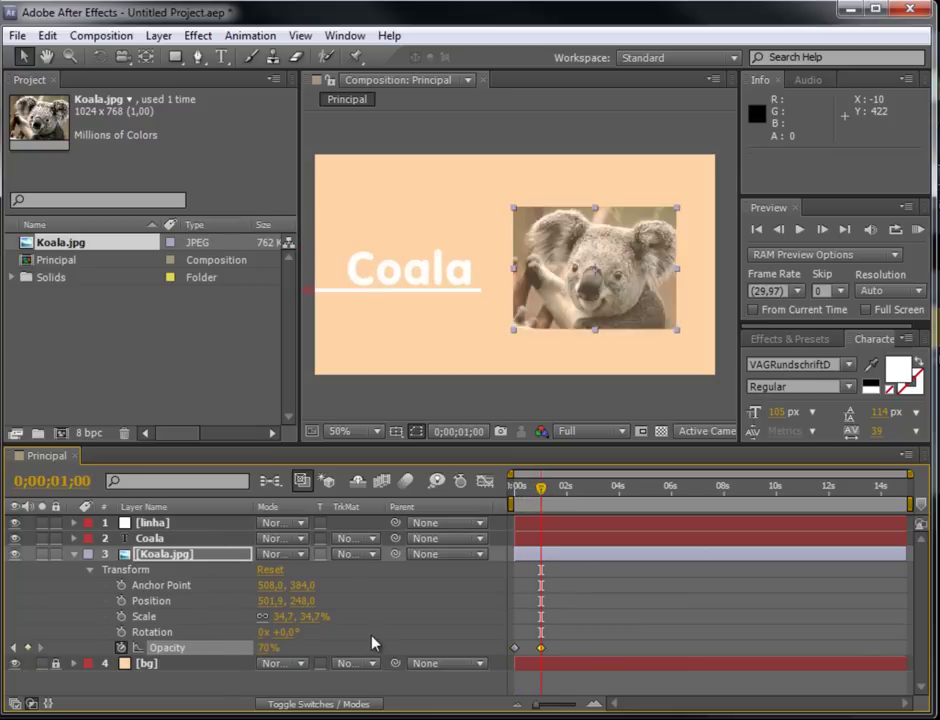
pyautogui.click(268, 648)
pyautogui.write('80')
pyautogui.press('Return')
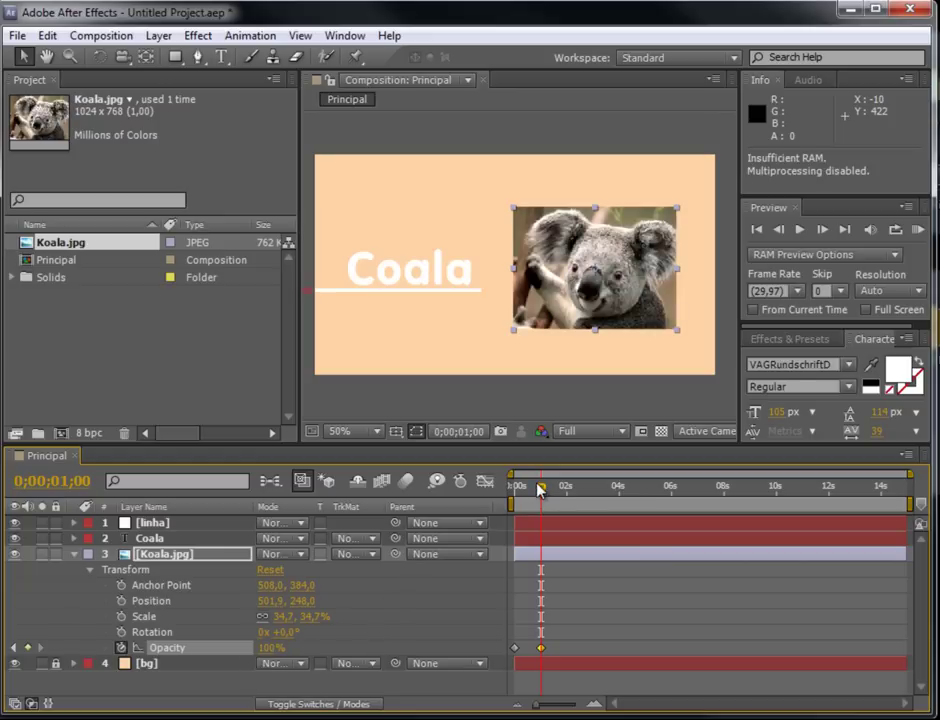
# Step: Scrub the fade to review it, collapse the Koala.jpg layer, and go to about 2 seconds
pyautogui.click(535, 490)
pyautogui.moveTo(535, 490)
pyautogui.mouseDown()
pyautogui.moveTo(513, 500)
pyautogui.moveTo(549, 499)
pyautogui.mouseUp()
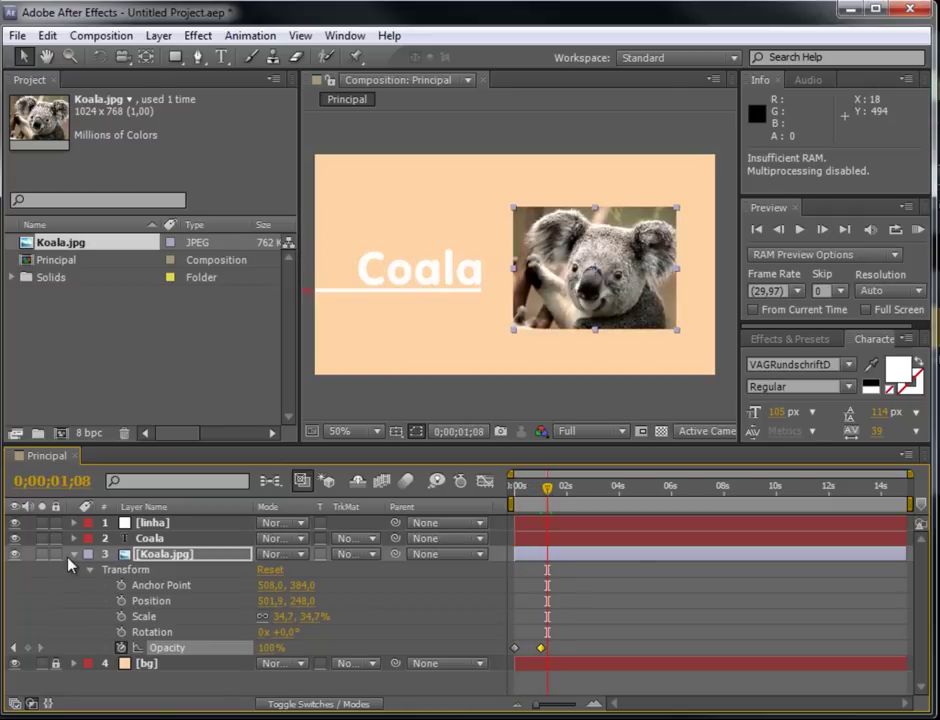
pyautogui.click(74, 556)
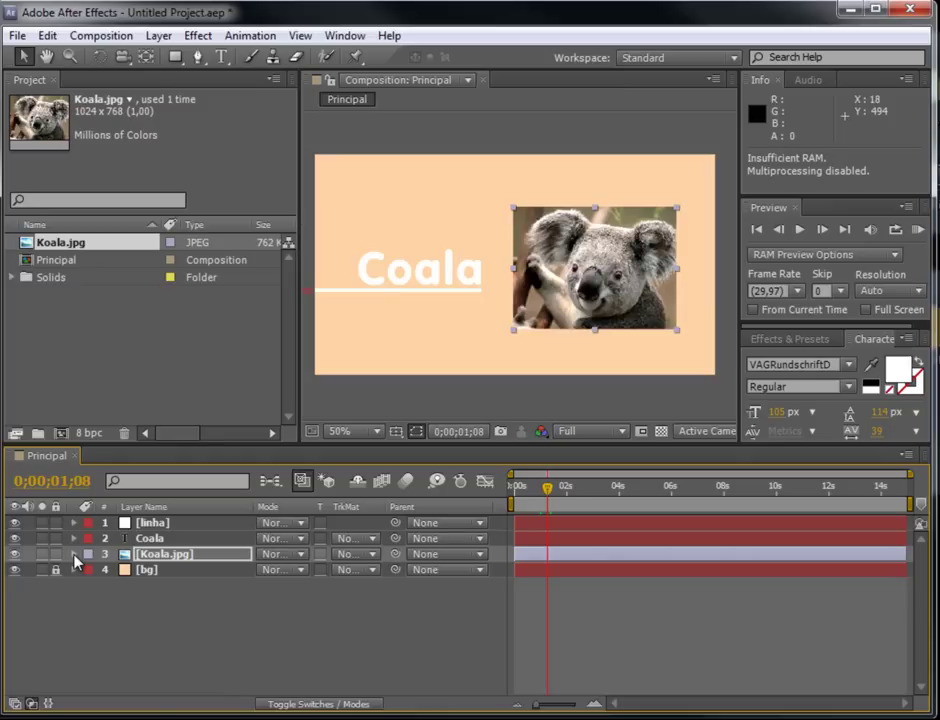
pyautogui.click(566, 488)
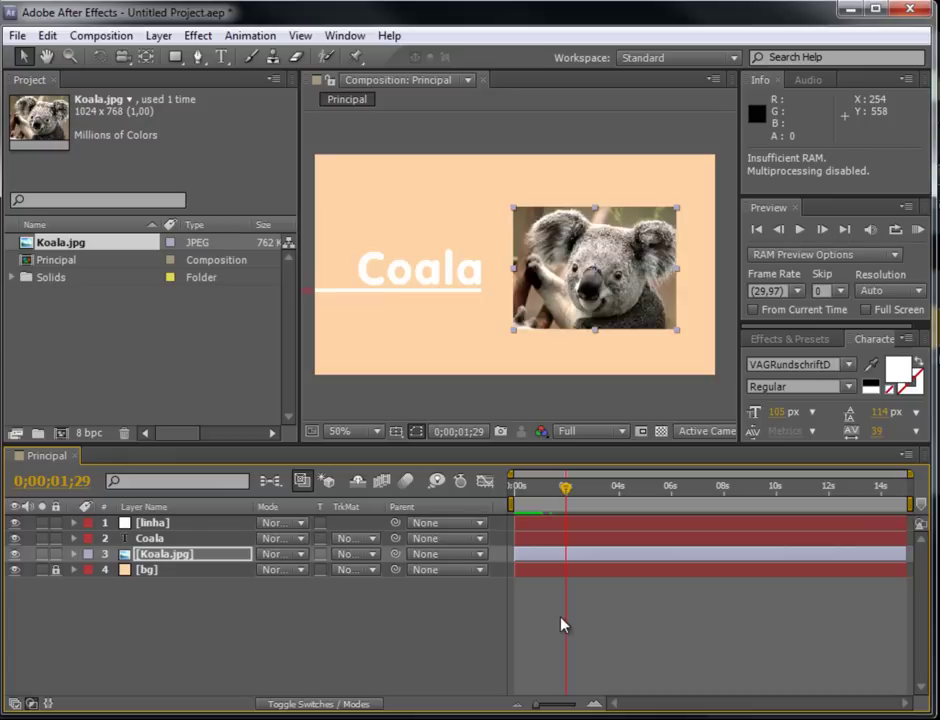
# Step: Drag the Work Area End to about 2 seconds and RAM-preview that stretch
pyautogui.moveTo(515, 487); pyautogui.dragTo(545, 487)
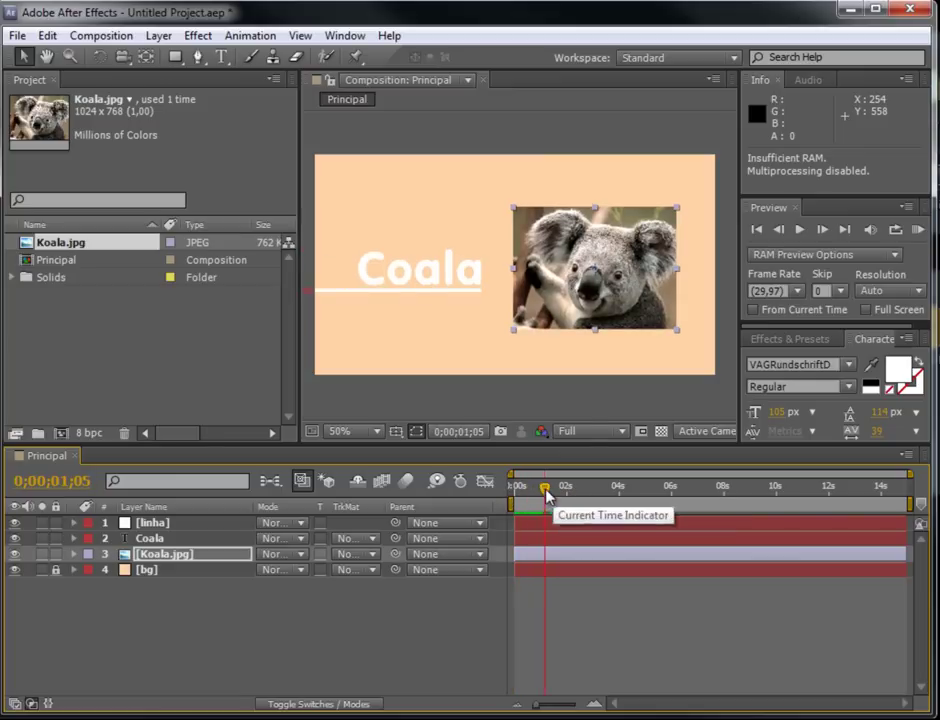
pyautogui.moveTo(547, 489)
pyautogui.mouseDown()
pyautogui.moveTo(556, 489)
pyautogui.moveTo(549, 511)
pyautogui.moveTo(653, 504)
pyautogui.moveTo(478, 510)
pyautogui.mouseUp()
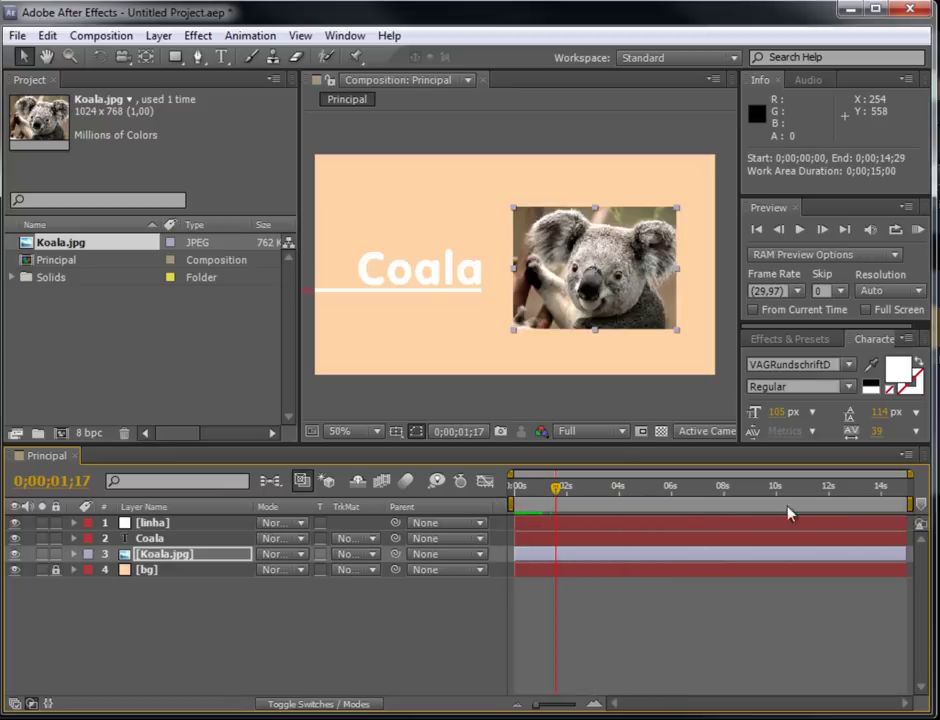
pyautogui.moveTo(911, 504); pyautogui.dragTo(571, 502)
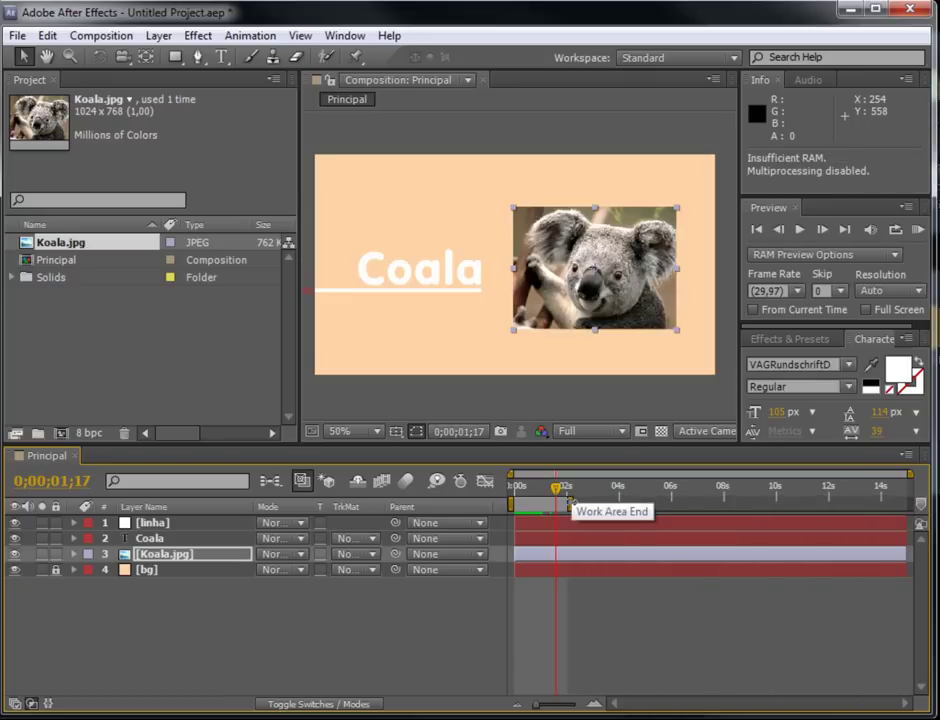
pyautogui.press('KP_0')
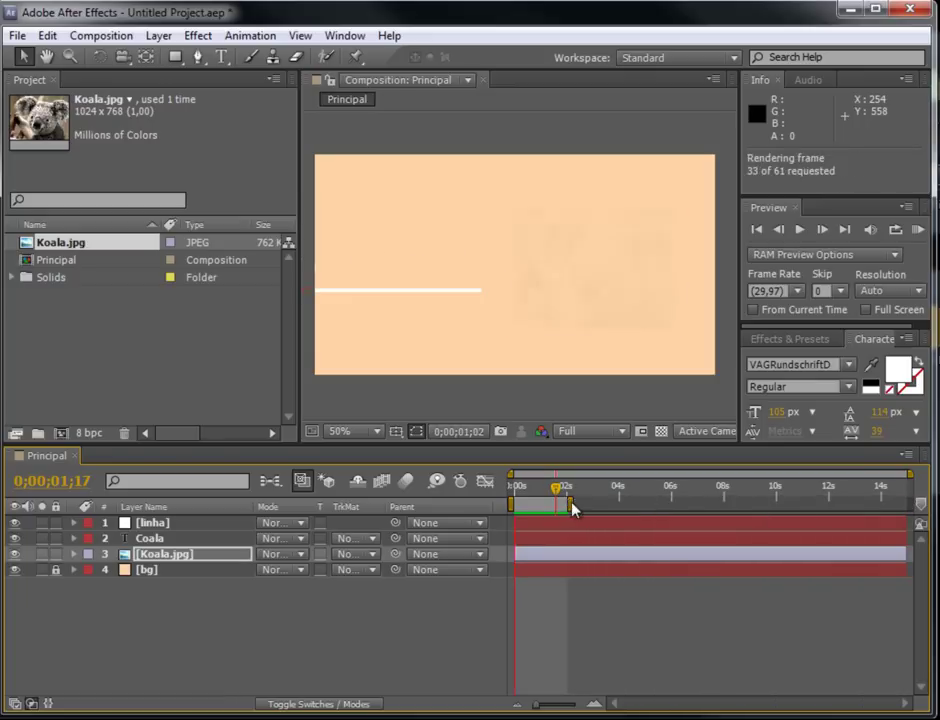
pyautogui.click(230, 604)
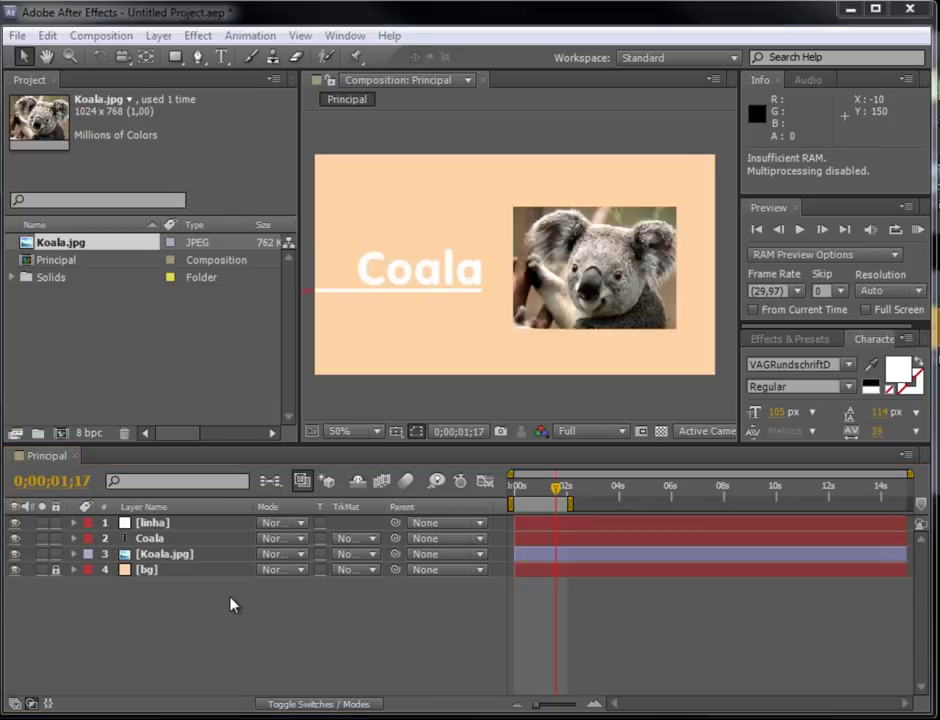
# Step: Add Principal to the Render Queue with Make Movie and open its FLV Output Module settings
pyautogui.click(100, 35)
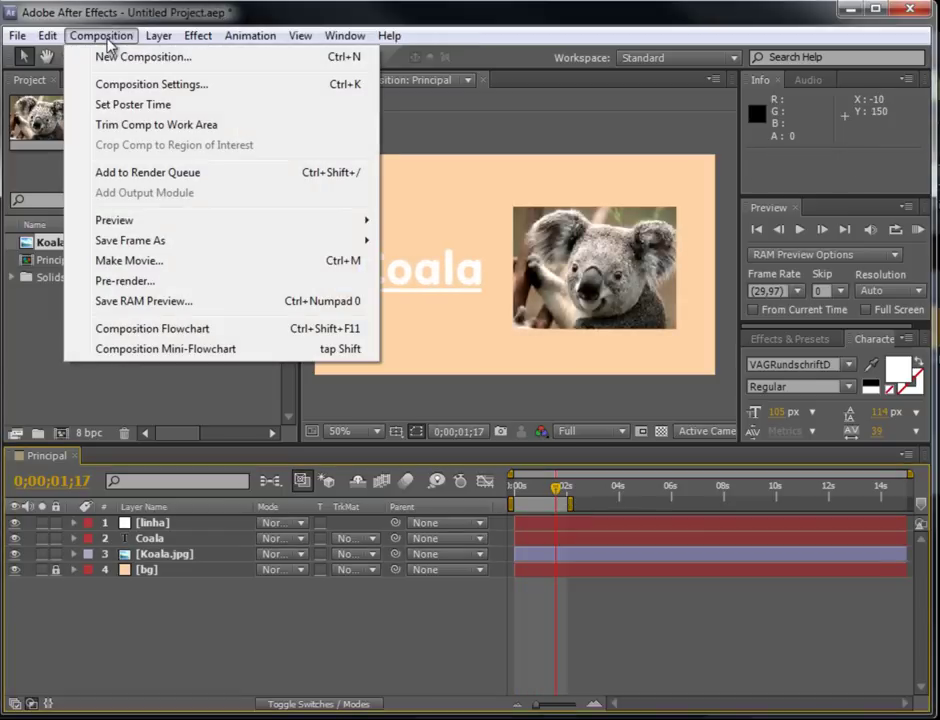
pyautogui.click(125, 262)
pyautogui.click(153, 600)
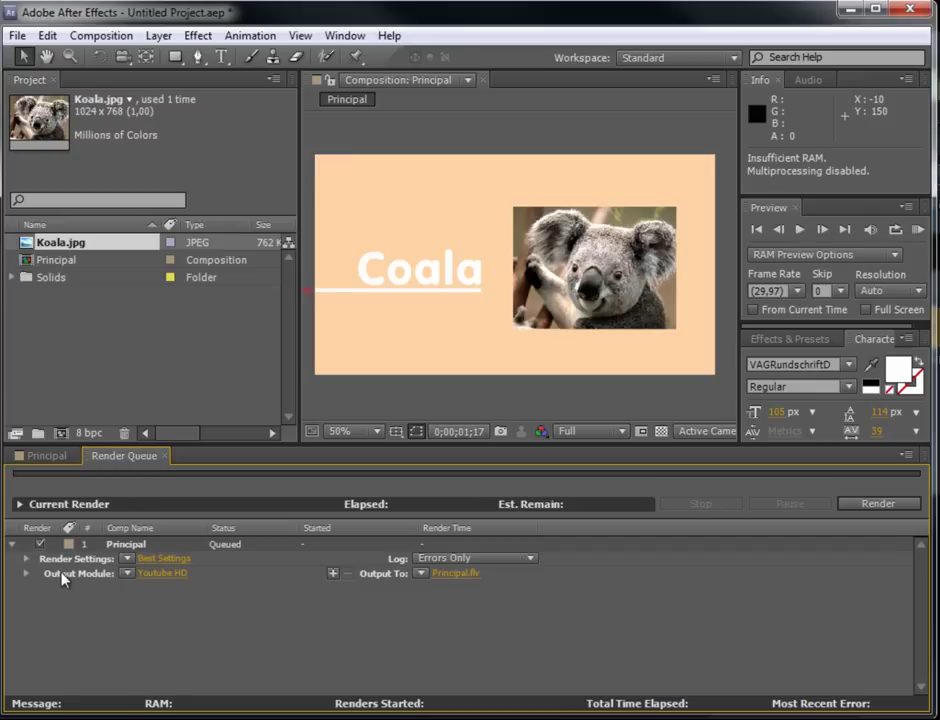
pyautogui.click(123, 577)
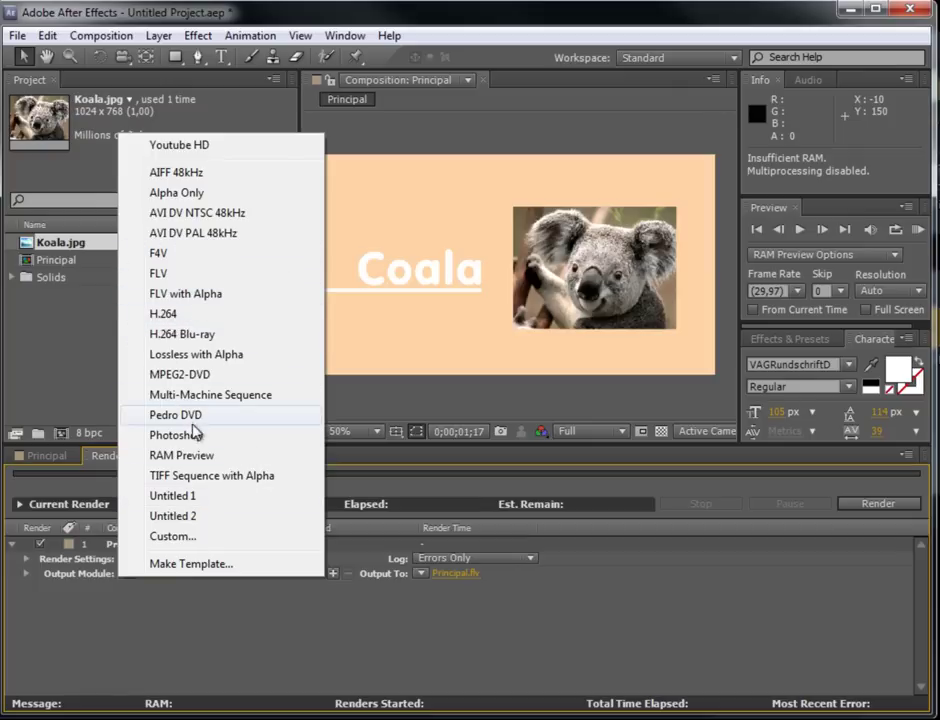
pyautogui.click(135, 620)
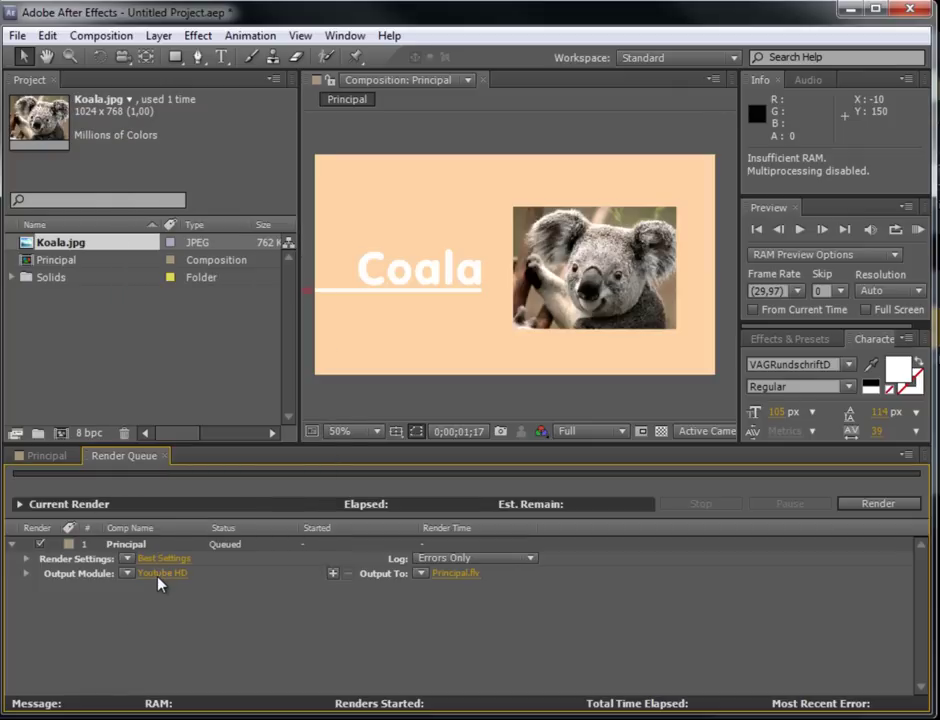
pyautogui.click(159, 581)
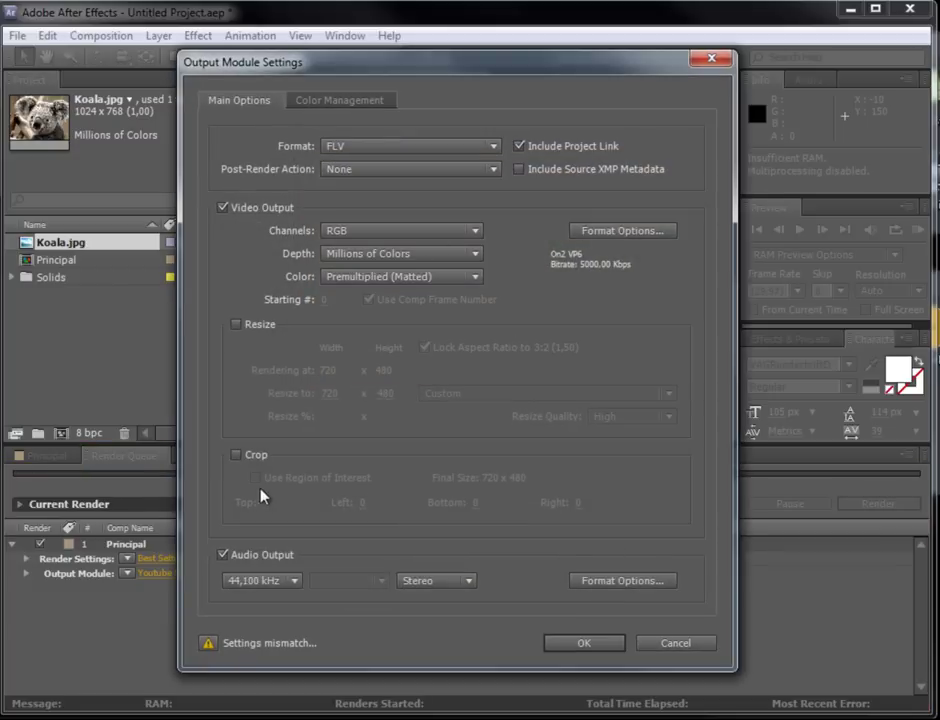
# Step: Leave the output module unchanged and save the render as Principal.flv in the Encarte DVD folder
pyautogui.click(660, 646)
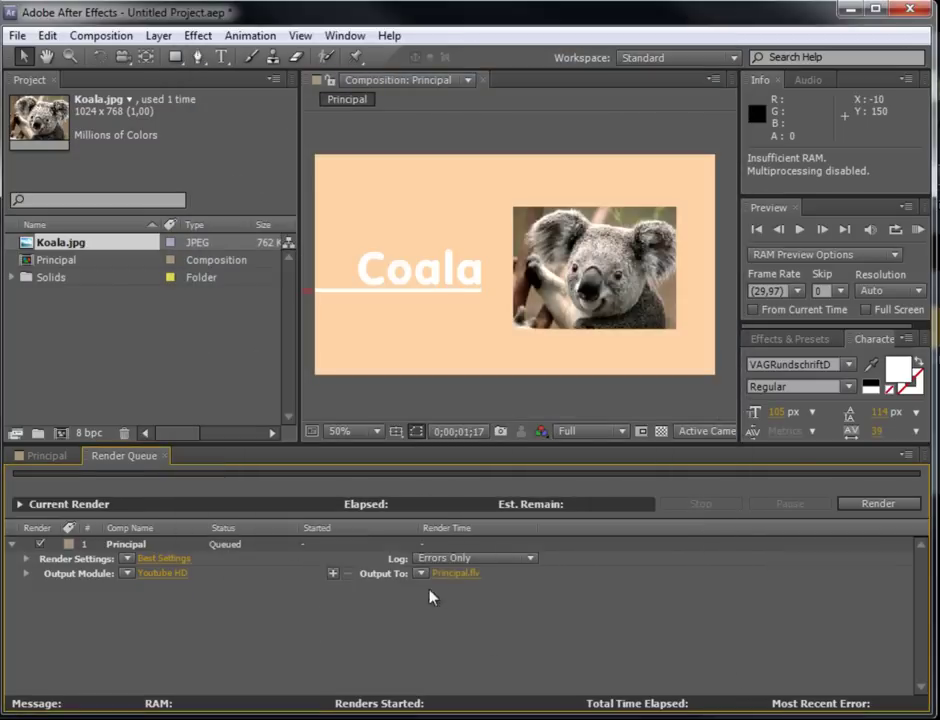
pyautogui.click(465, 582)
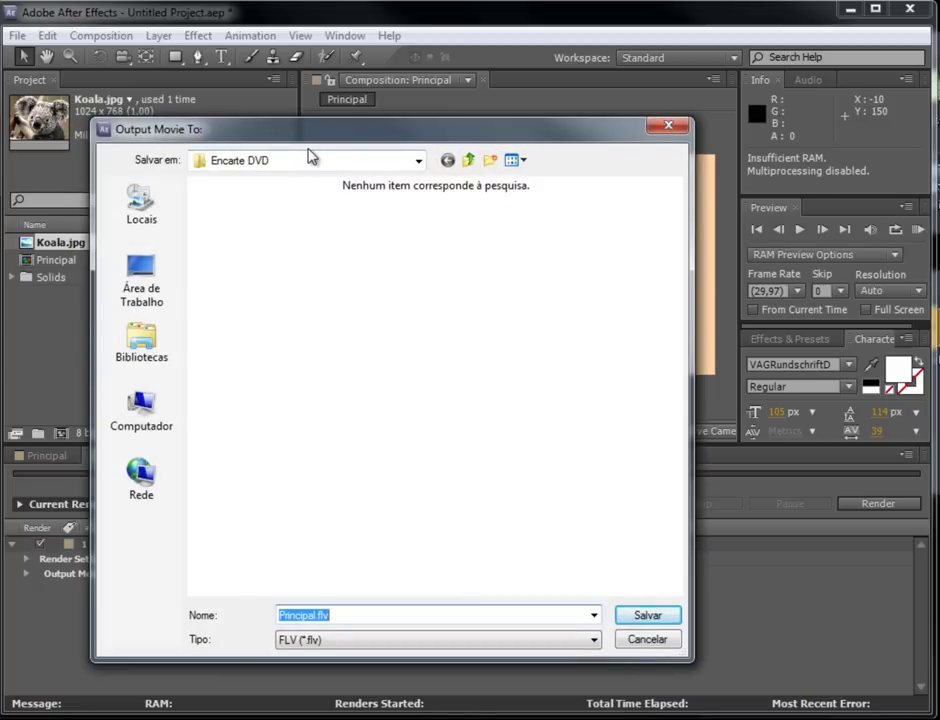
pyautogui.click(648, 614)
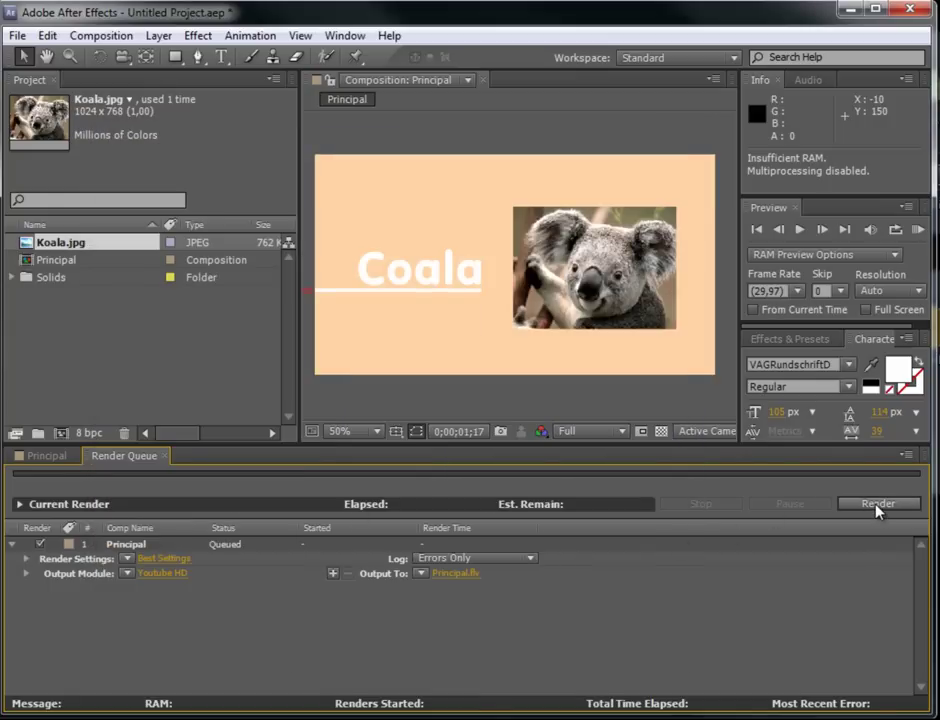
# Step: Start rendering the queued Principal composition to Principal.flv
pyautogui.click(877, 505)
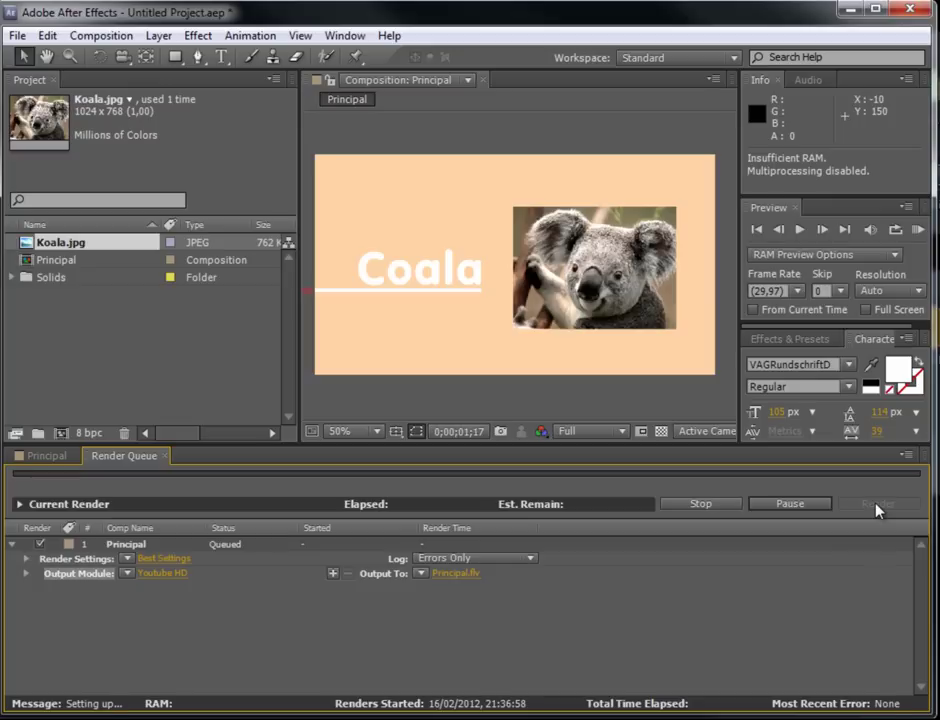